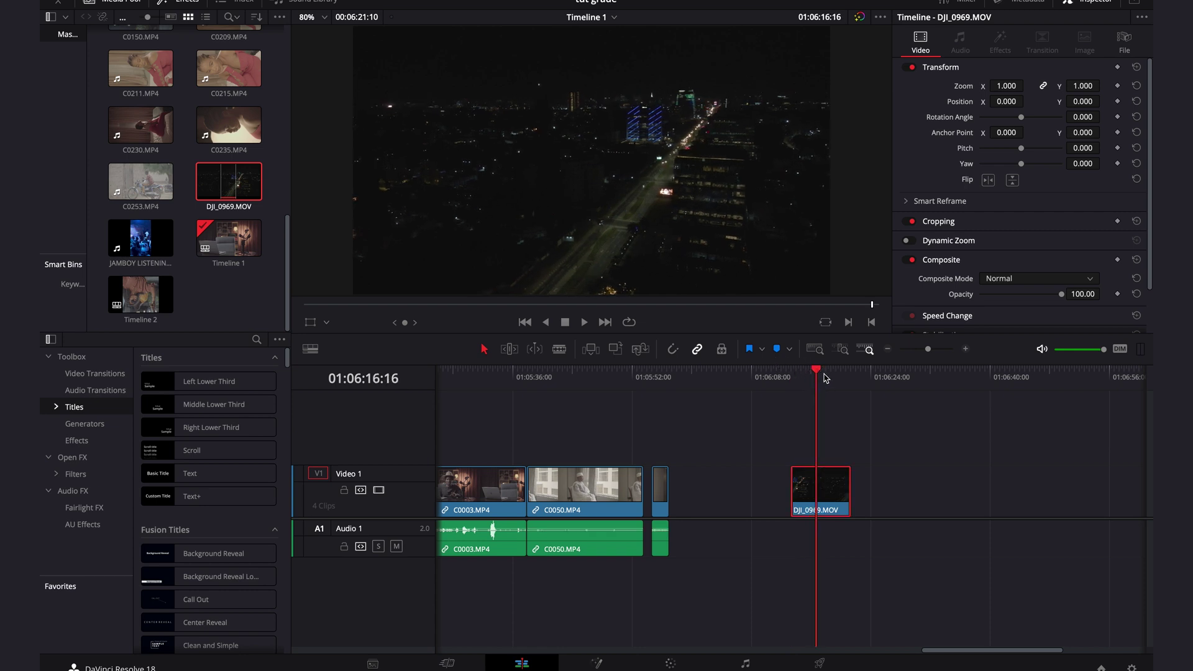
Step: Move the DJI_0969.MOV clip on Timeline 1 close to the preceding clip and scrub through its footage
mouse_move(826, 379)
left_mouse_down()
mouse_move(851, 377)
mouse_move(812, 382)
left_mouse_up()
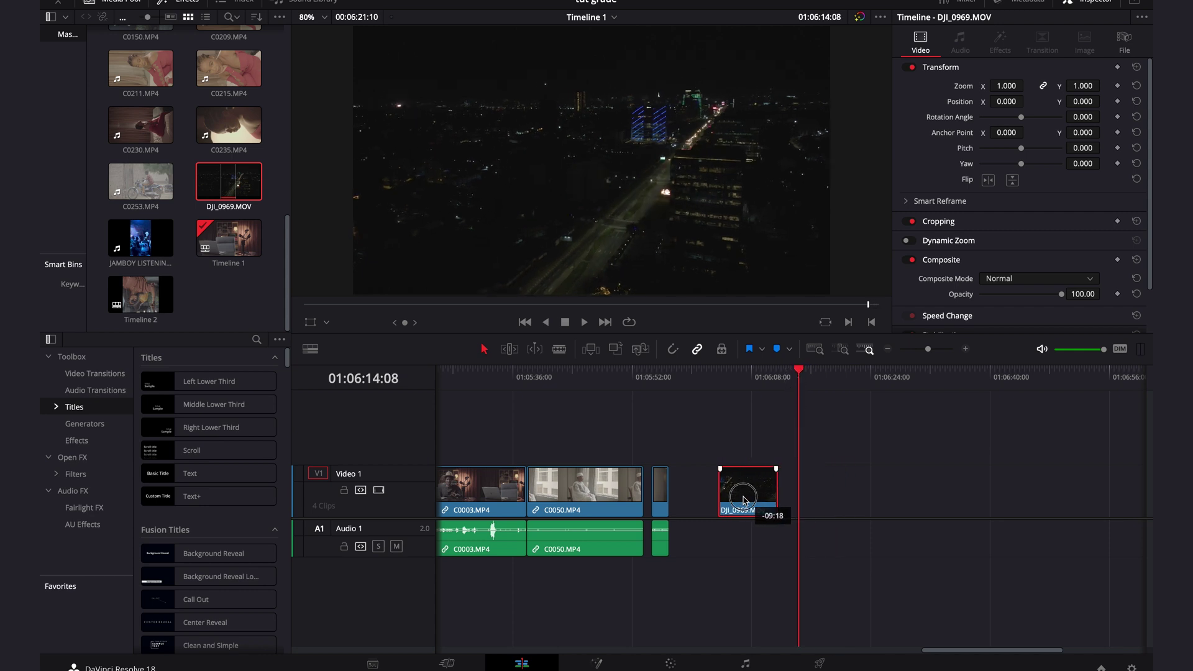
left_click_drag(744, 500, 706, 495)
left_click(687, 388)
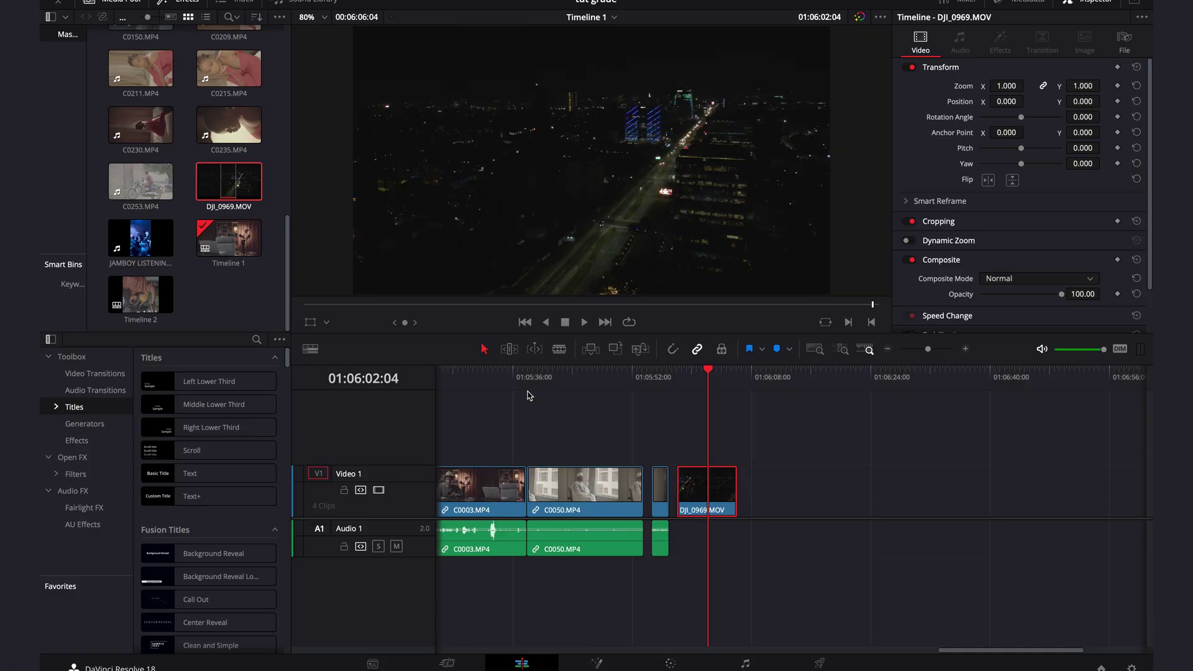
left_click(462, 388)
left_click_drag(461, 388, 718, 453)
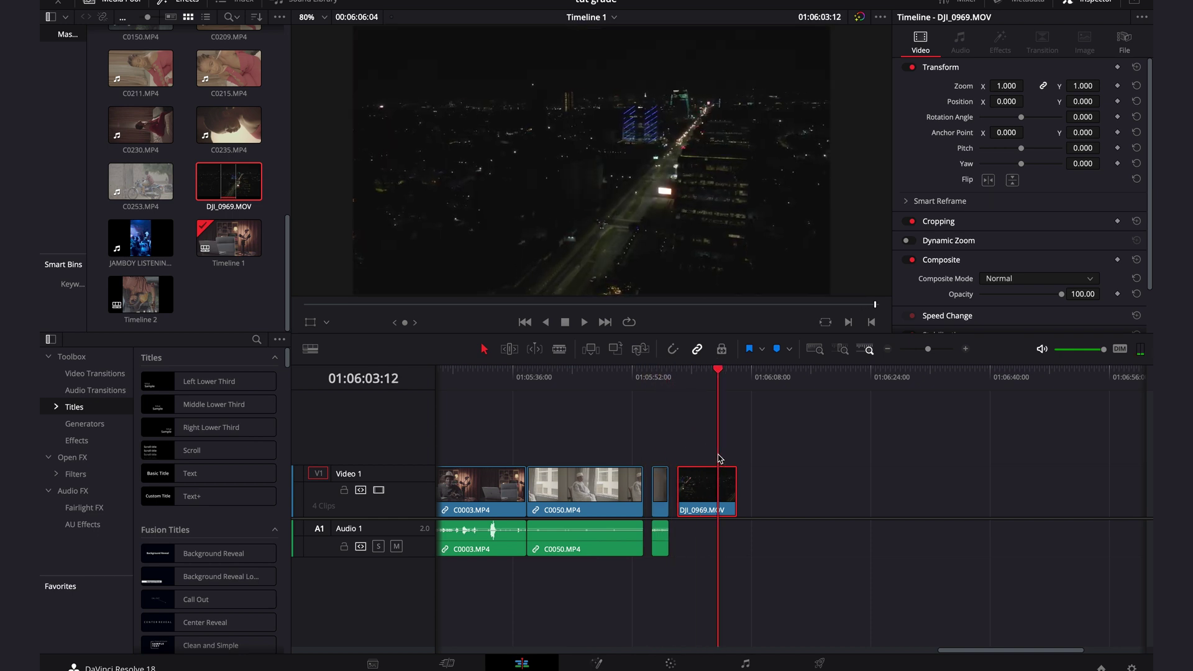
Step: Look through the clips in the media pool and switch to Timeline 2
scroll(199, 194, "up", 2)
scroll(198, 194, "up", 10)
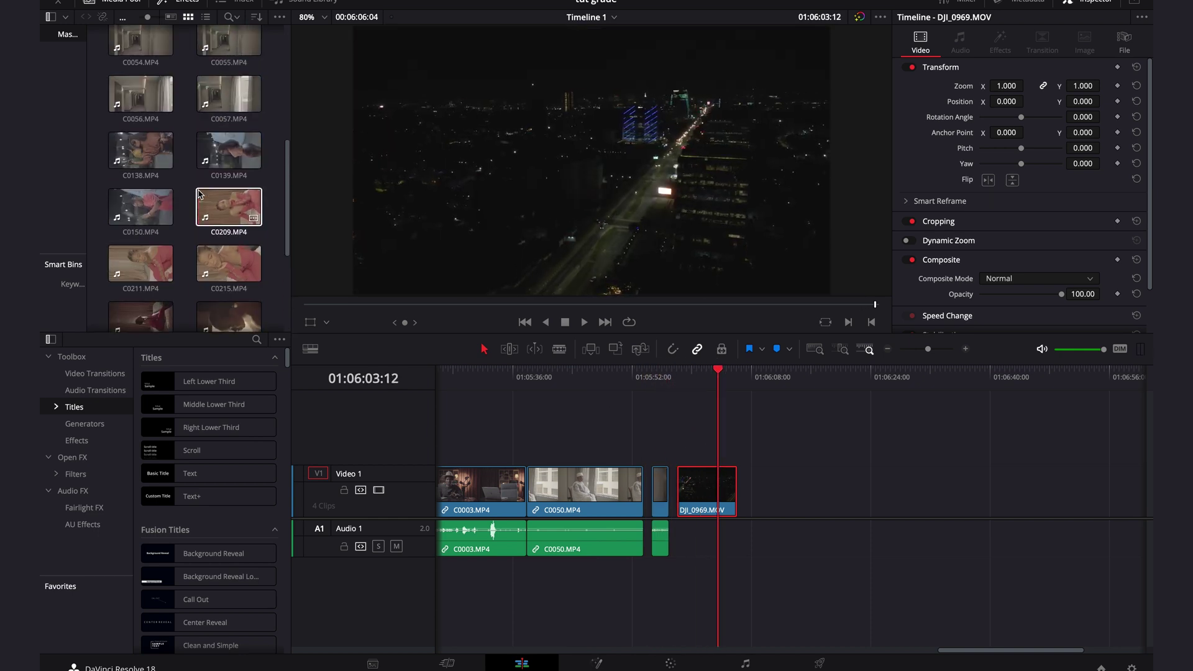
scroll(199, 194, "up", 1)
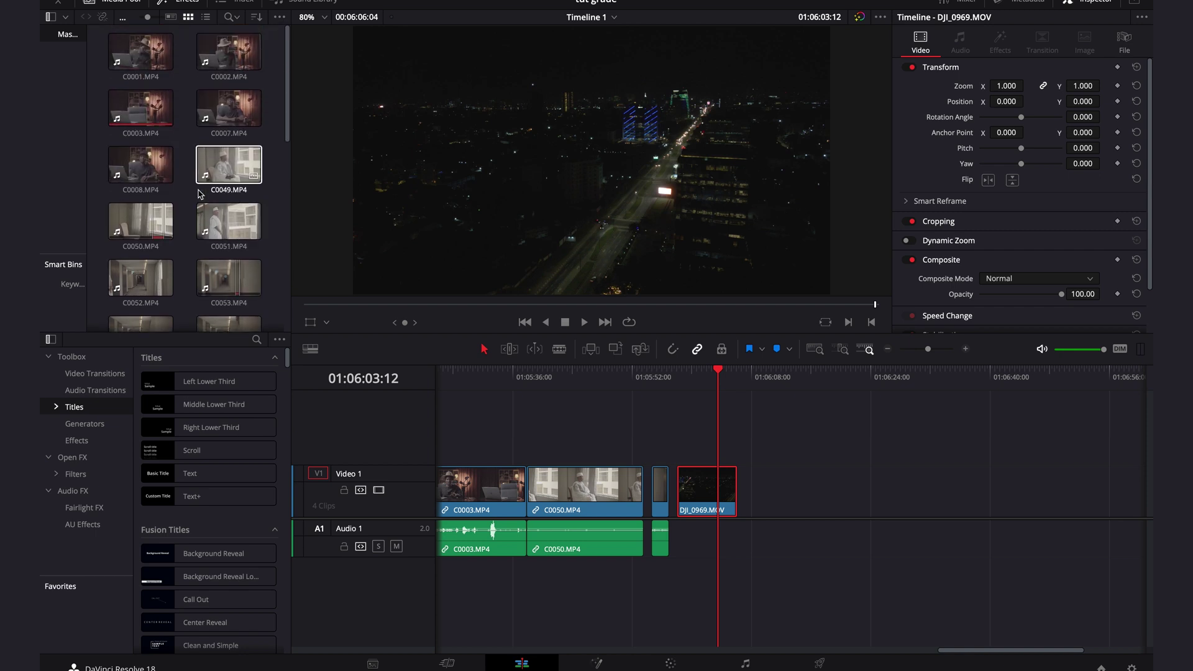
scroll(199, 194, "down", 10)
left_click(611, 18)
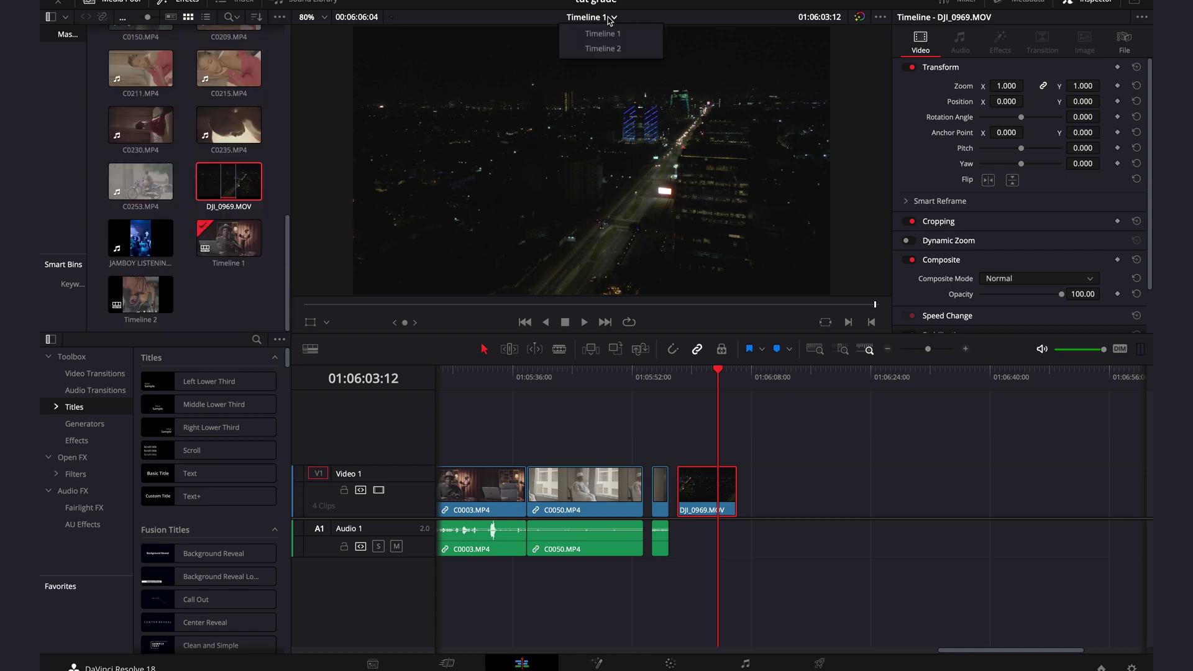
left_click(618, 49)
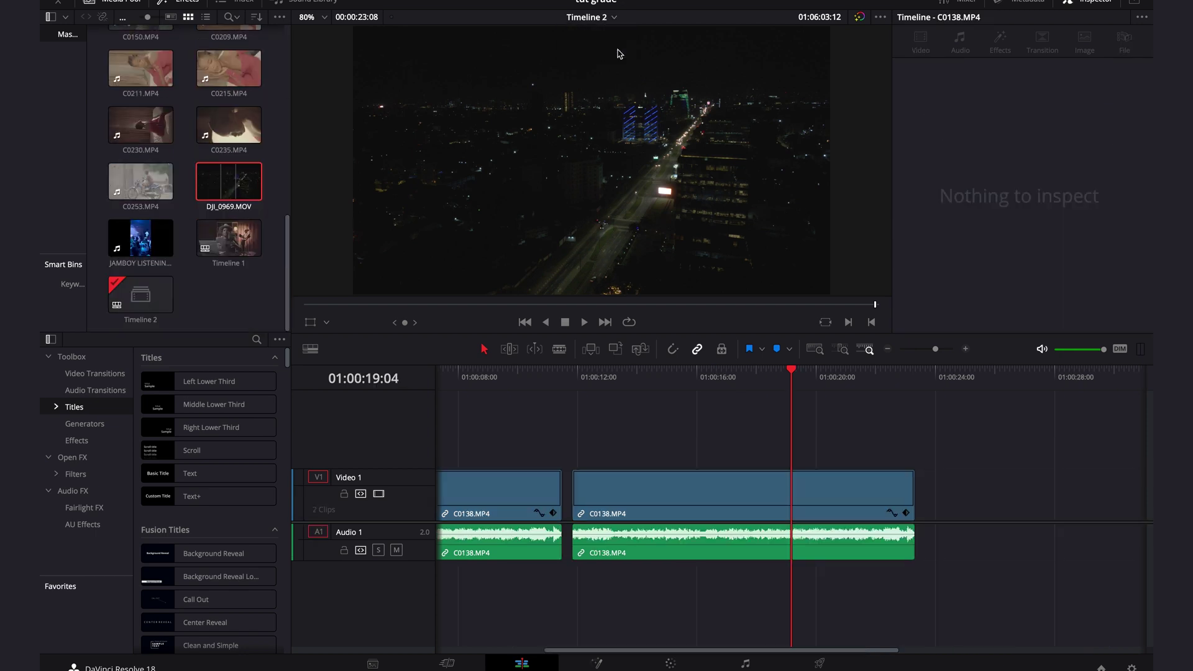
Step: Set the second C0138.MP4 clip's rotation angle to -90 and its zoom to 1.800
left_click(702, 491)
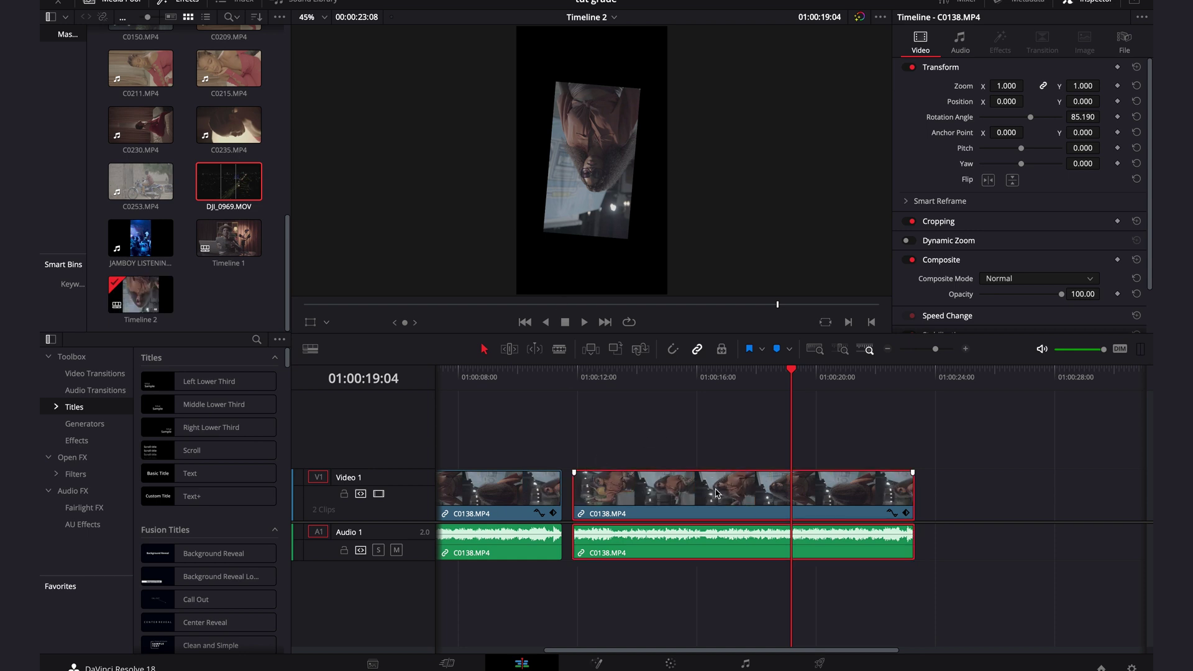
left_click(1080, 117)
key("Return")
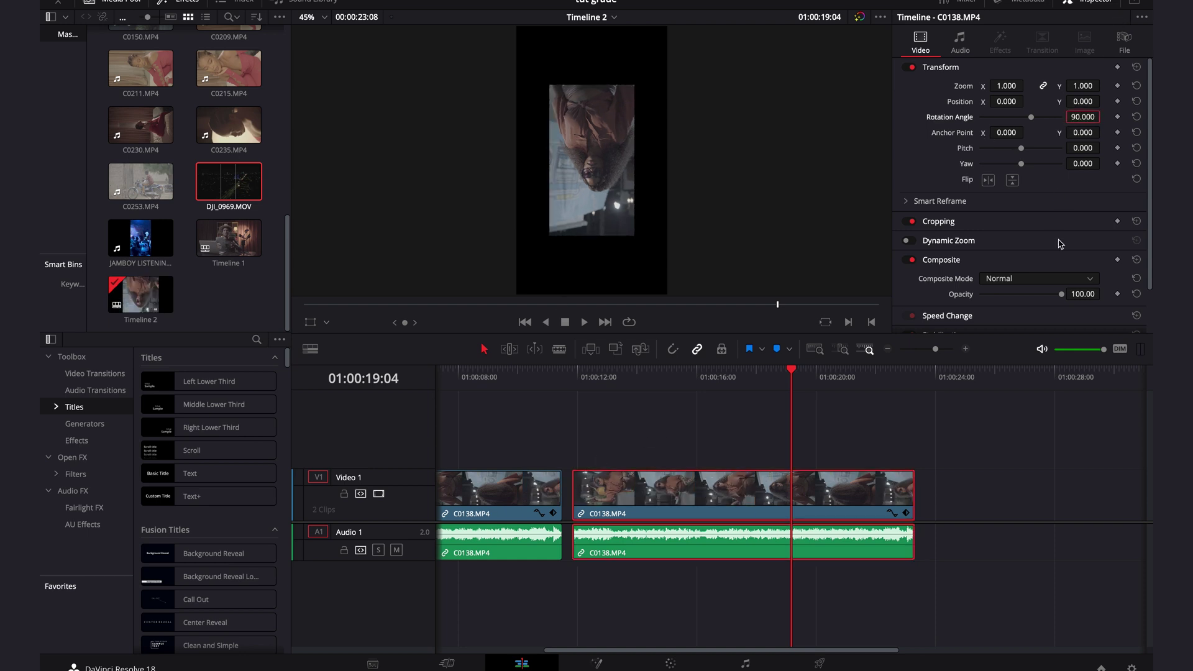
left_click(1071, 116)
key("Return")
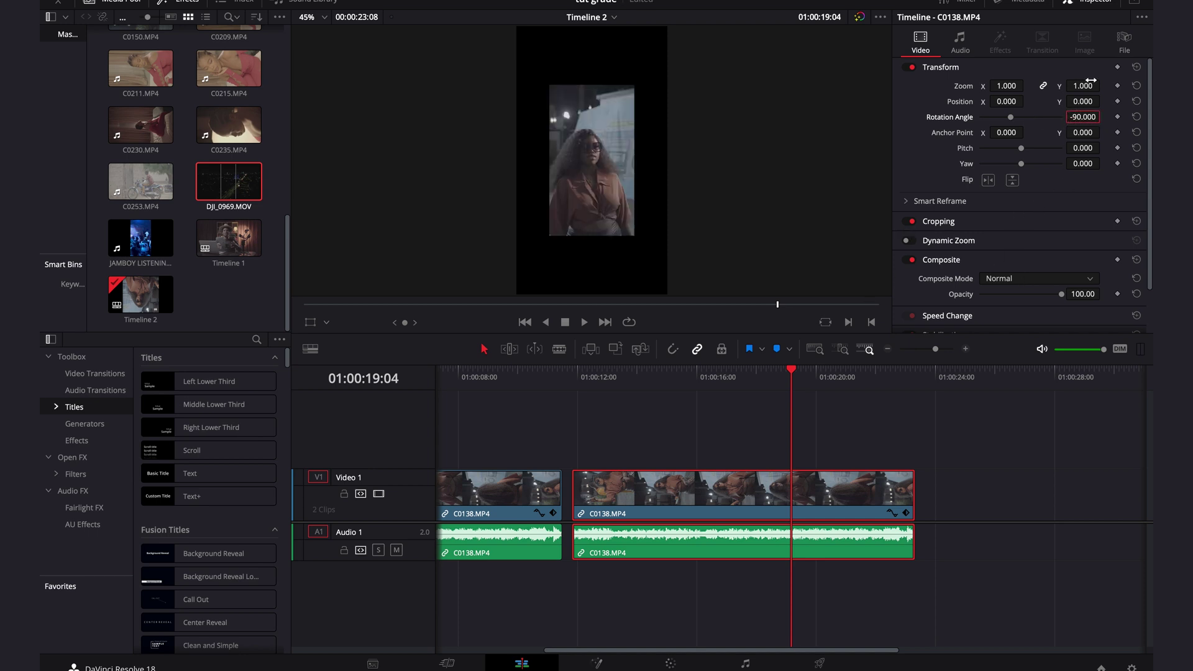
left_click_drag(1085, 86, 1132, 85)
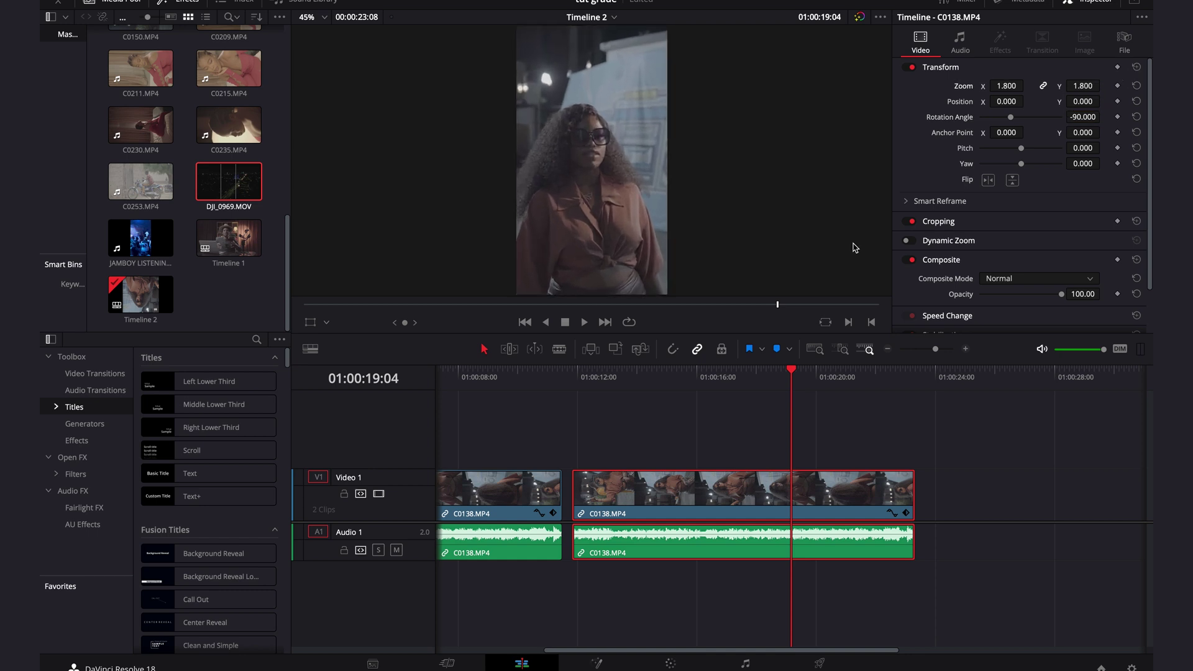
Step: Trim the second C0138.MP4 clip to about 3 seconds, starting from the frame at 01:00:14:23, and place it close behind the first clip
left_click_drag(605, 371, 666, 381)
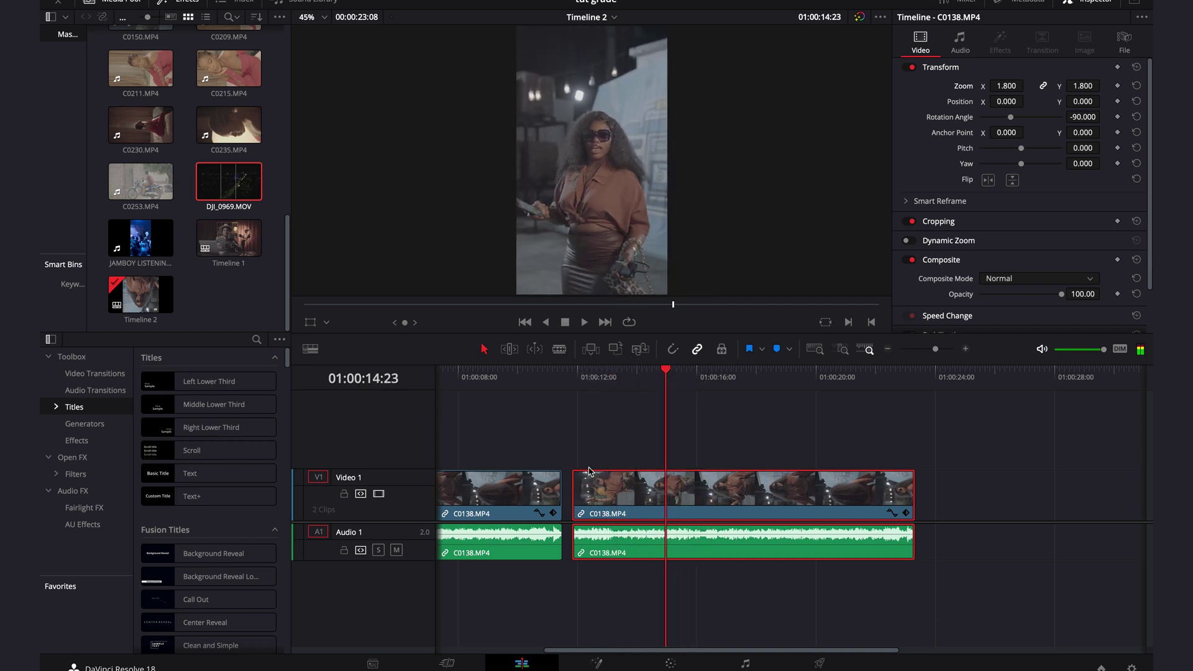
left_click_drag(574, 501, 665, 501)
left_click(916, 511)
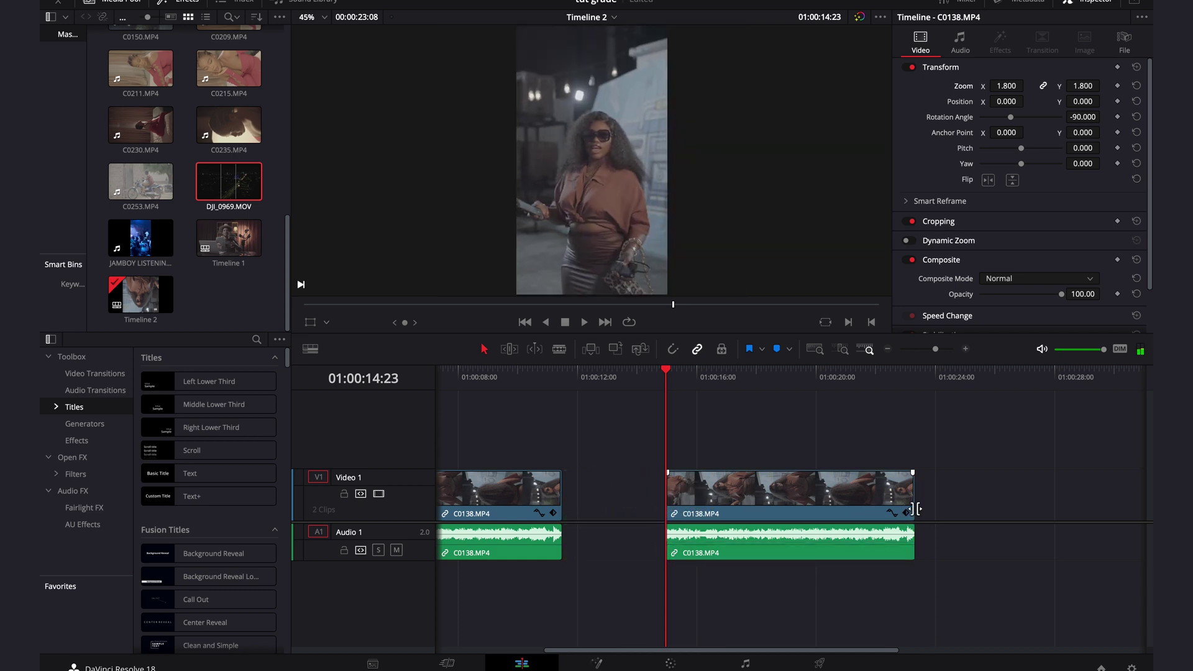
left_click_drag(914, 493, 621, 501)
Step: Set the first C0138.MP4 clip's rotation angle to -90 and its zoom to 1.870
left_click_drag(504, 378, 559, 389)
left_click(621, 516)
left_click(1080, 117)
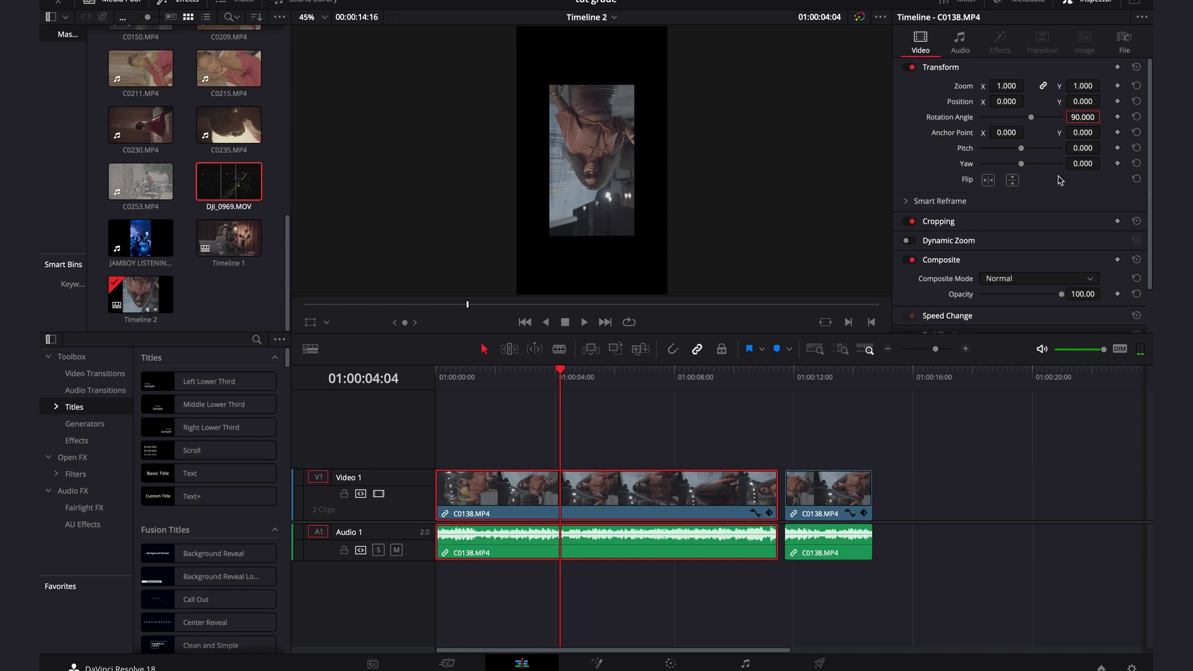
type("-")
key("Return")
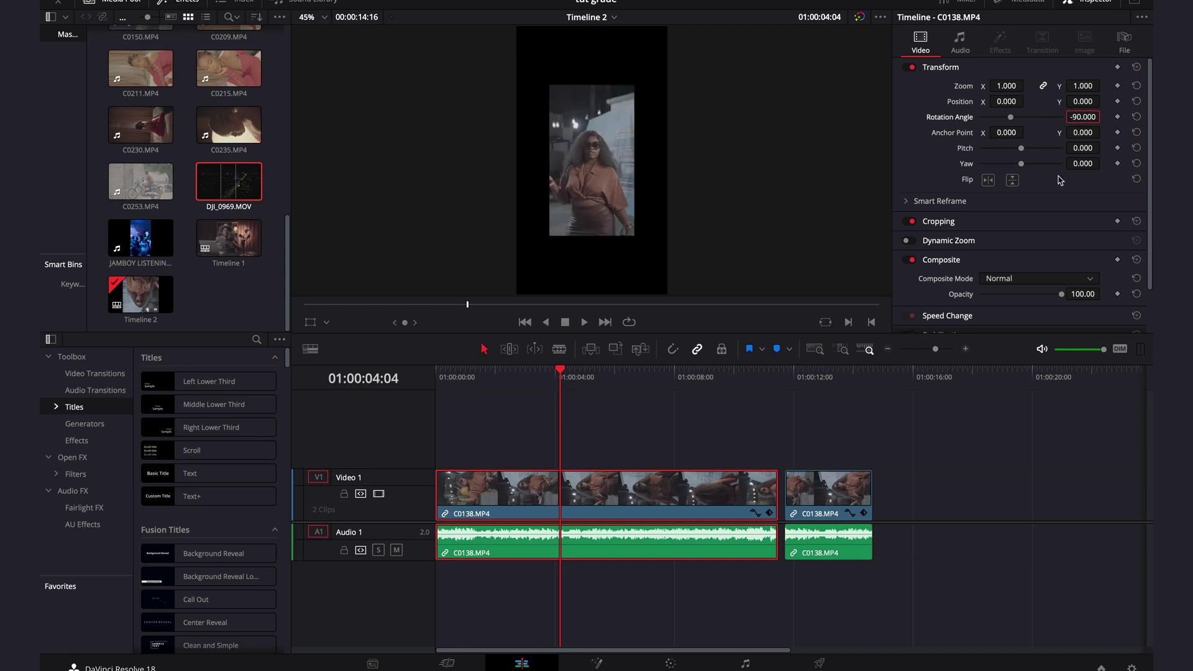
left_click_drag(1007, 85, 1053, 90)
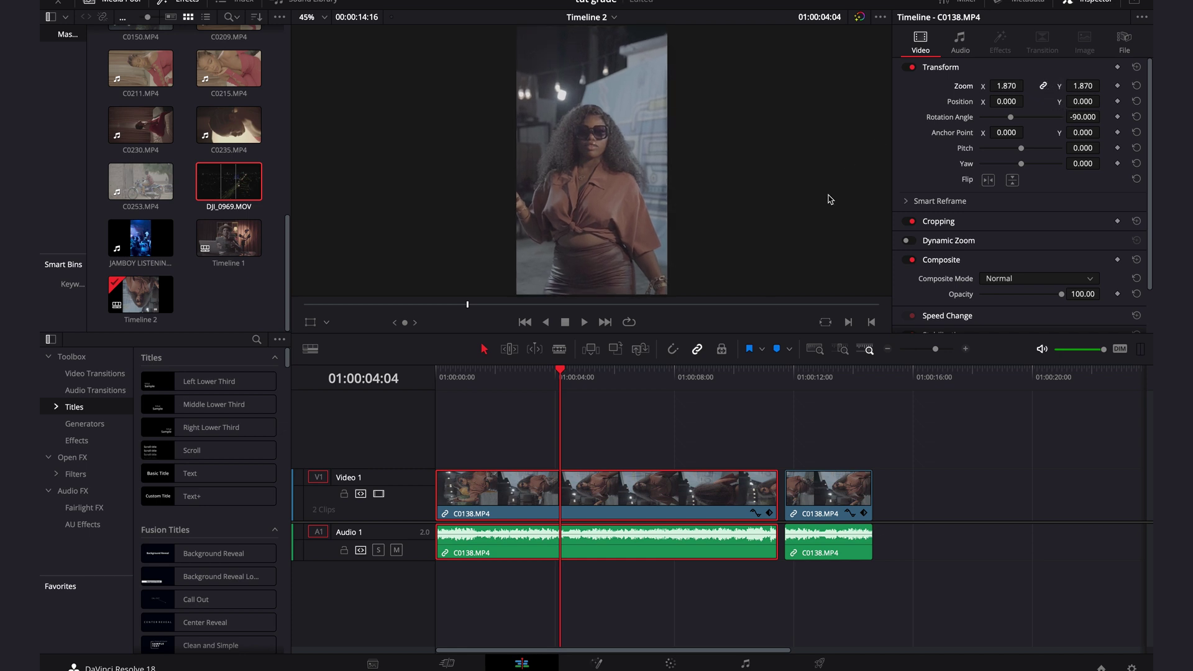
Step: Mark the C0235.MP4 source range from 06:38:48:19 to 06:38:53:01 and add its video only to the end of Timeline 2
scroll(155, 165, "up", 1)
scroll(155, 165, "up", 3)
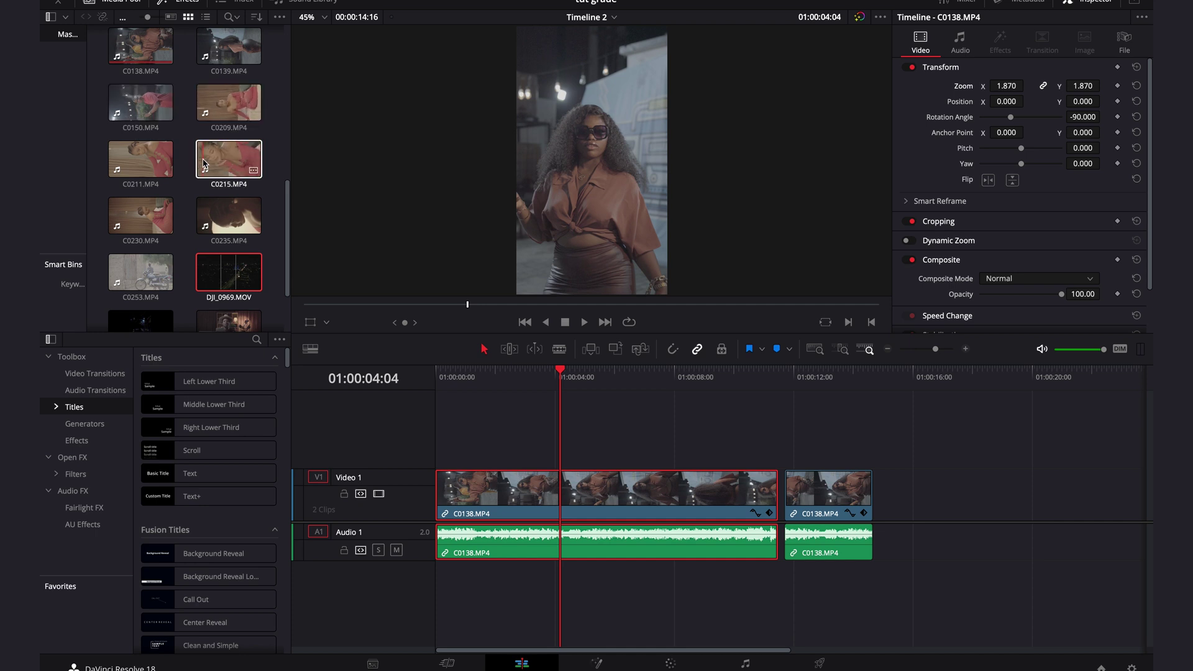
double_click(225, 226)
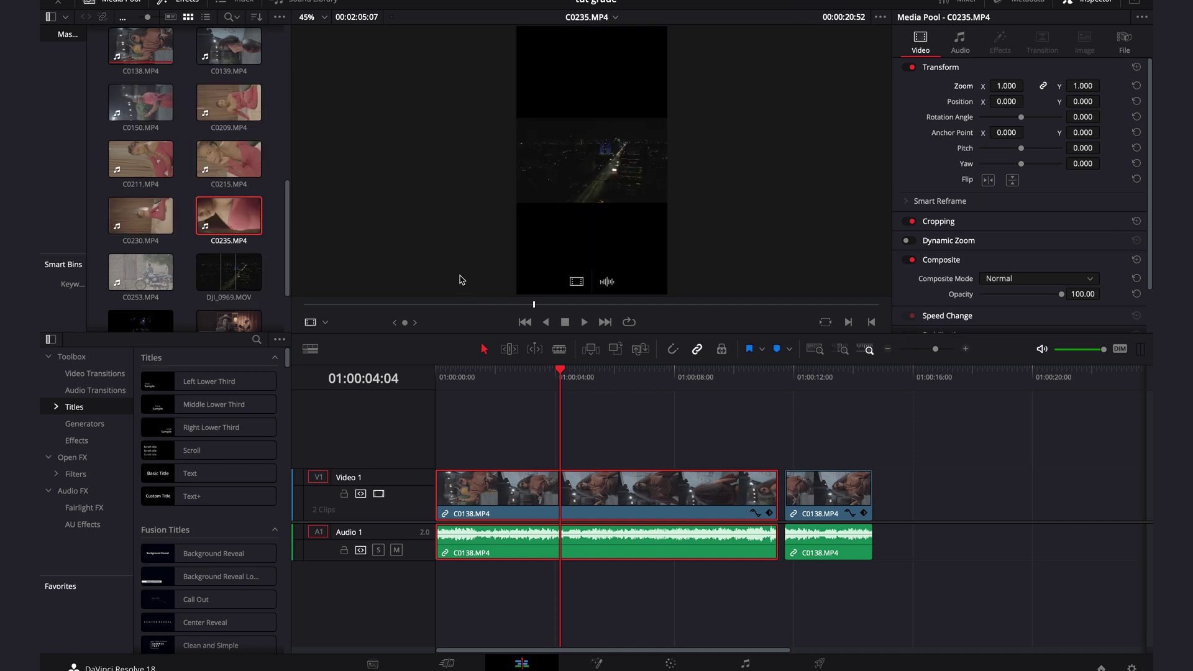
left_click_drag(413, 305, 619, 324)
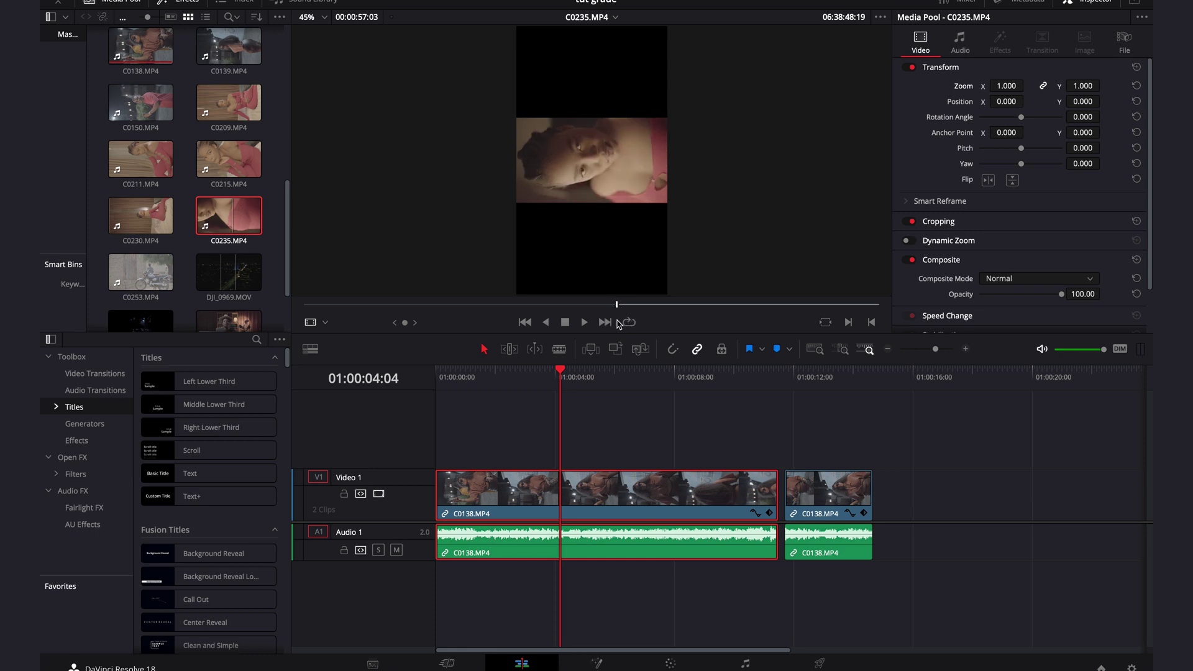
key("space")
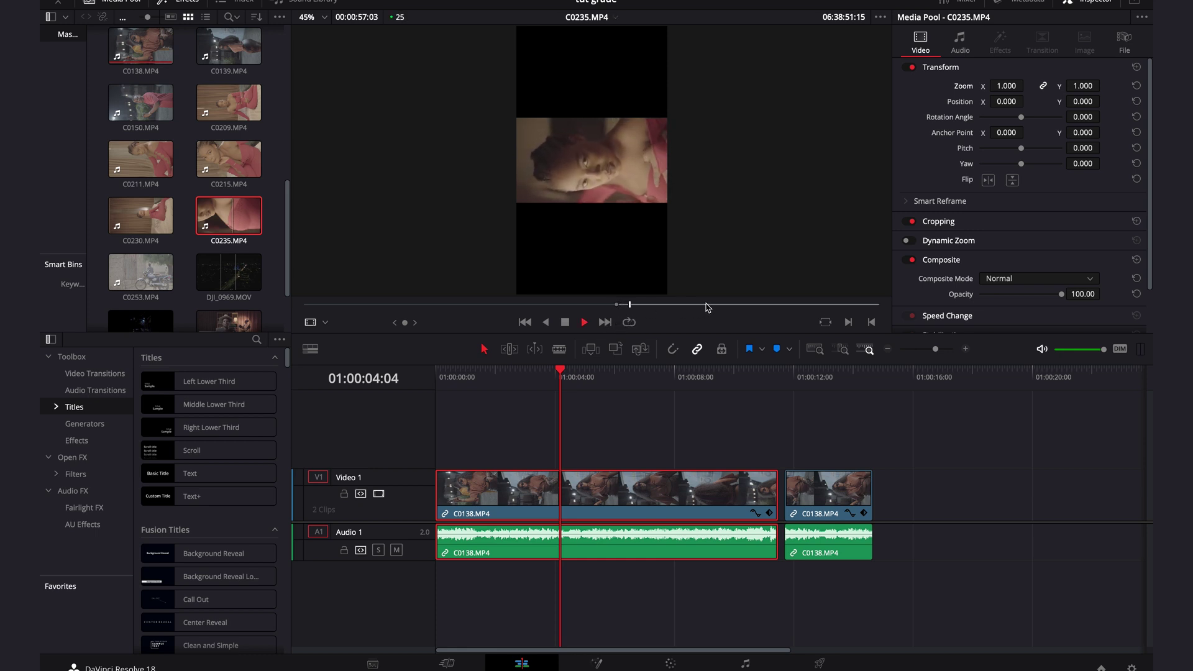
key("space")
key("o")
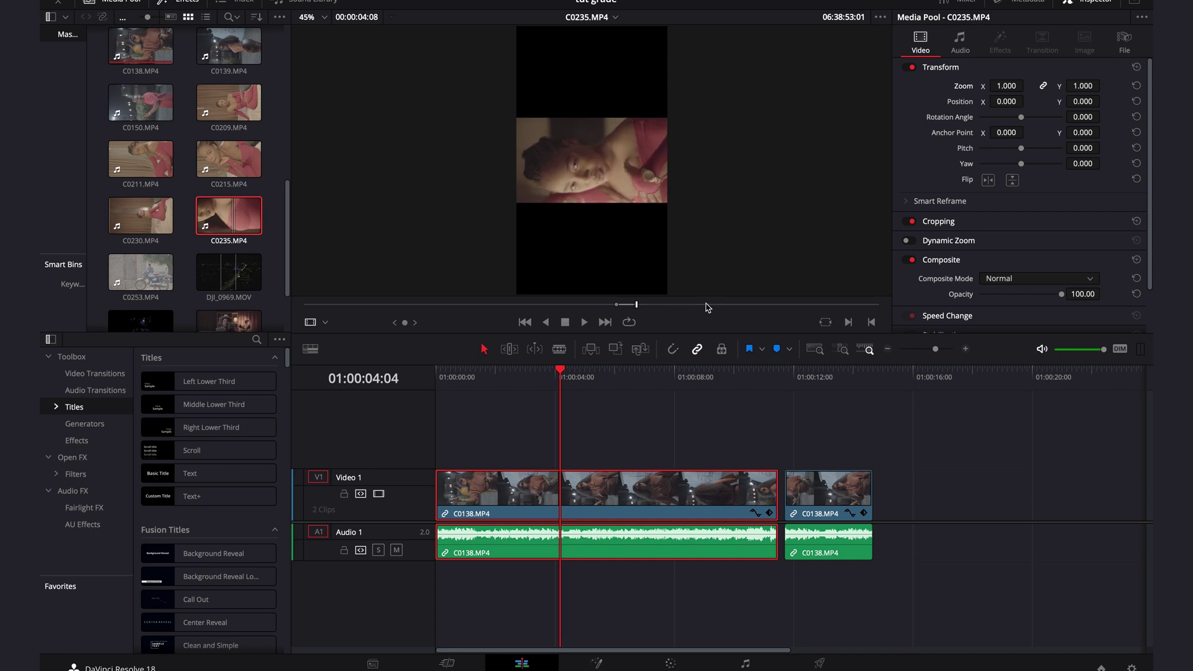
left_click_drag(583, 283, 884, 509)
Step: Set the C0235.MP4 clip's rotation angle to -90 and zoom to 1.830, and scrub through it
left_click_drag(899, 379, 980, 378)
left_click(930, 502)
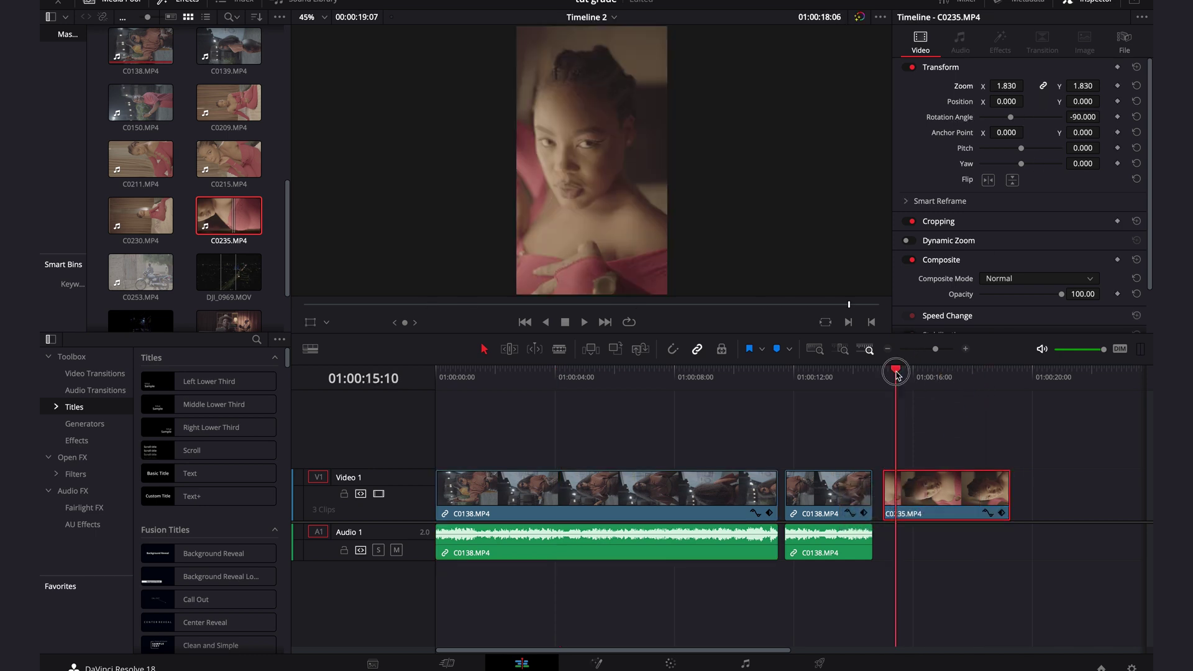
left_click_drag(899, 377, 946, 381)
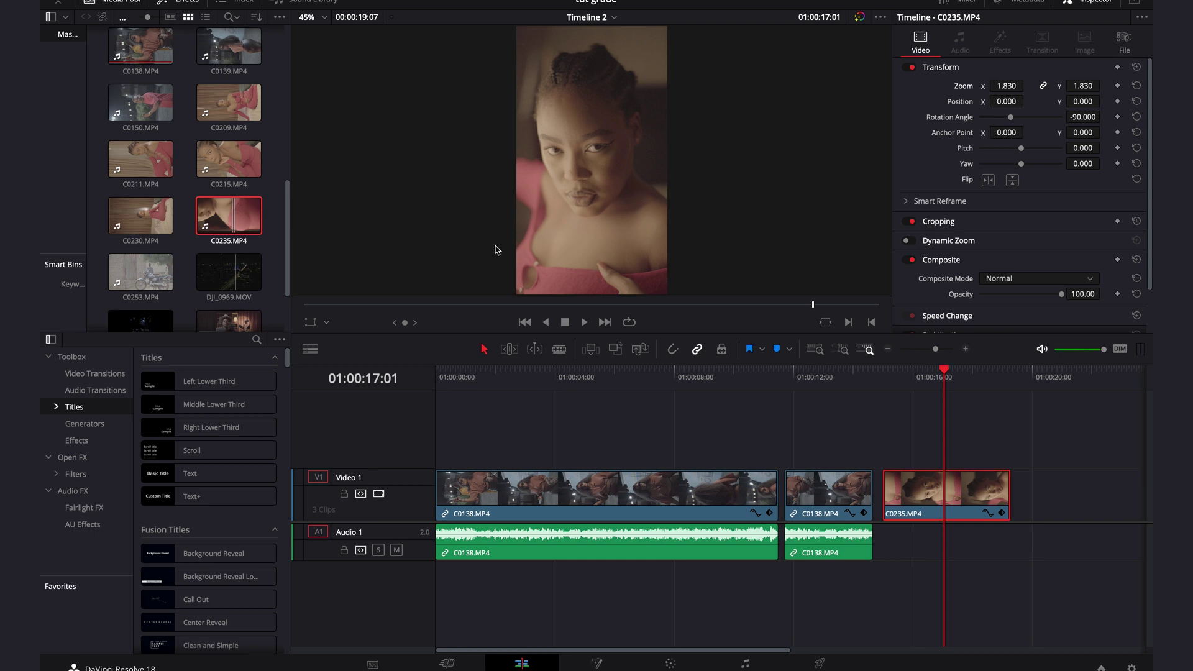
Step: Preview source clips such as C0230.MP4, return to Timeline 1 and park the playhead on DJI_0969.MOV
left_click(141, 214)
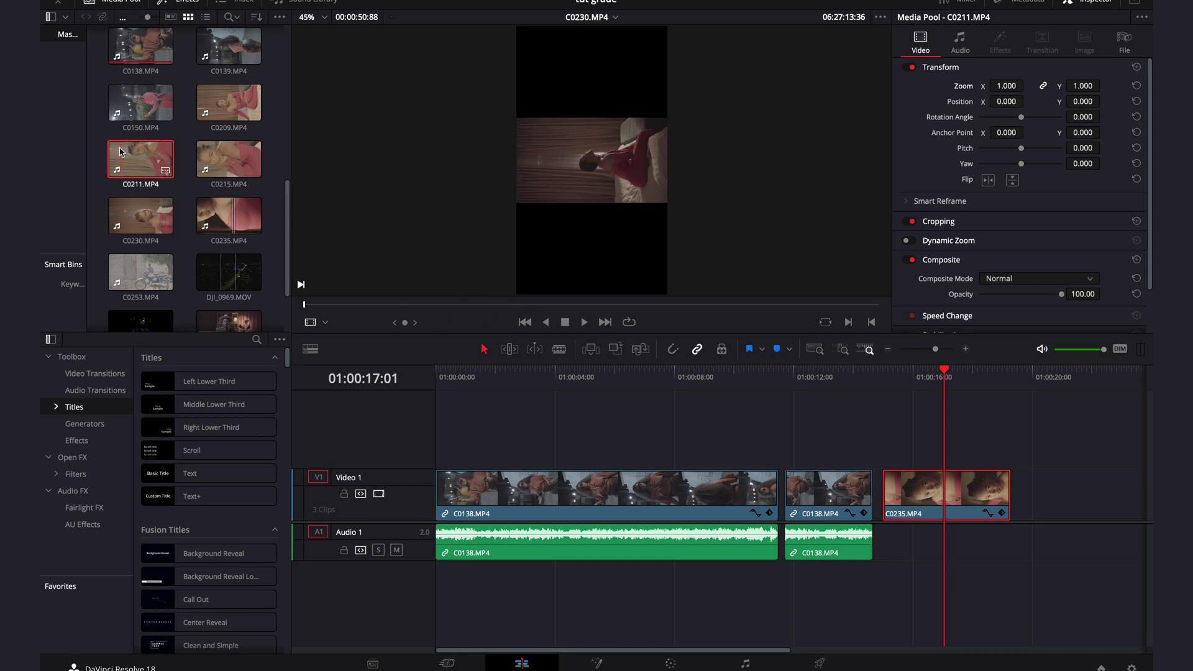
left_click(140, 158)
left_click(460, 393)
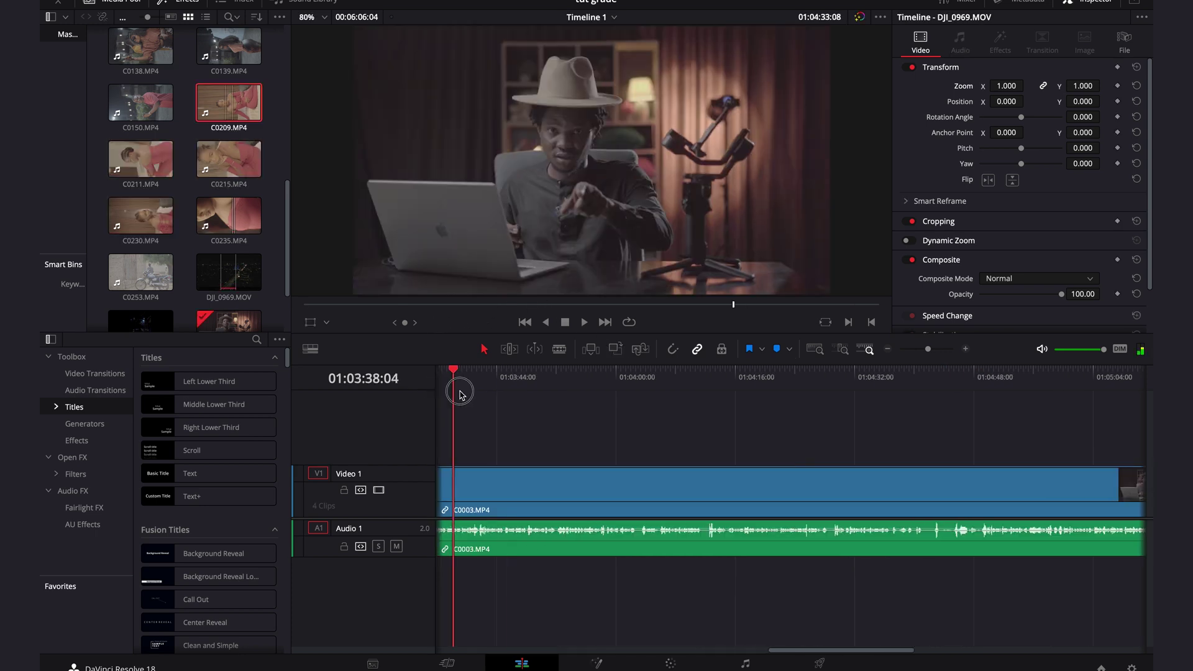
left_click_drag(460, 394, 712, 398)
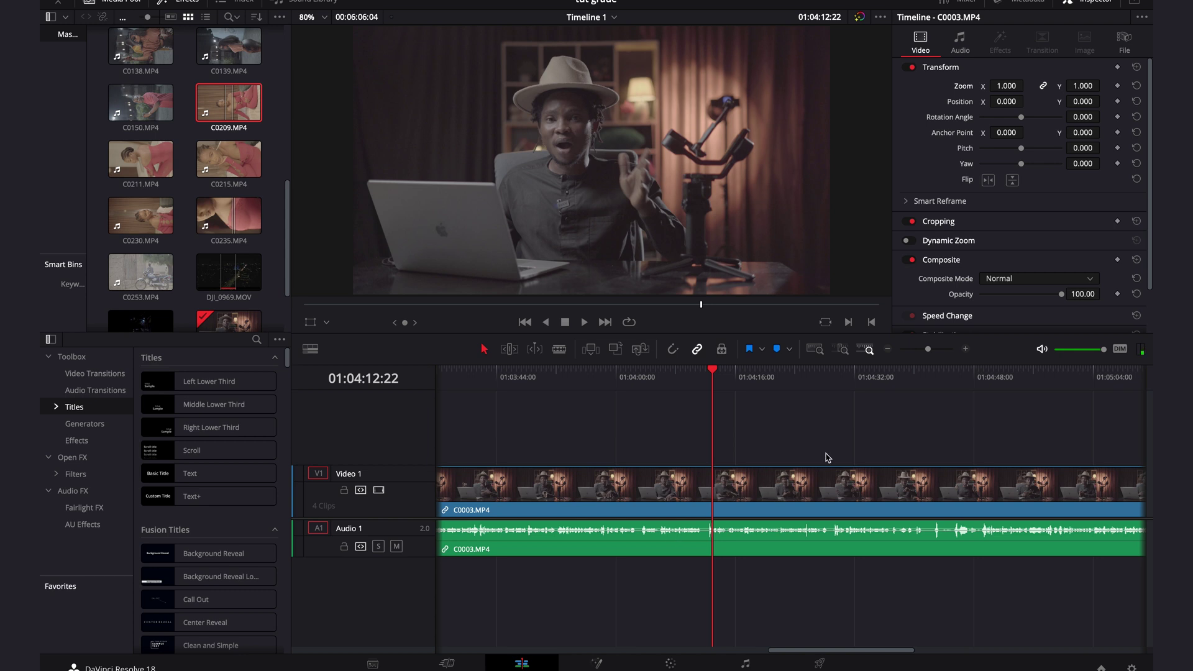
scroll(837, 450, "right", 10)
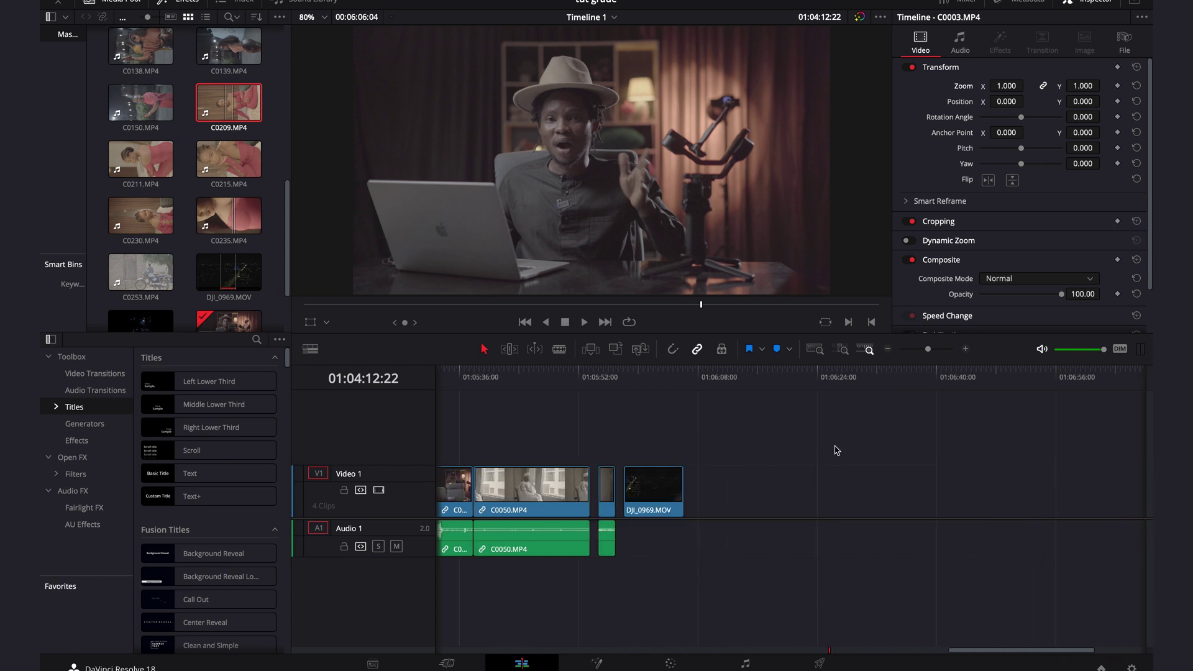
left_click(784, 415)
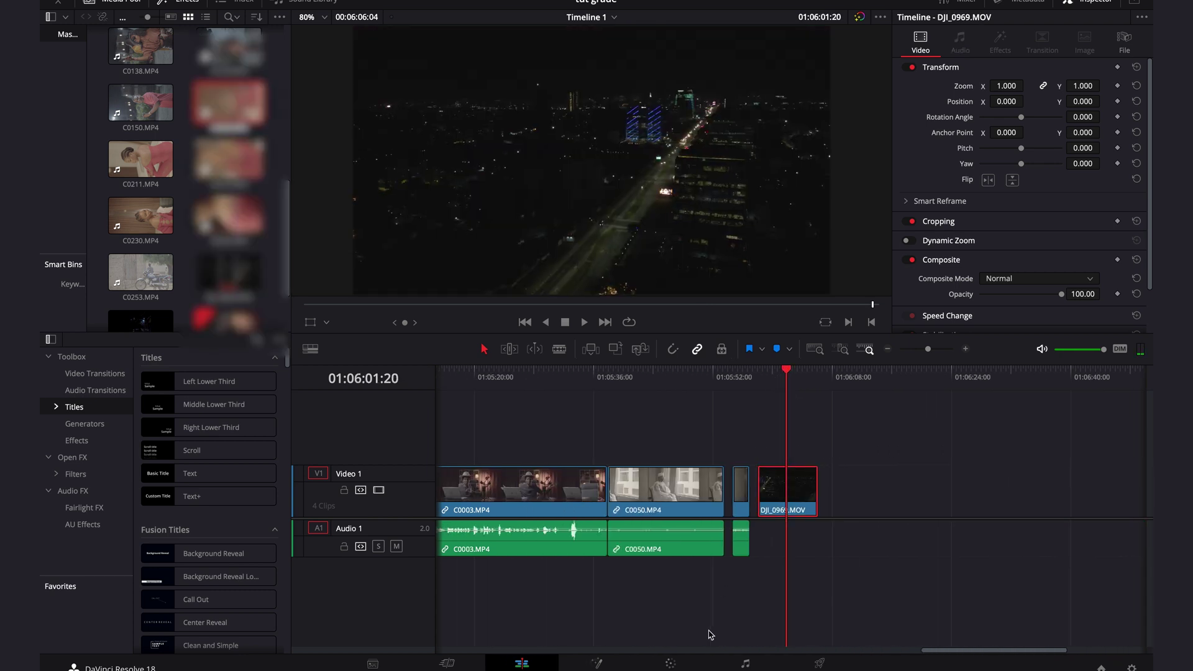
Step: Open DJI_0969.MOV for color grading at 01:06:04:07 and show the LUTs in the otu subfolder of JIDE COLOR LOOK
left_click(671, 664)
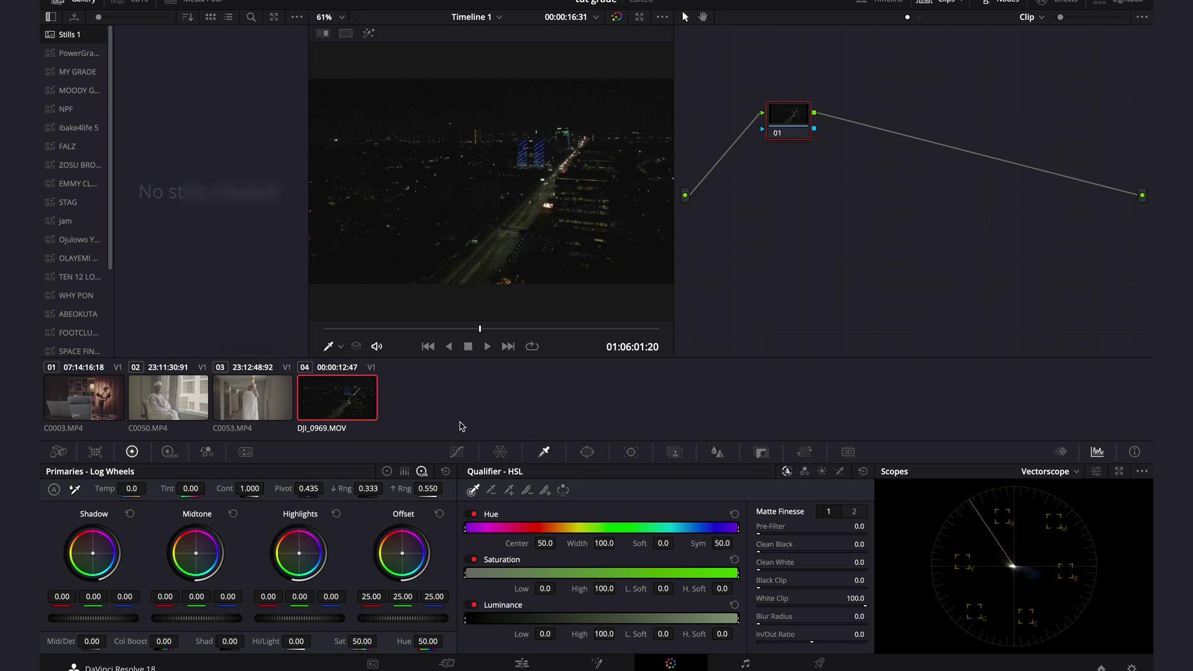
left_click_drag(359, 330, 583, 328)
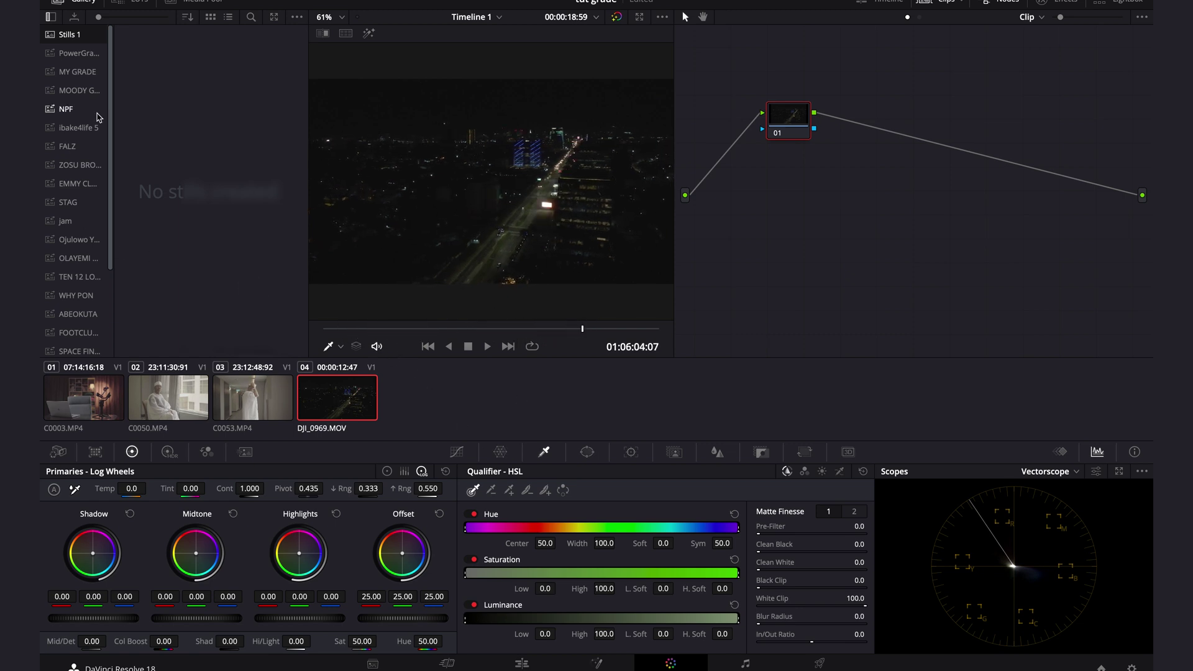
left_click(131, 4)
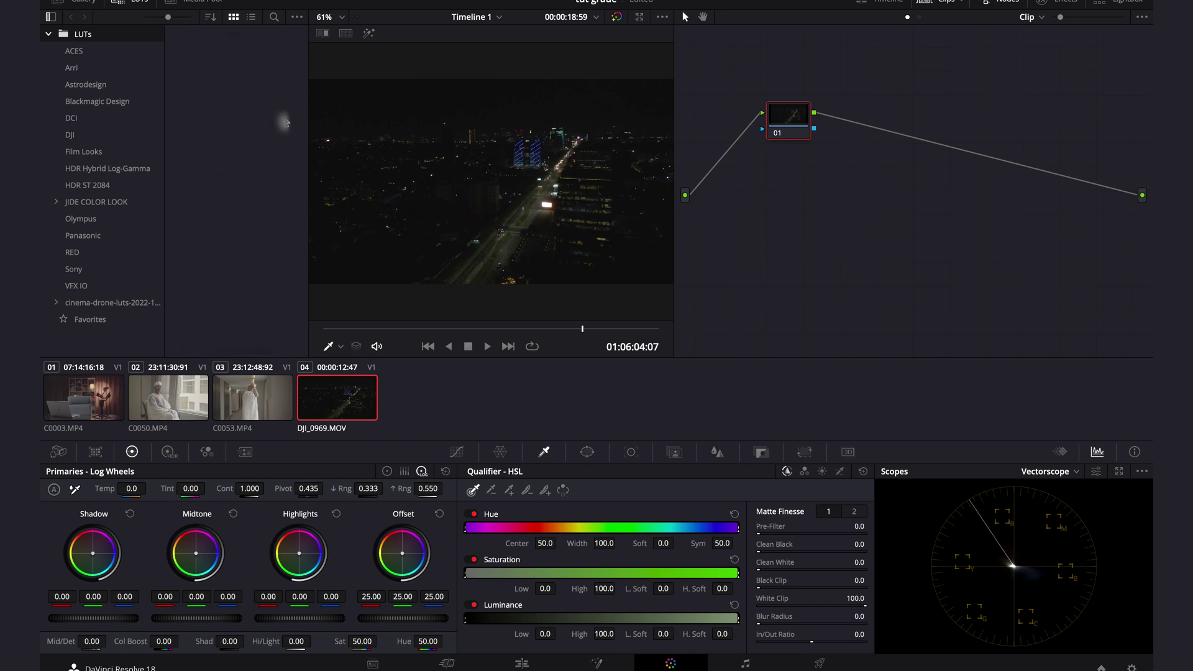
left_click(57, 202)
left_click(77, 219)
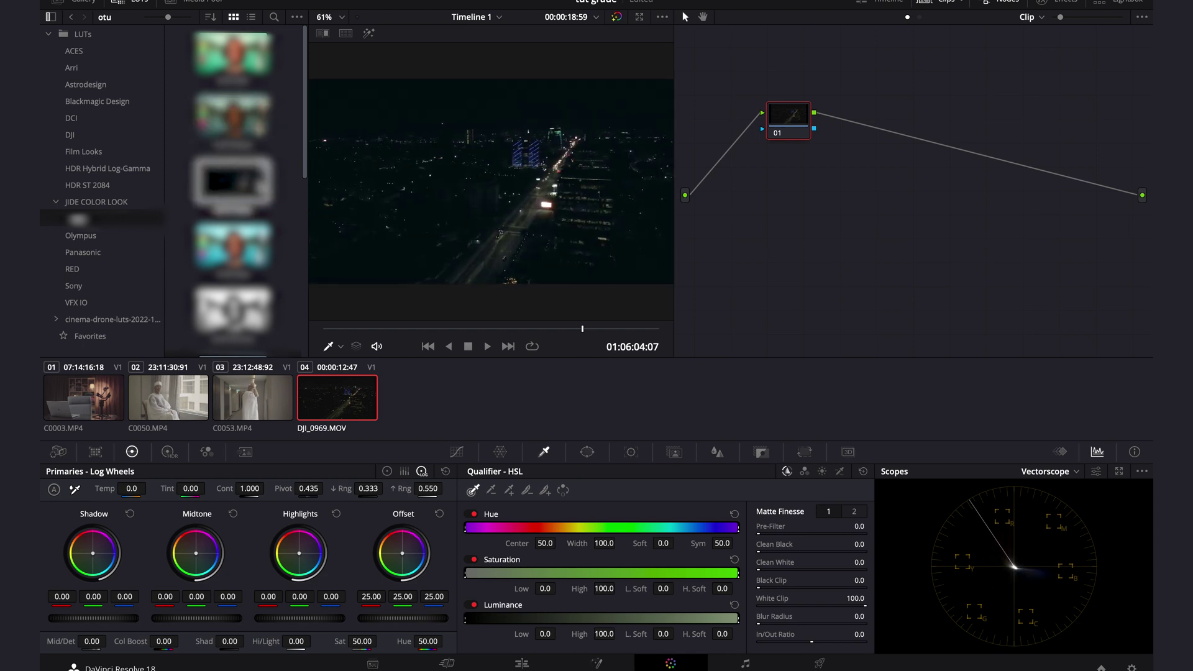
Step: Set the scope to Histogram and preview several otu LUTs on the DJI_0969.MOV clip
left_click(1071, 474)
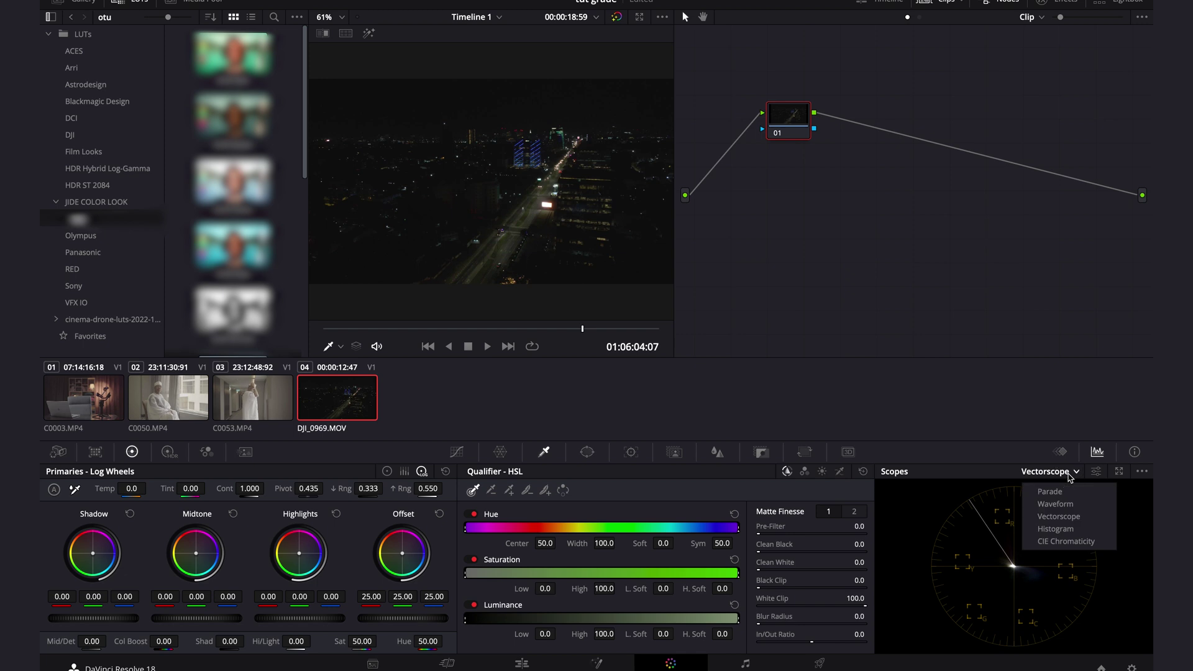
left_click(1069, 529)
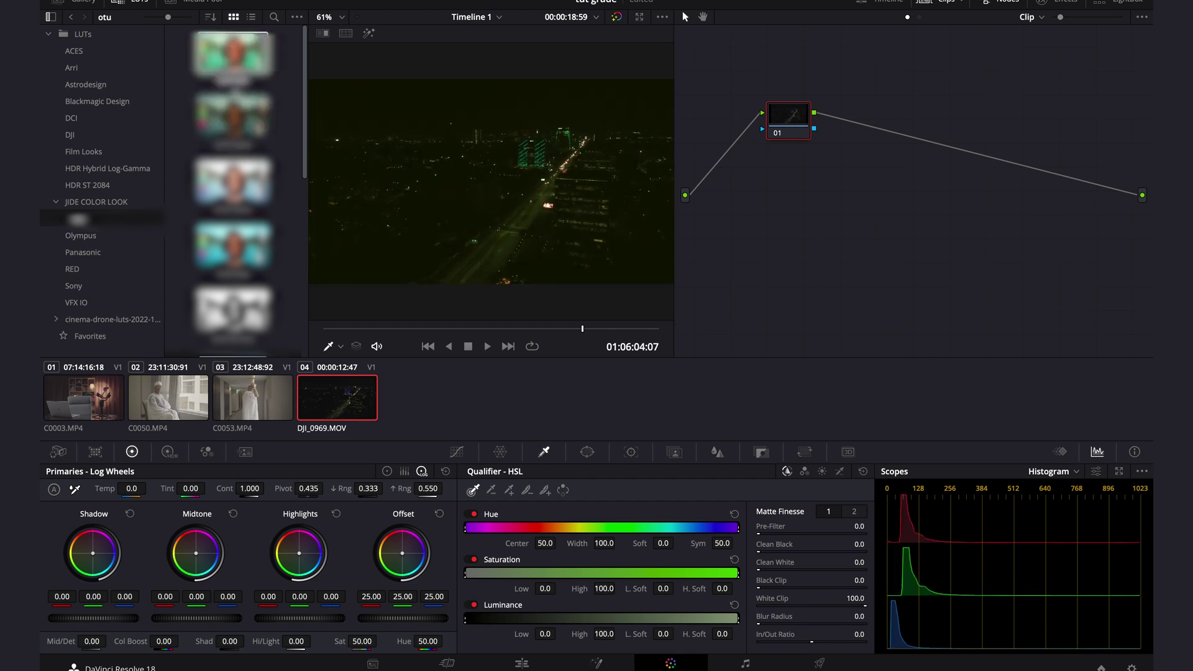
scroll(233, 186, "down", 2)
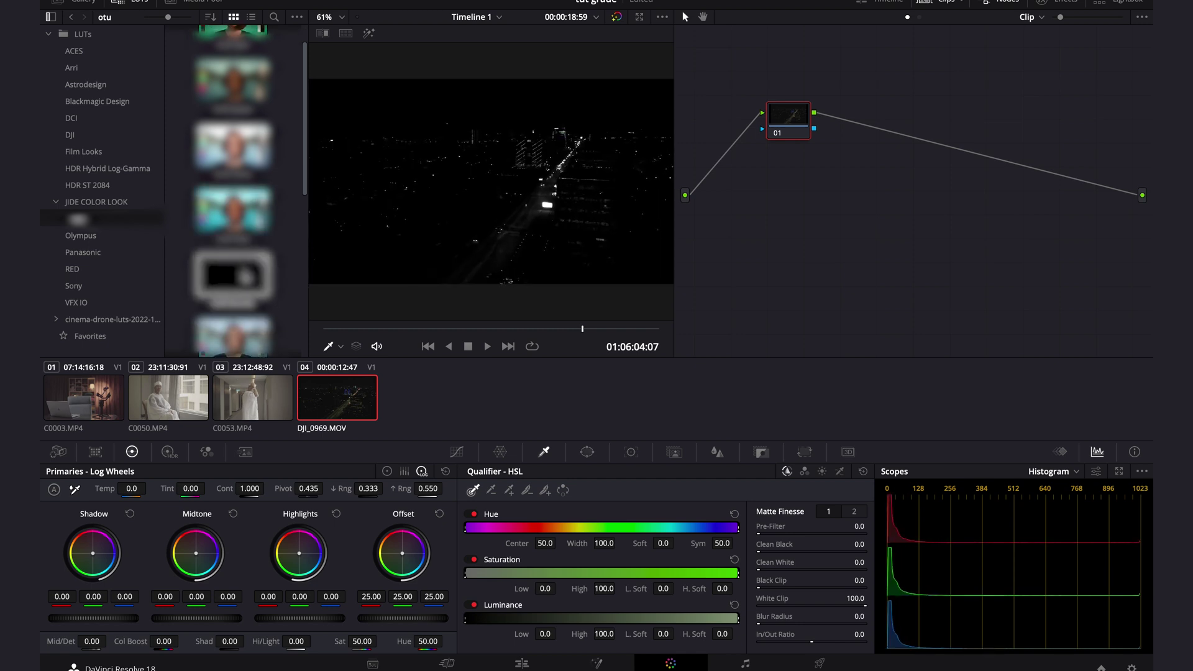
Step: Preview more of the otu LUTs on the DJI_0969.MOV clip
scroll(233, 187, "down", 3)
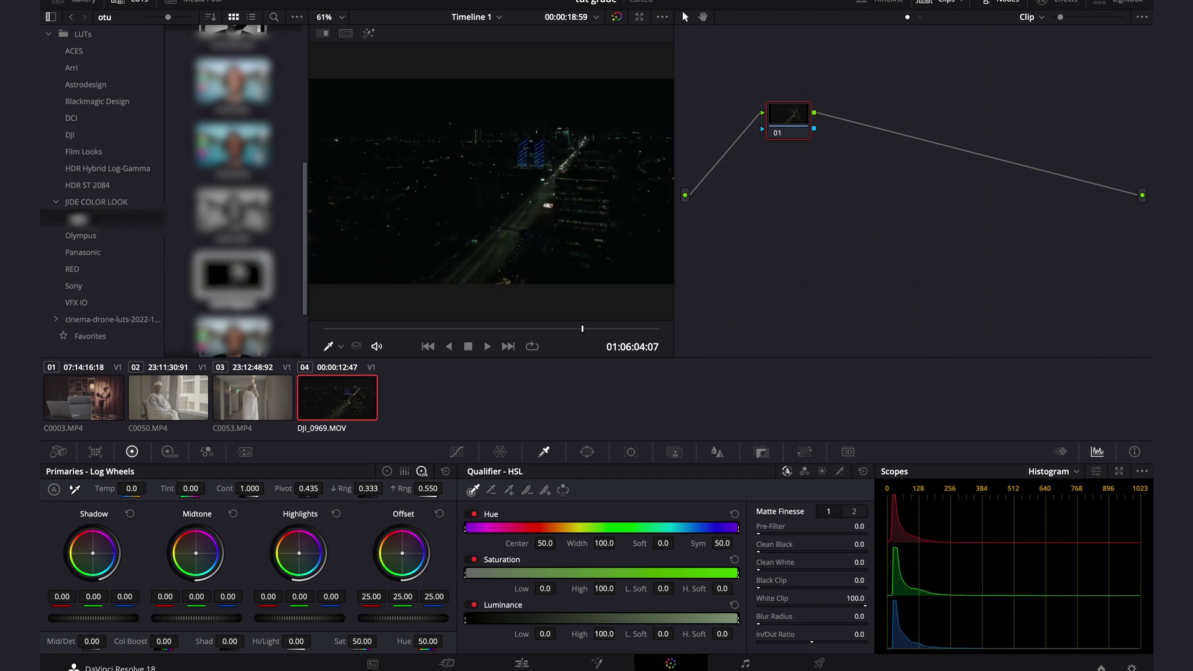
scroll(243, 354, "down", 2)
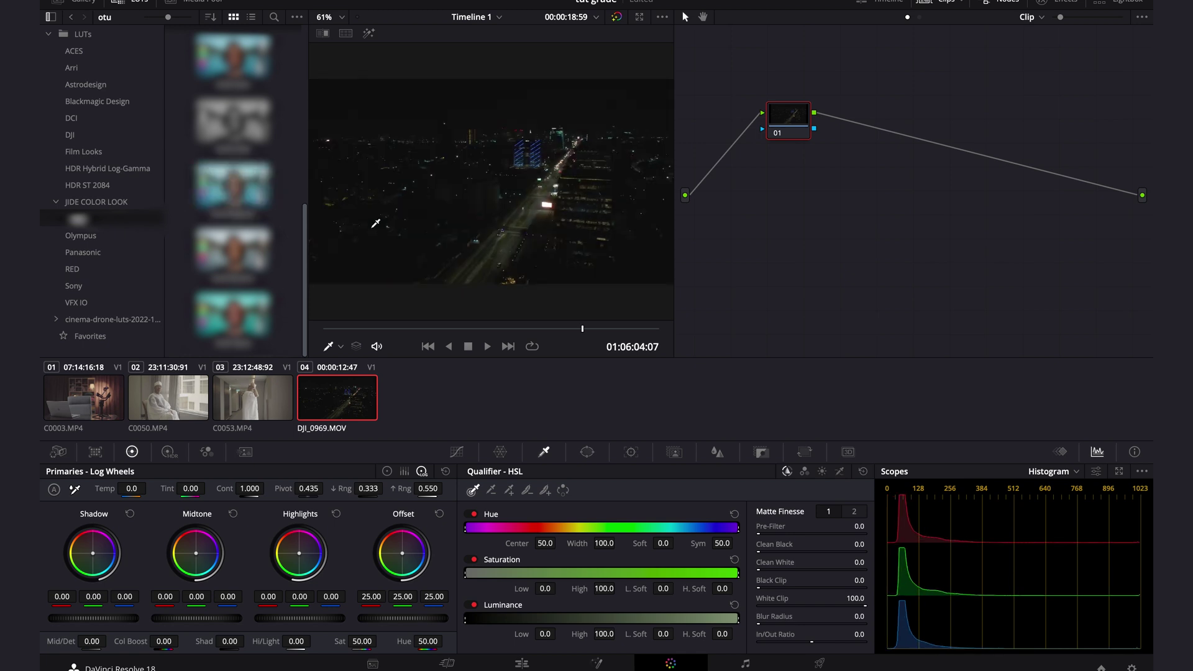
mouse_move(785, 669)
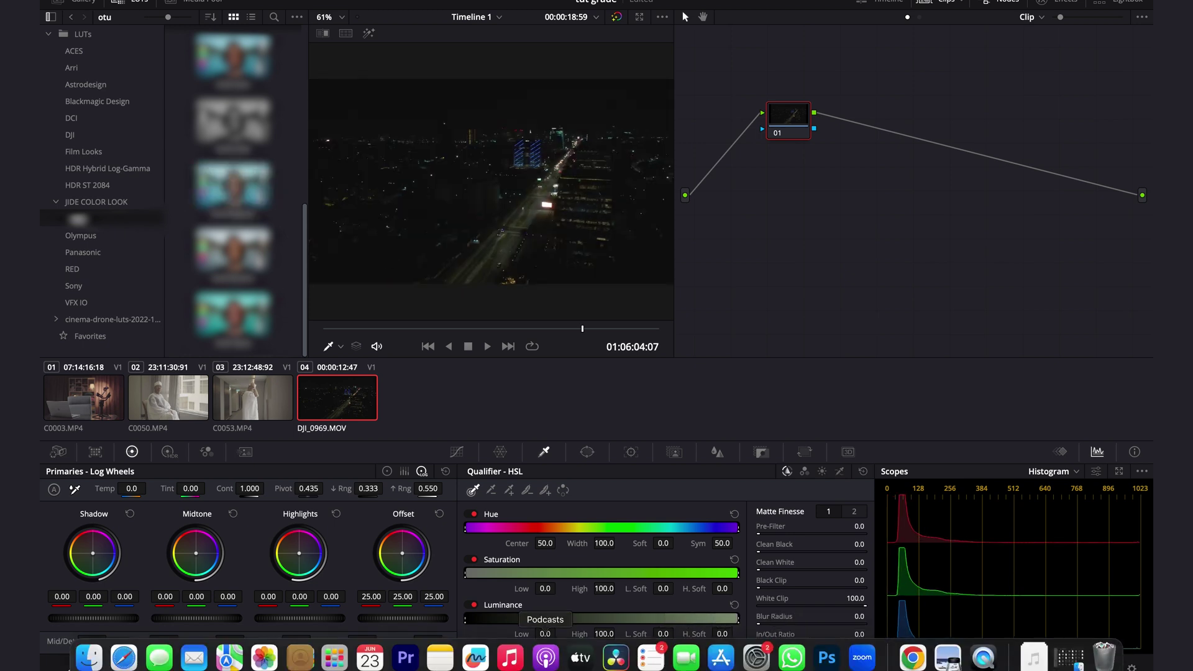
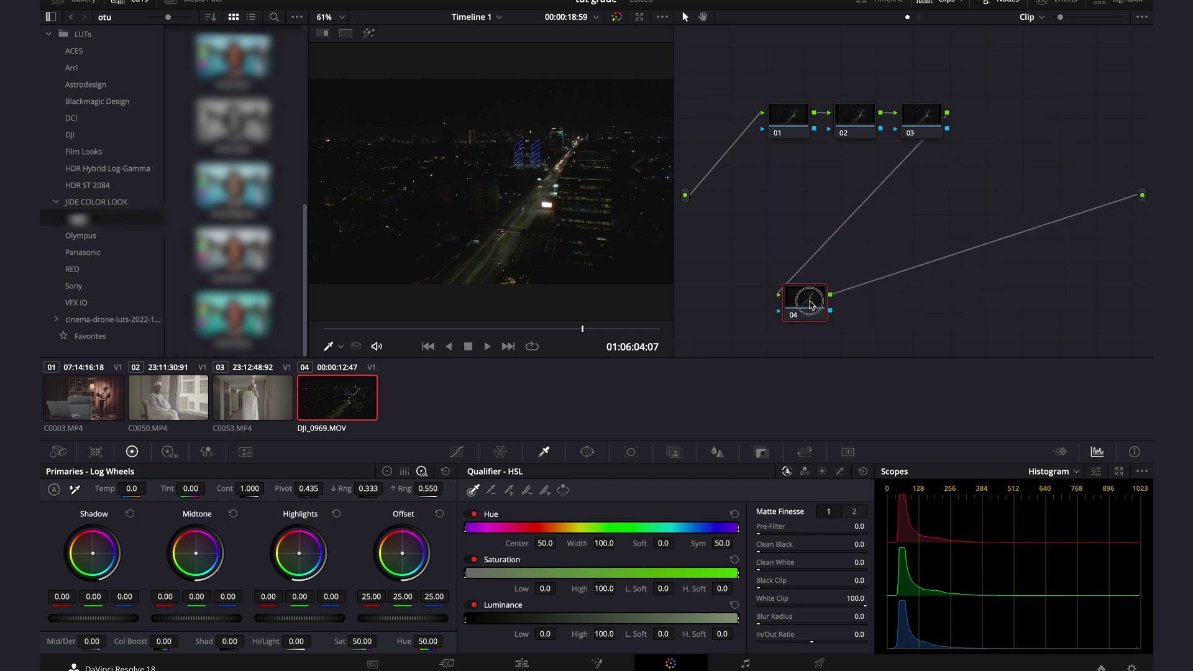
Step: Add a serial node after node 04 on DJI_0969.MOV and check the timeline in full-screen view
key("alt+s")
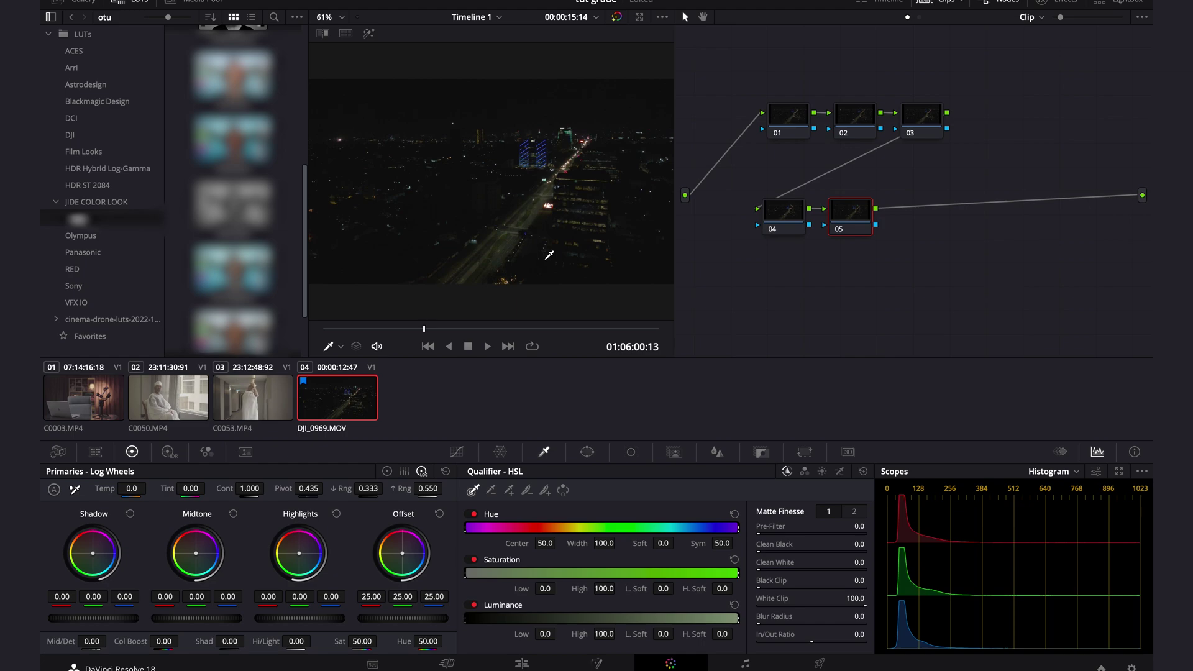
key("ctrl+f")
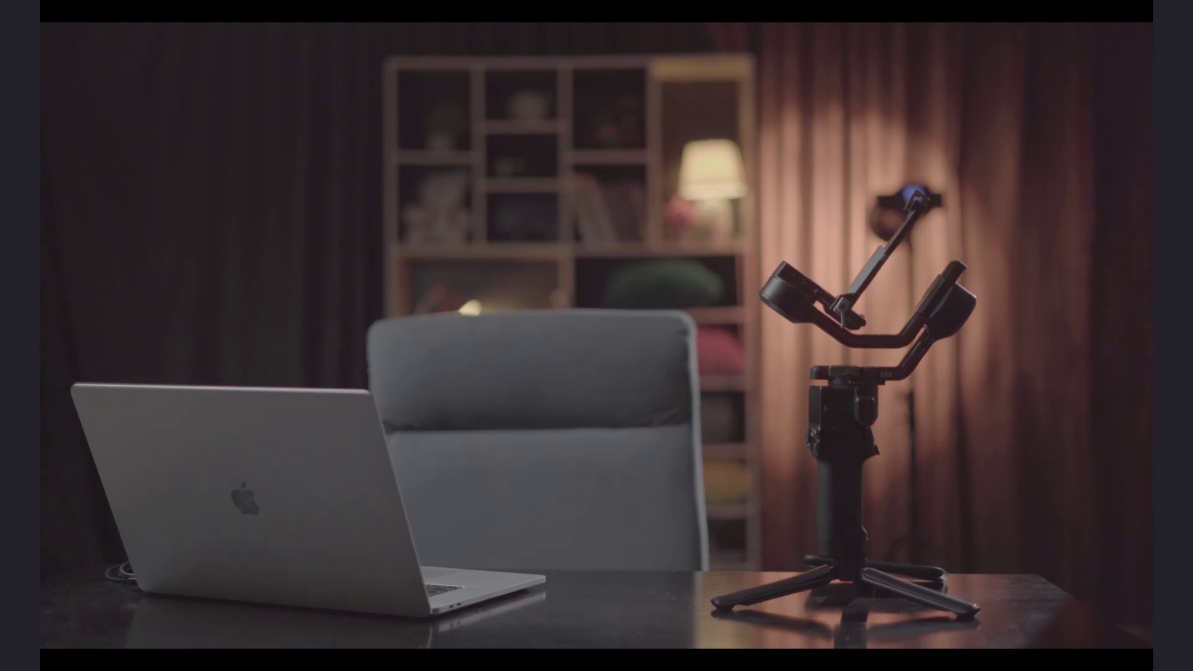
mouse_move(402, 565)
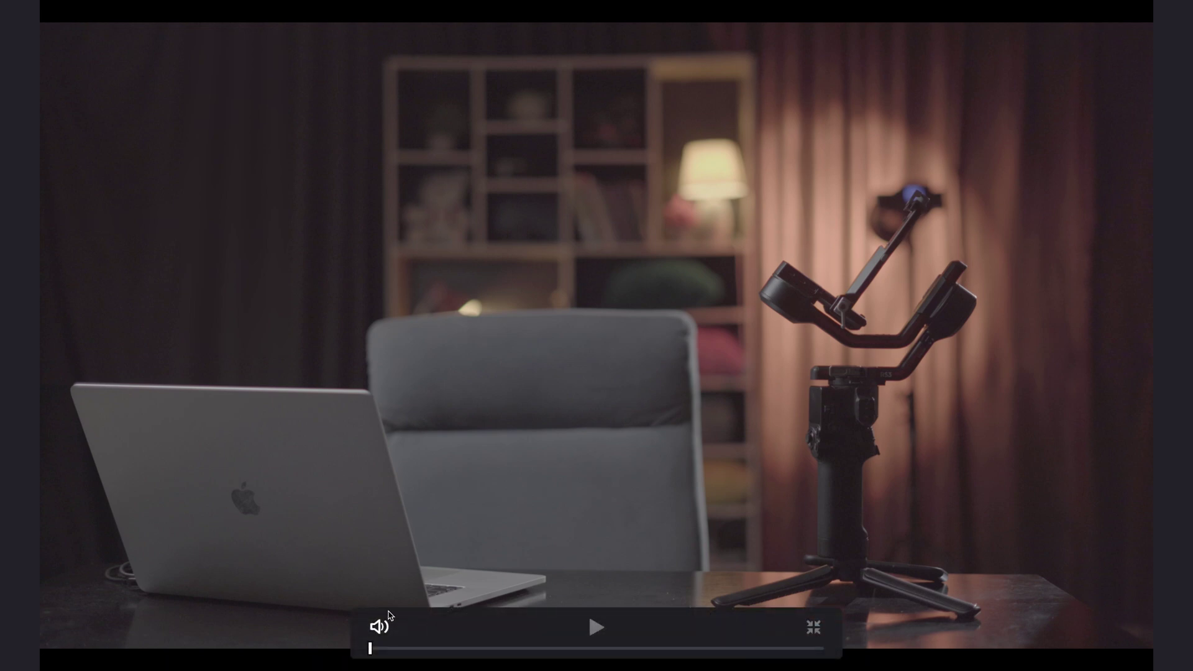
key("Escape")
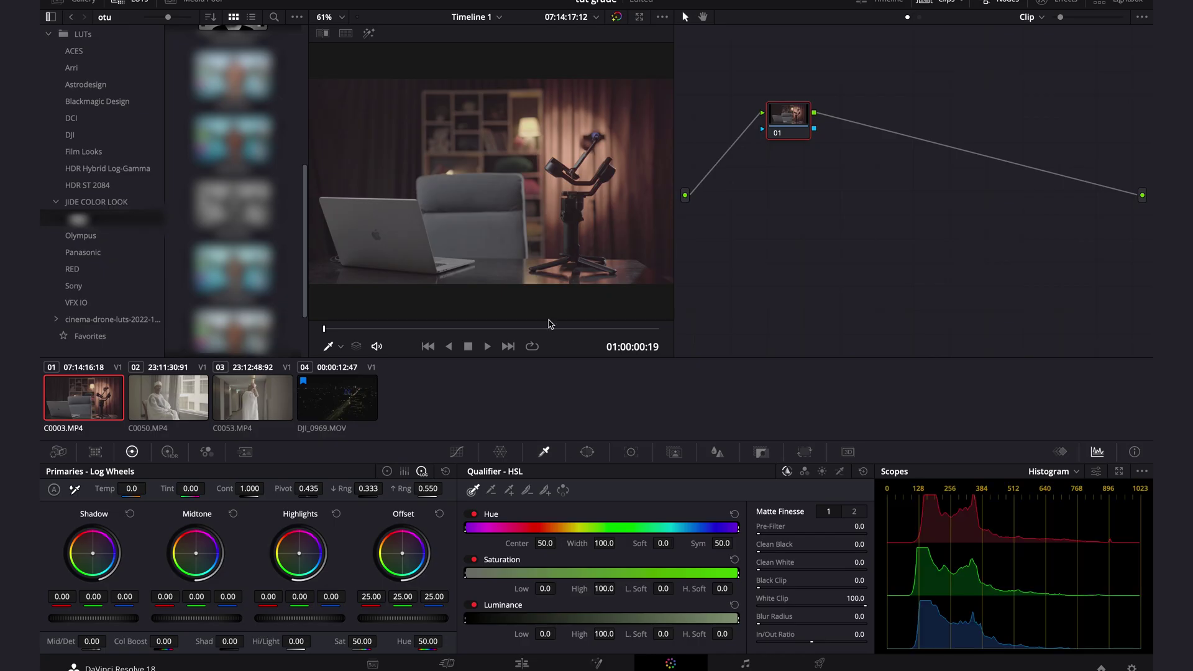
Step: Return to the DJI_0969.MOV clip at 01:06:02:06 and switch the scope to Waveform
left_click(345, 405)
left_click_drag(424, 329, 497, 330)
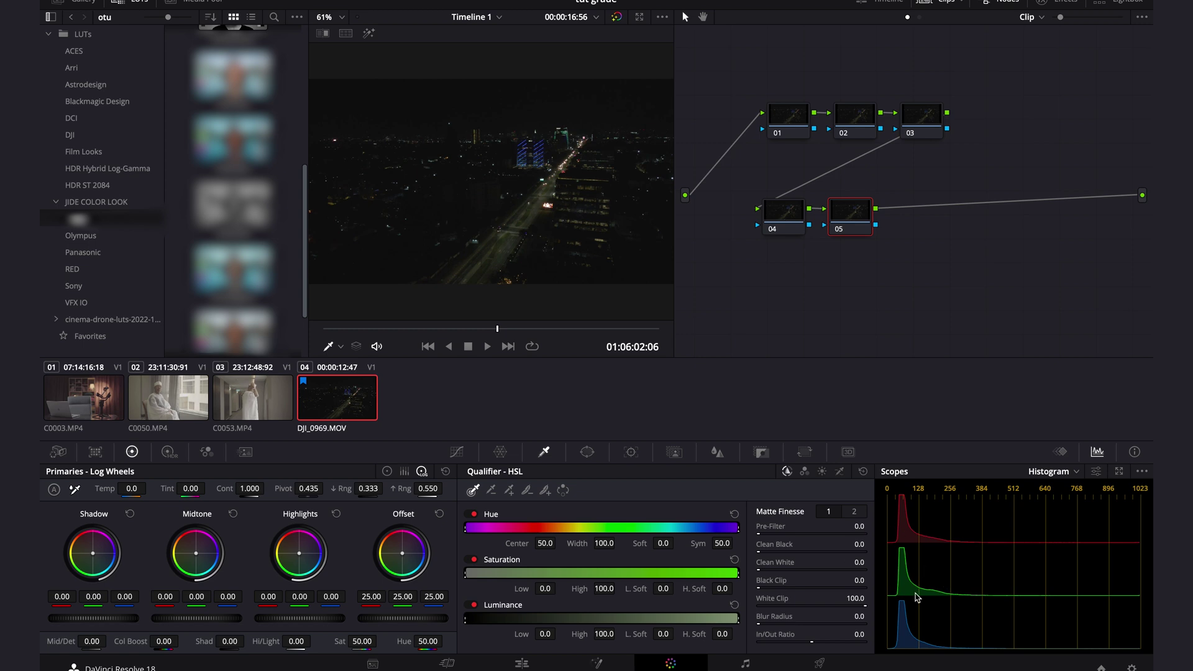
left_click(1064, 472)
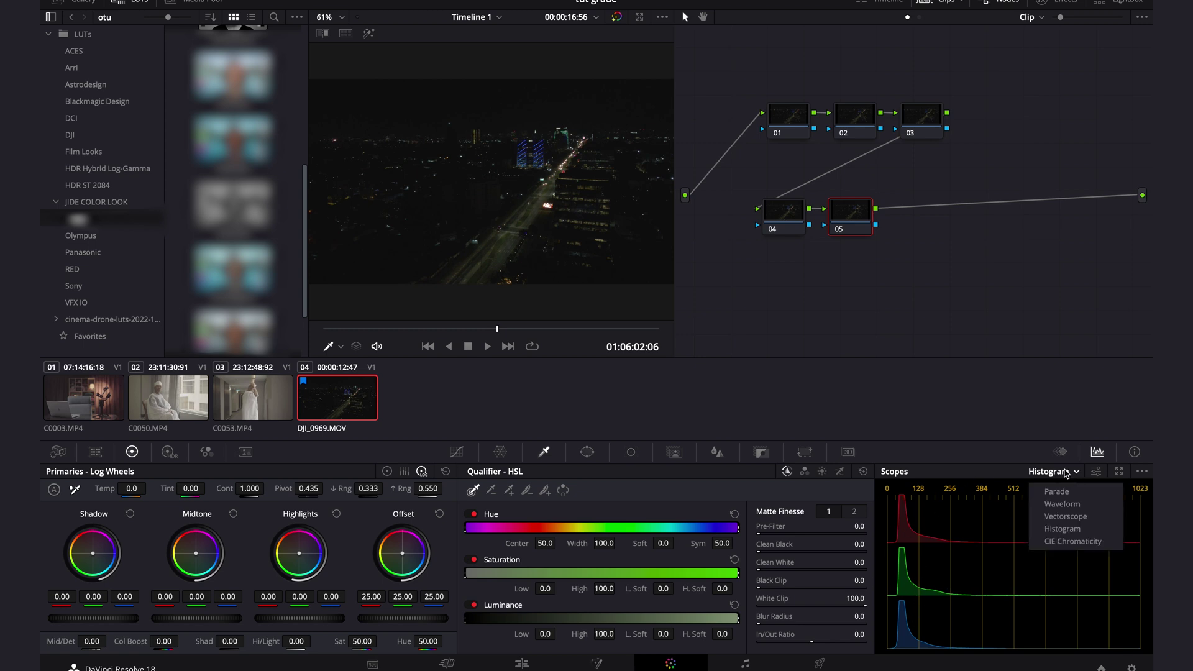
left_click(1060, 502)
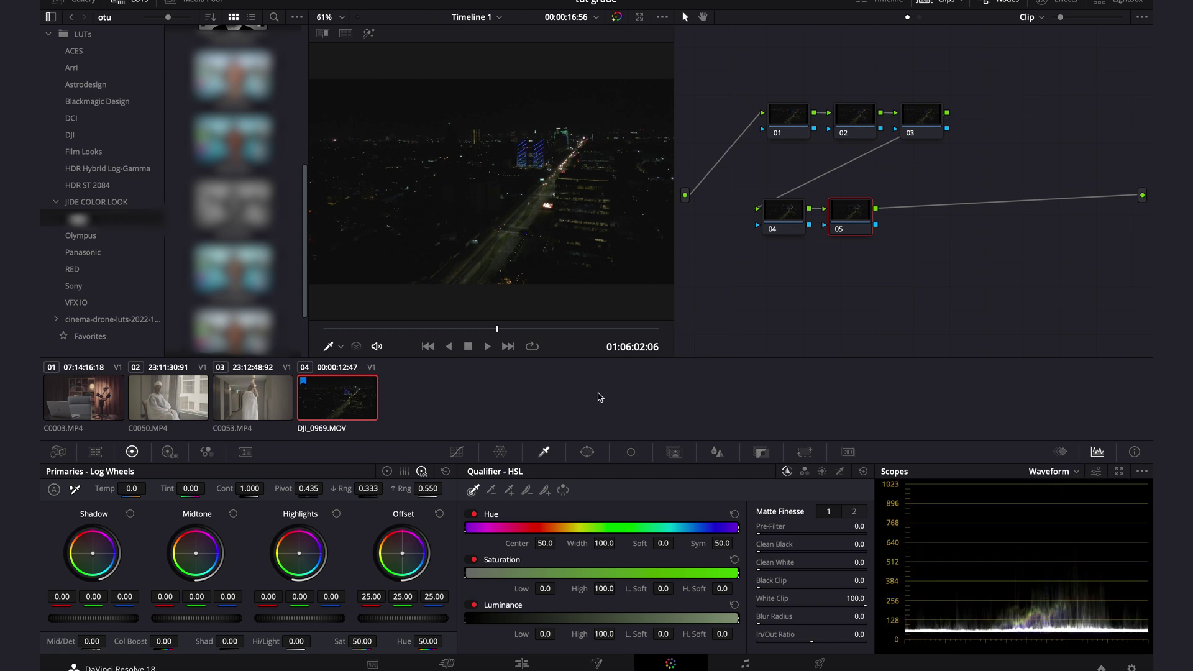
Step: Park the playhead at 01:05:59:23 and inspect the night shot's dark areas up close
mouse_move(415, 333)
left_mouse_down()
mouse_move(384, 330)
mouse_move(402, 323)
left_mouse_up()
scroll(400, 322, "up", 1)
scroll(401, 324, "up", 10)
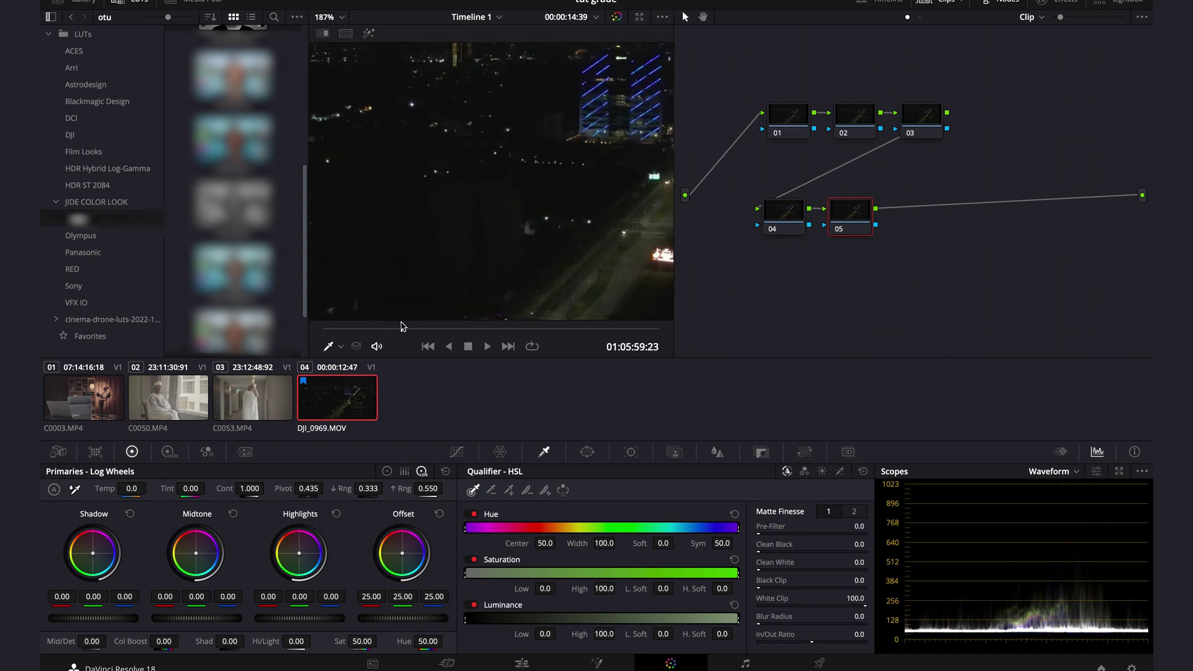
scroll(401, 325, "down", 6)
scroll(401, 324, "down", 4)
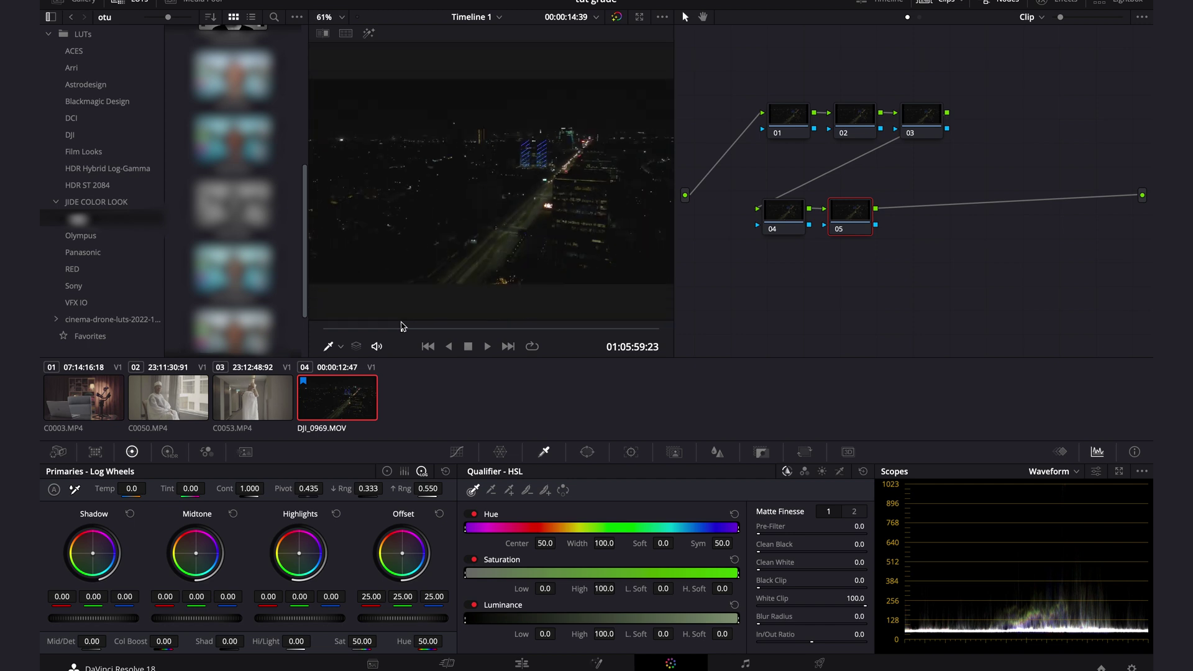
Step: Move nodes 04 and 05 lower in the graph and set node 05's temporal noise reduction to 4 frames with Better motion estimation
left_click_drag(914, 279, 787, 272)
left_click(856, 268)
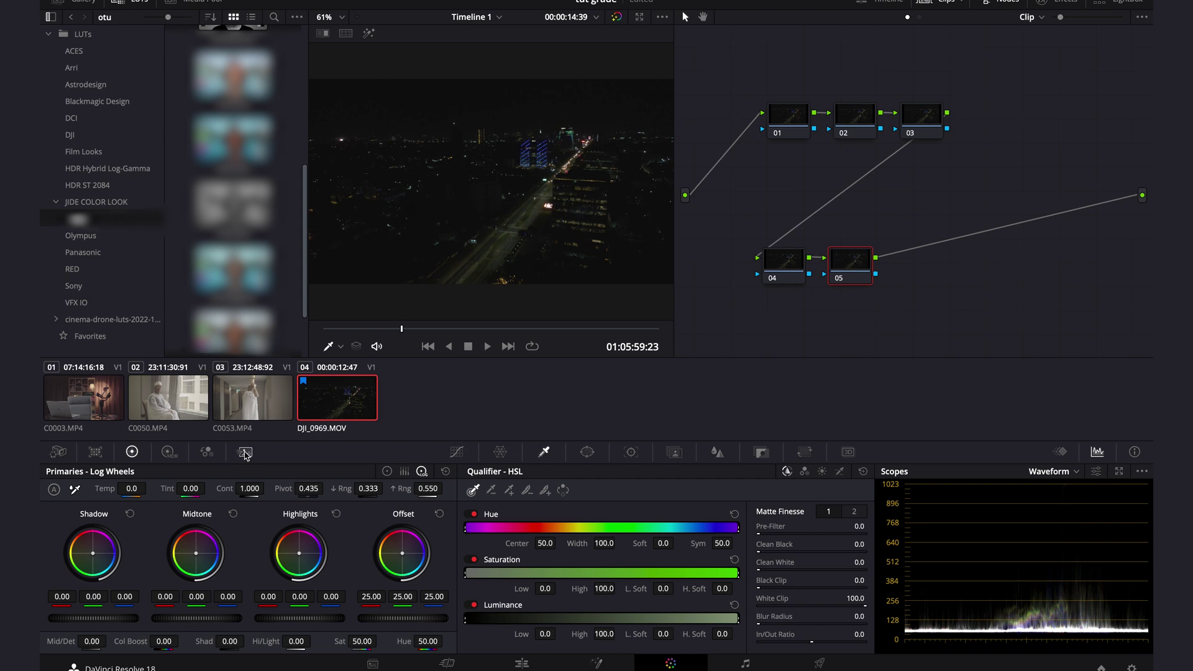
left_click(245, 452)
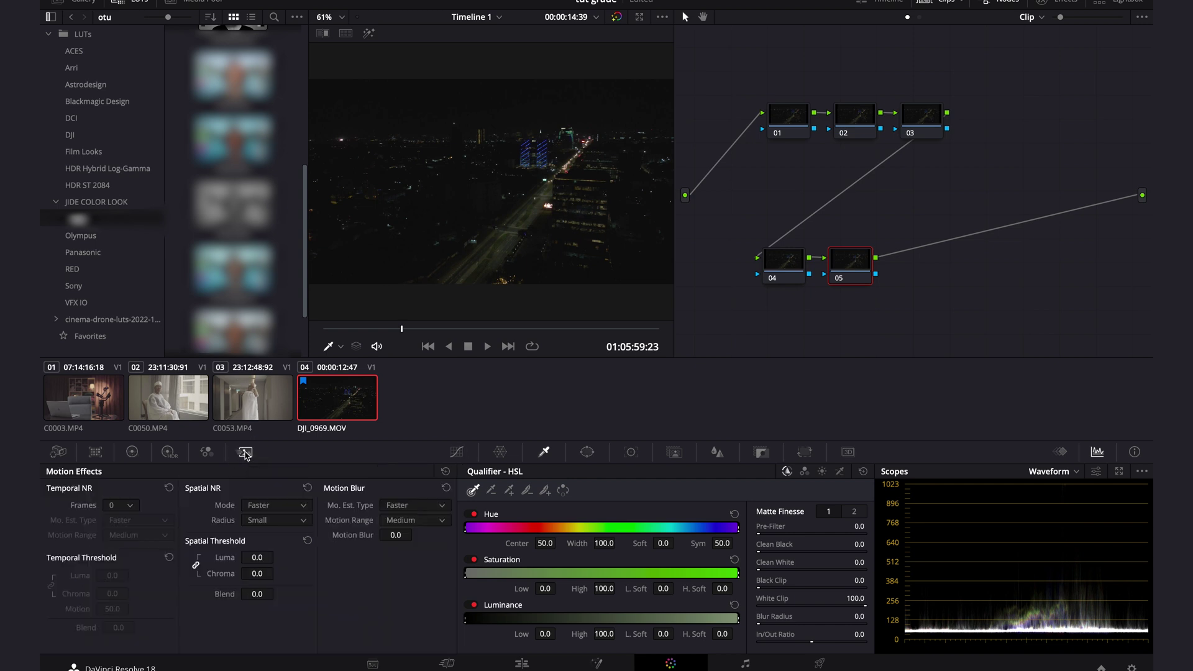
left_click(124, 506)
left_click(117, 595)
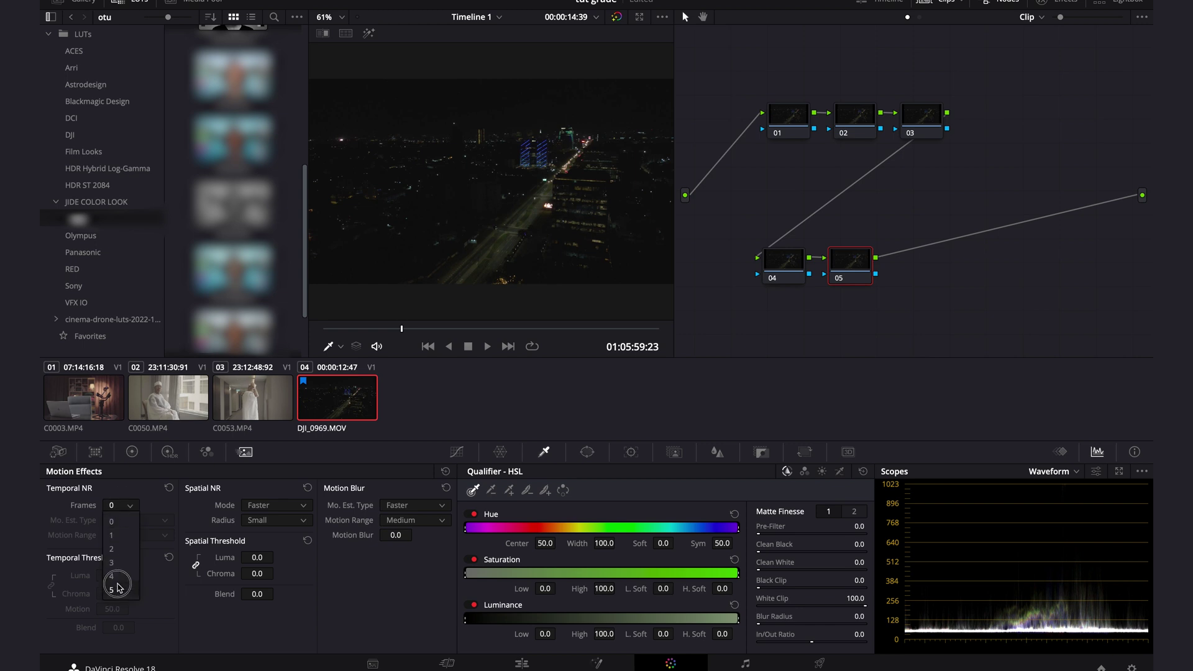
left_click(118, 577)
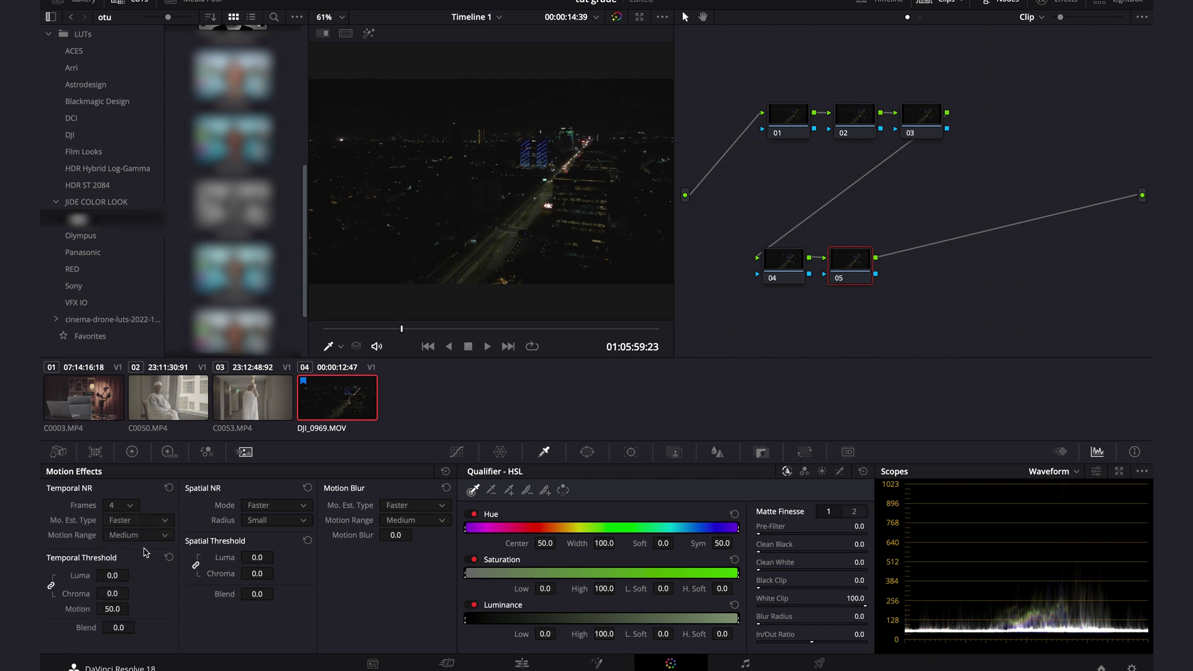
left_click(152, 522)
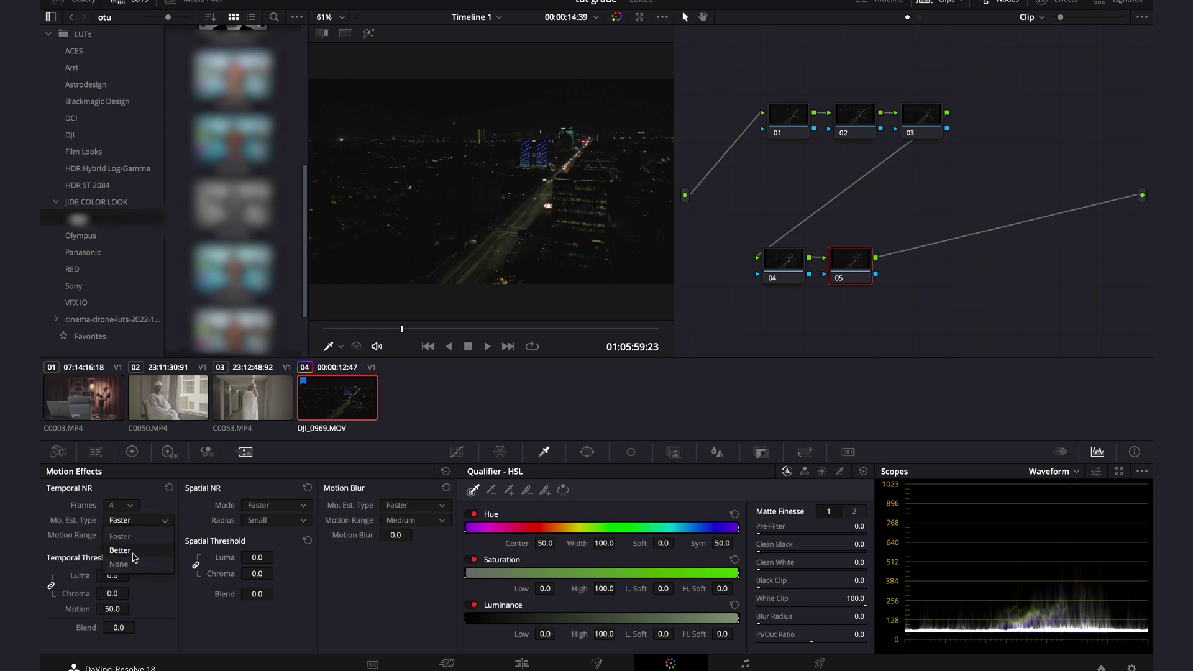
left_click(130, 555)
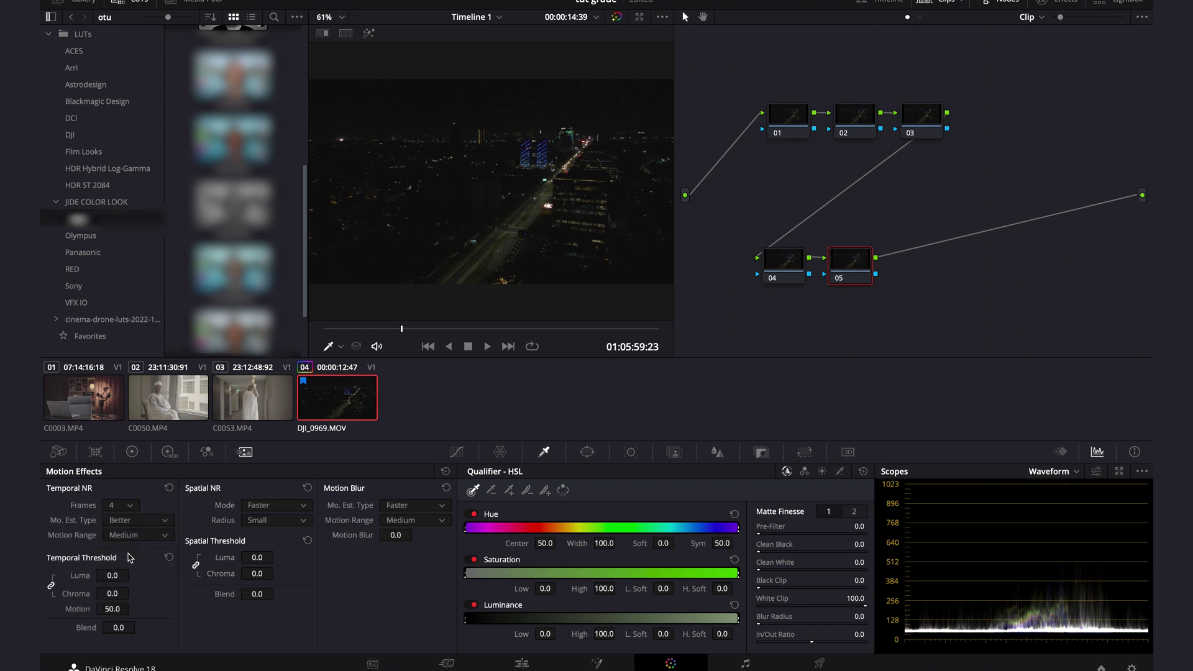
Step: Try a linked temporal luma and chroma threshold of 77.4 and inspect the dark areas up close
right_click(112, 576)
left_click(150, 575)
left_click_drag(114, 575, 357, 545)
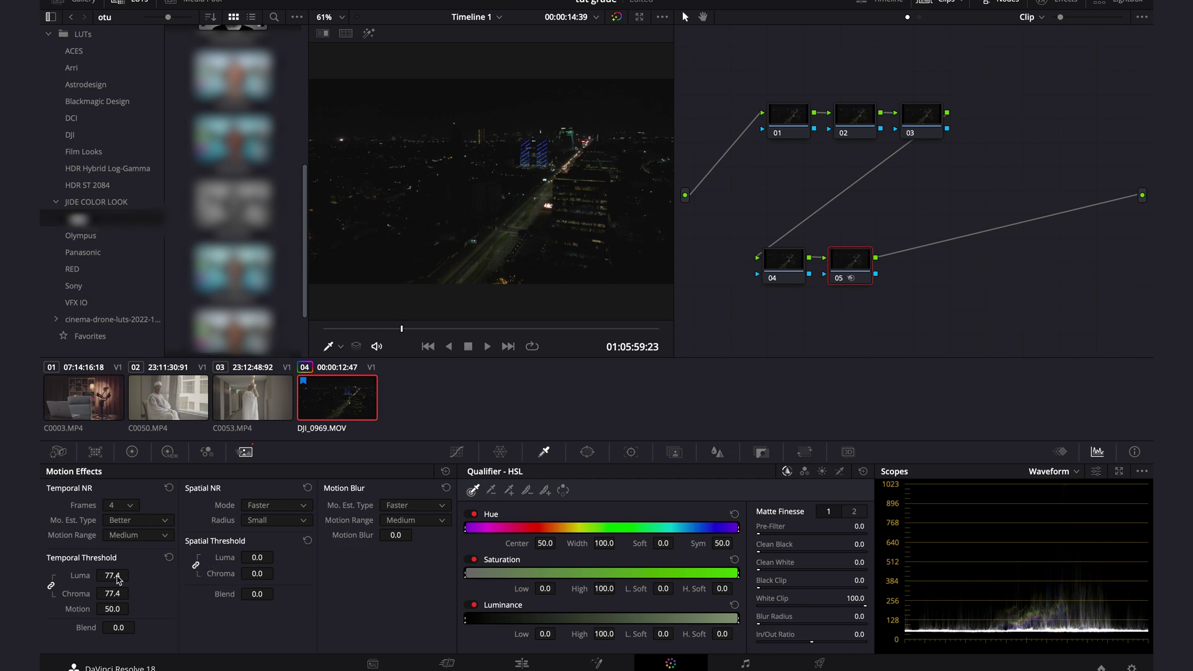
key("super+equal")
key("super+equal")
key("super+equal")
key("super+equal")
key("super+equal")
key("super+equal")
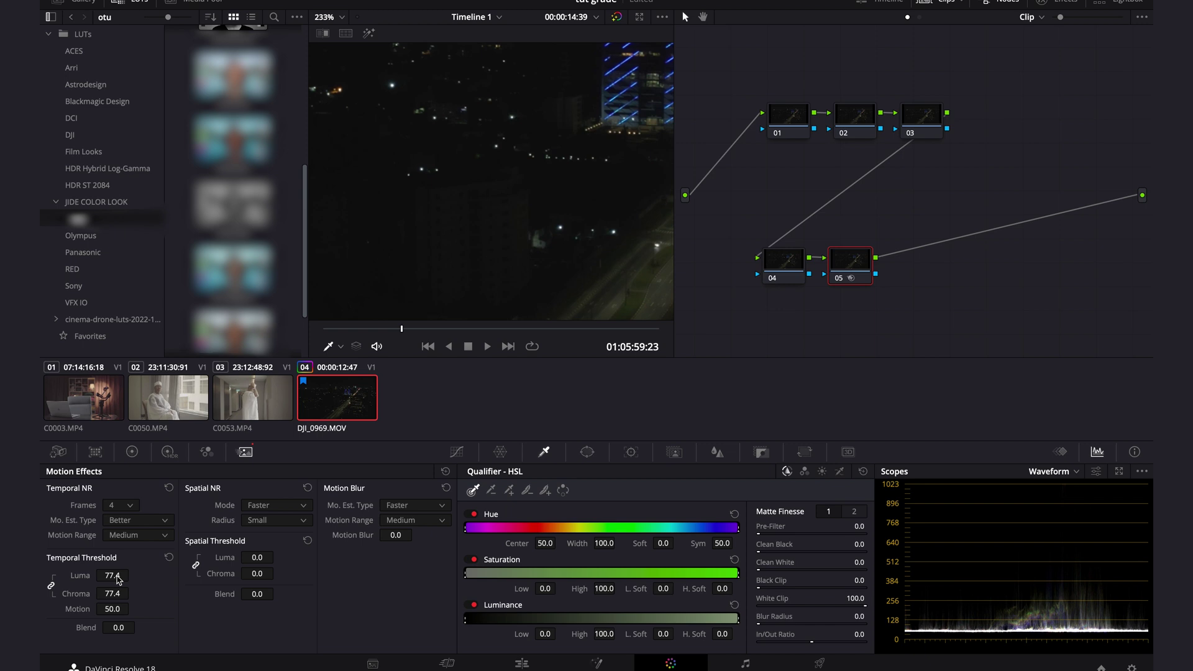
Step: Set the linked temporal luma and chroma thresholds to 22 and check the shot in full-screen view
left_click(112, 575)
type("22")
key("Return")
scroll(564, 205, "up", 1)
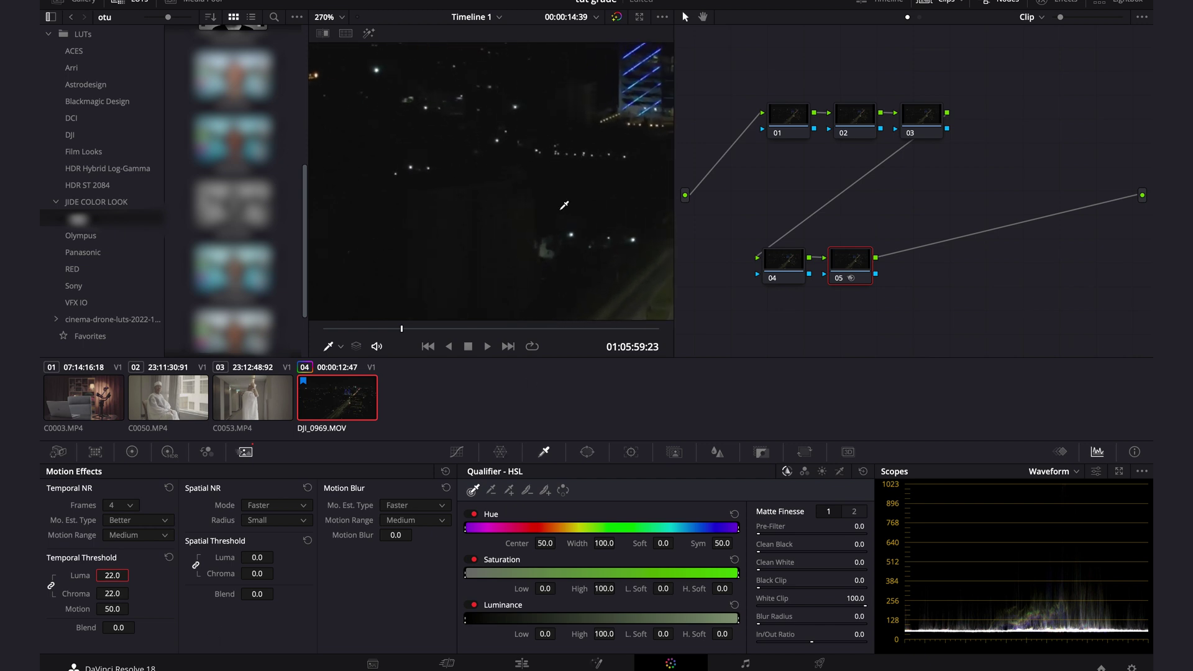
key("super+f")
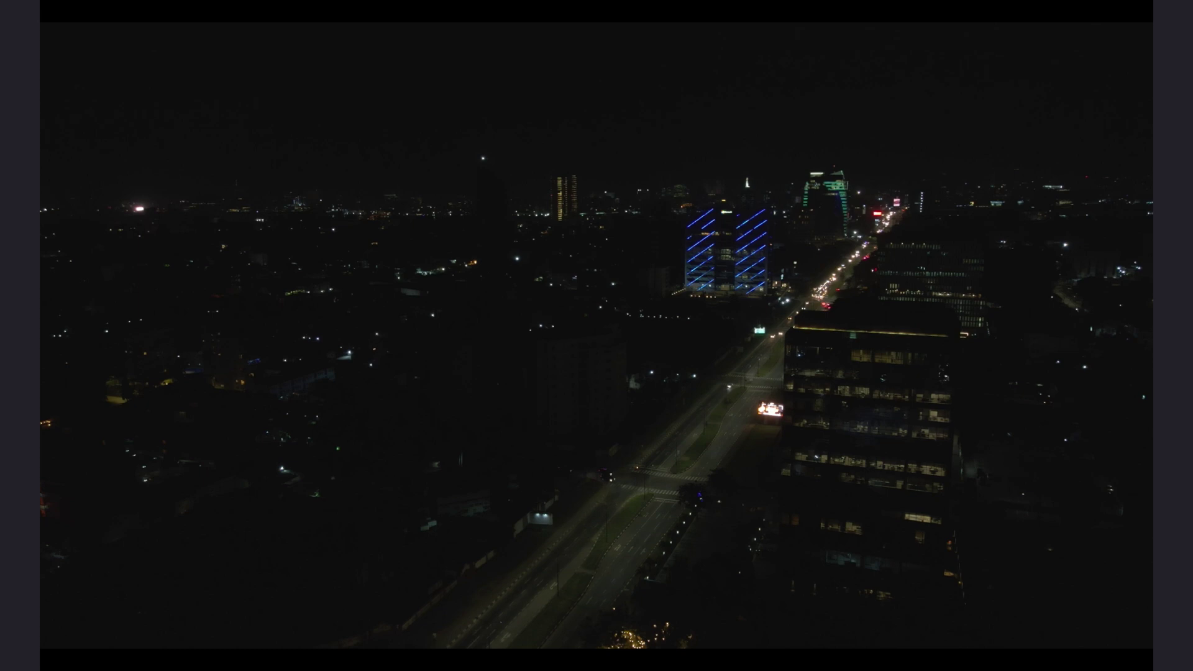
key("super+f")
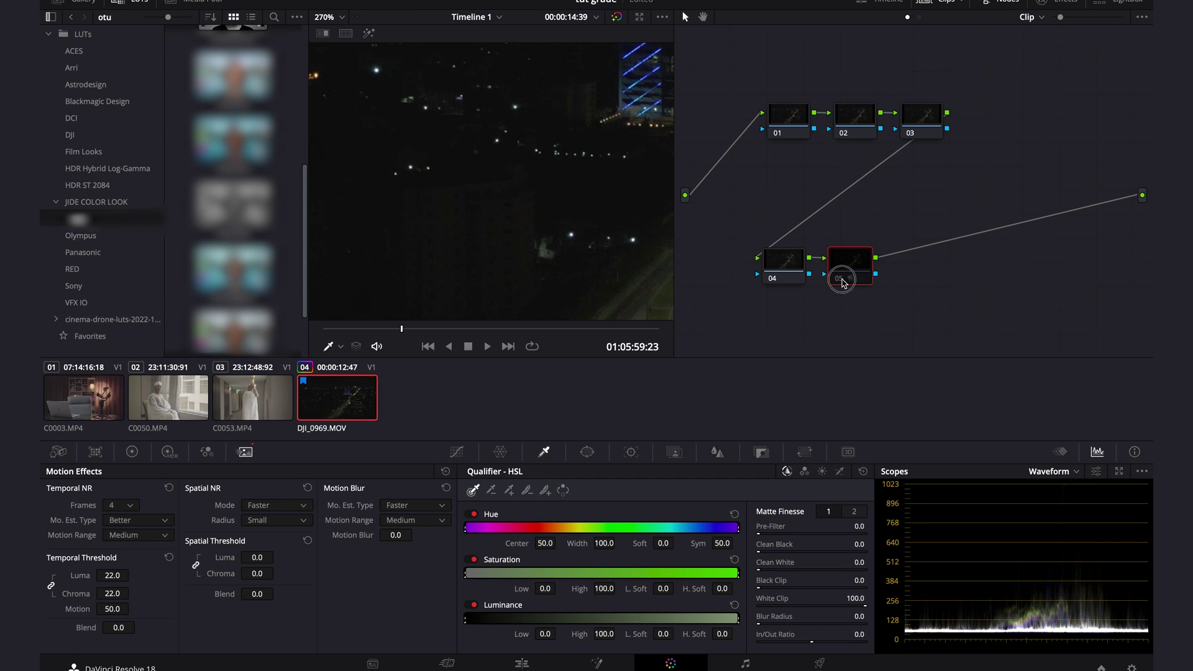
Step: Compare the shot with node 05's noise reduction disabled and enabled
left_click(839, 280)
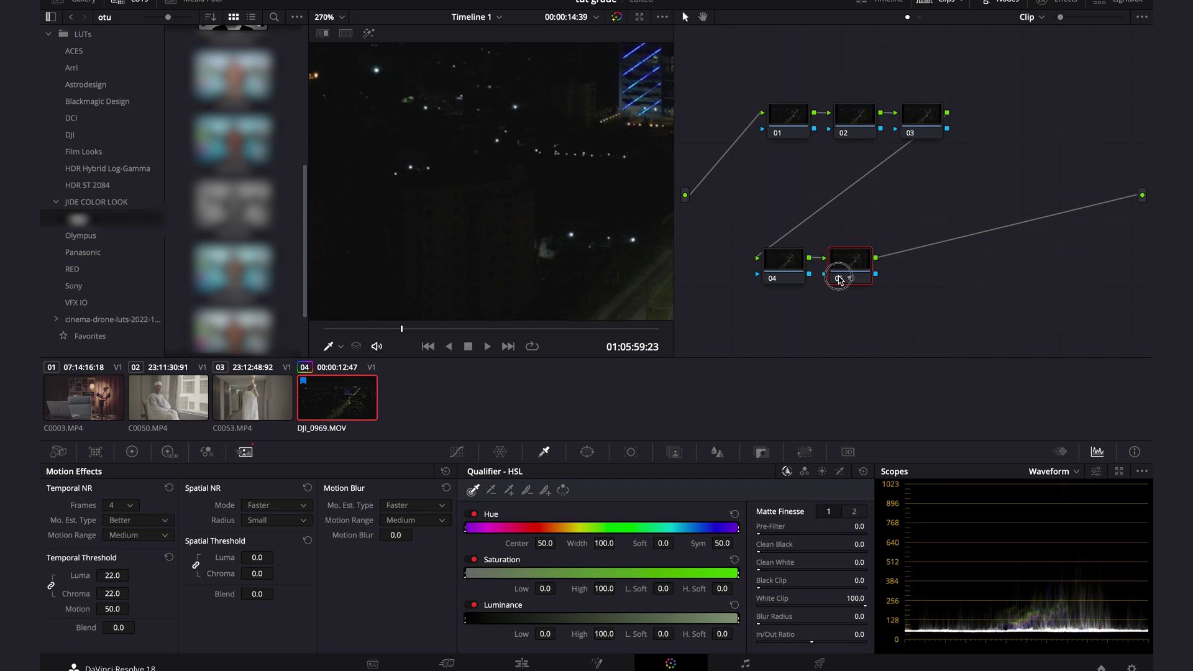
left_click(839, 280)
left_click(839, 279)
left_click(840, 279)
left_click(840, 279)
left_click(840, 279)
left_click(840, 280)
left_click(840, 280)
Step: Unlink node 05's spatial thresholds and set only the spatial chroma threshold to 8.4
left_click_drag(258, 574, 285, 574)
key("super+equal")
key("super+equal")
key("super+equal")
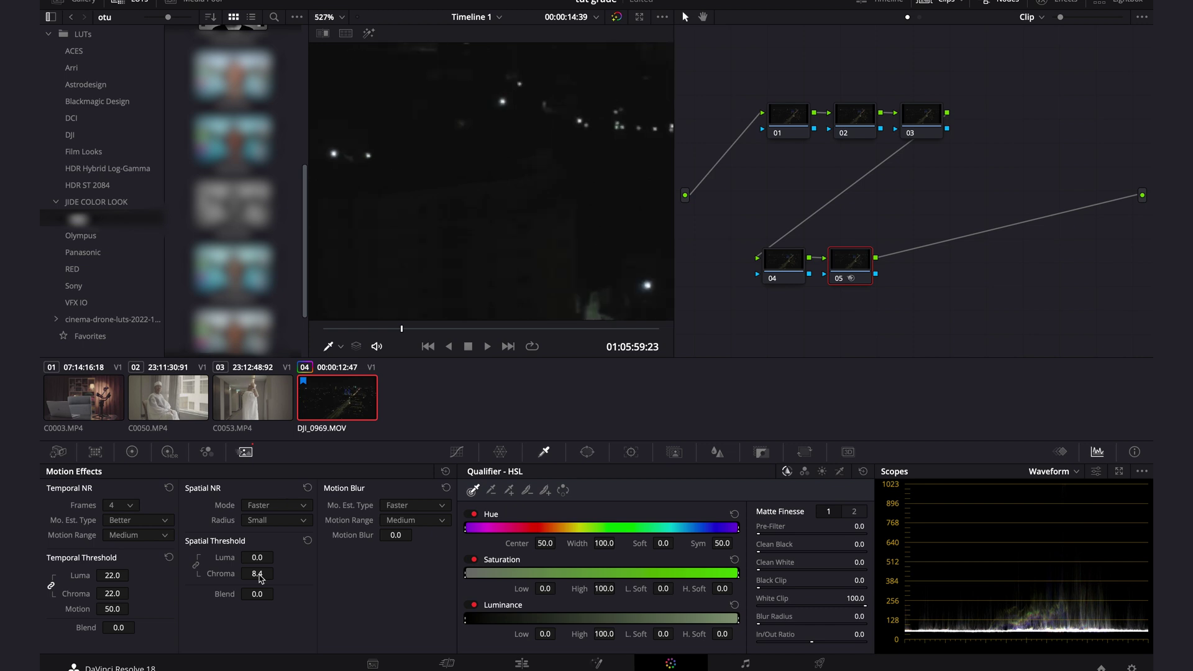
Step: Examine the denoised night shot at several magnifications for remaining noise and lost detail
key("super+minus")
key("super+minus")
key("super+minus")
key("super+minus")
key("super+minus")
key("super+minus")
key("super+minus")
key("super+minus")
key("super+equal")
key("super+equal")
key("super+equal")
key("super+equal")
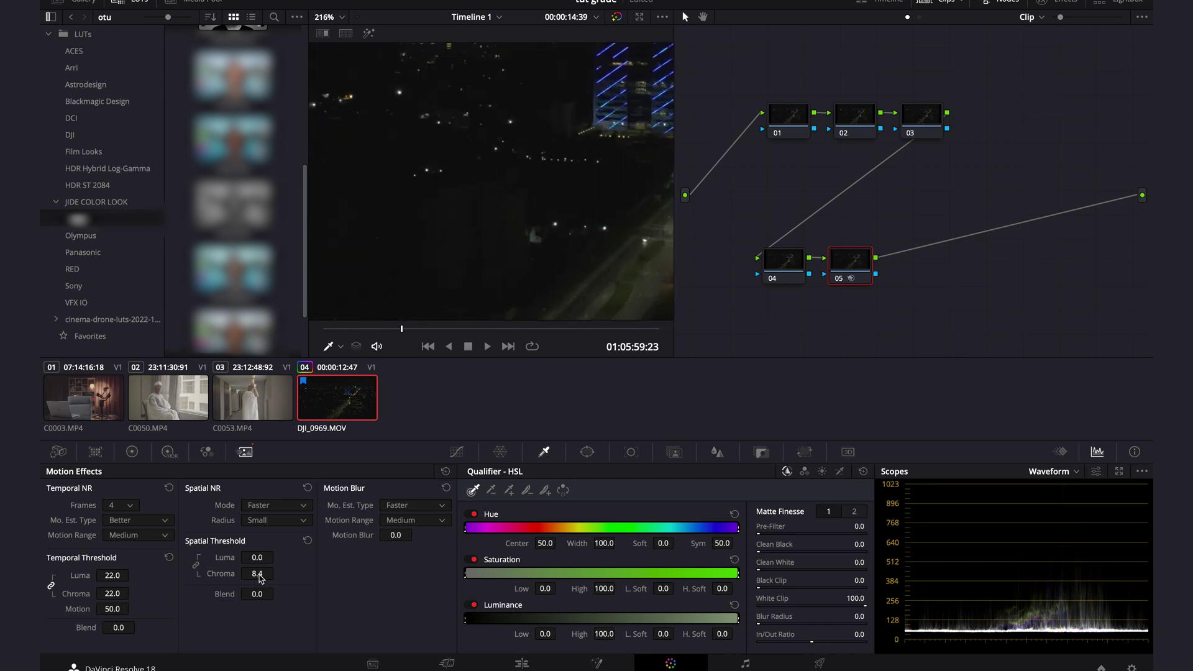
scroll(607, 236, "down", 5)
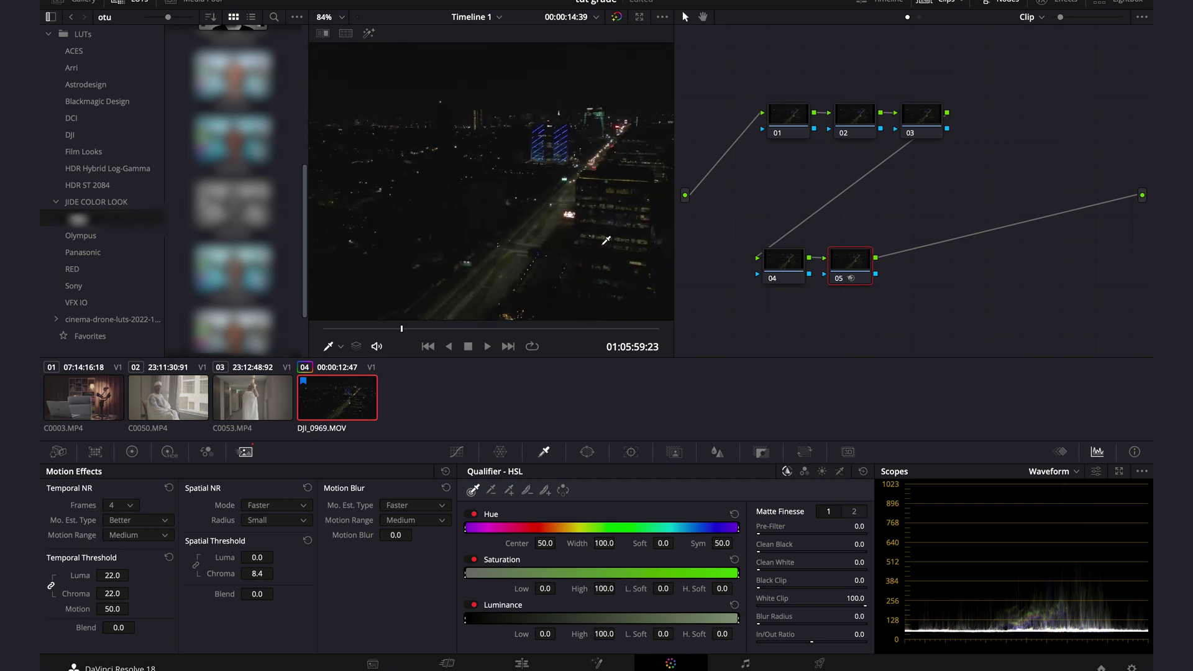
scroll(606, 240, "up", 4)
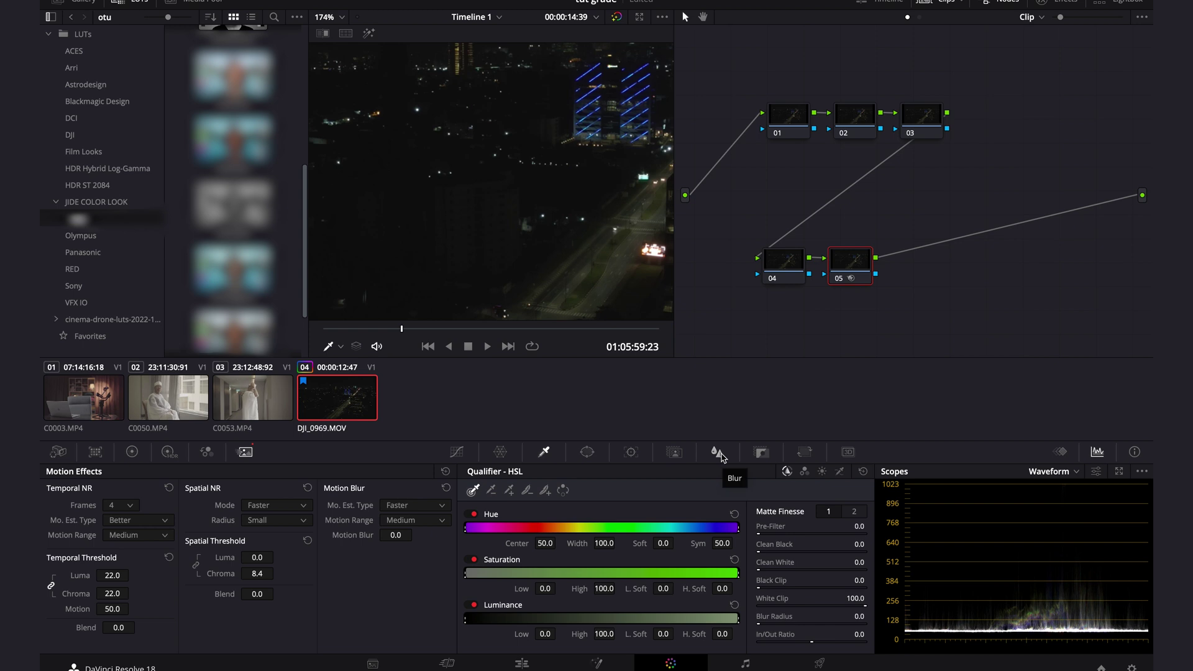
Step: Show the Blur controls and add a serial node after the noise reduction node 05
left_click(719, 454)
left_click_drag(569, 551, 569, 550)
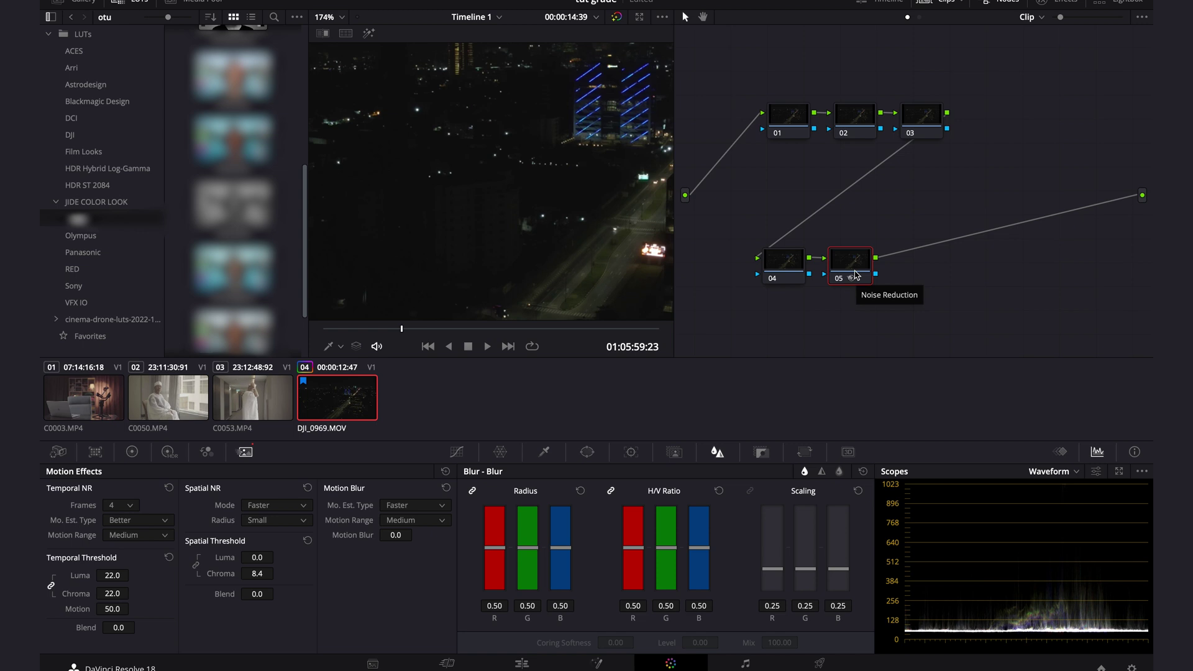
key("alt+s")
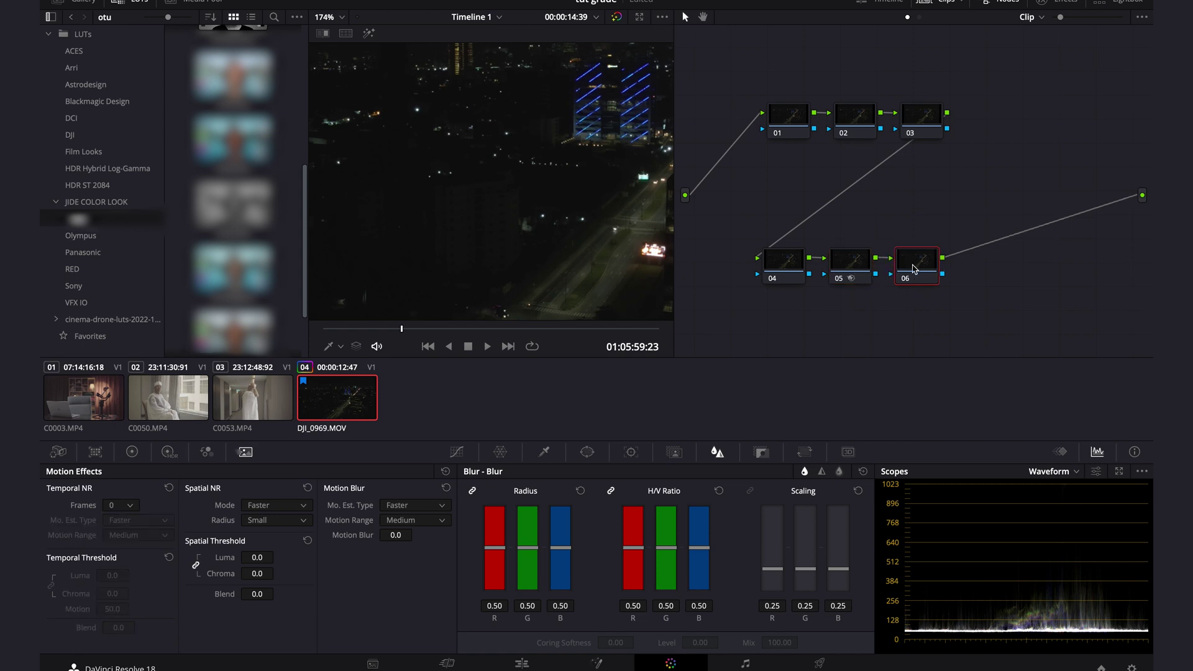
Step: Label node 05 as DENOISER
right_click(840, 266)
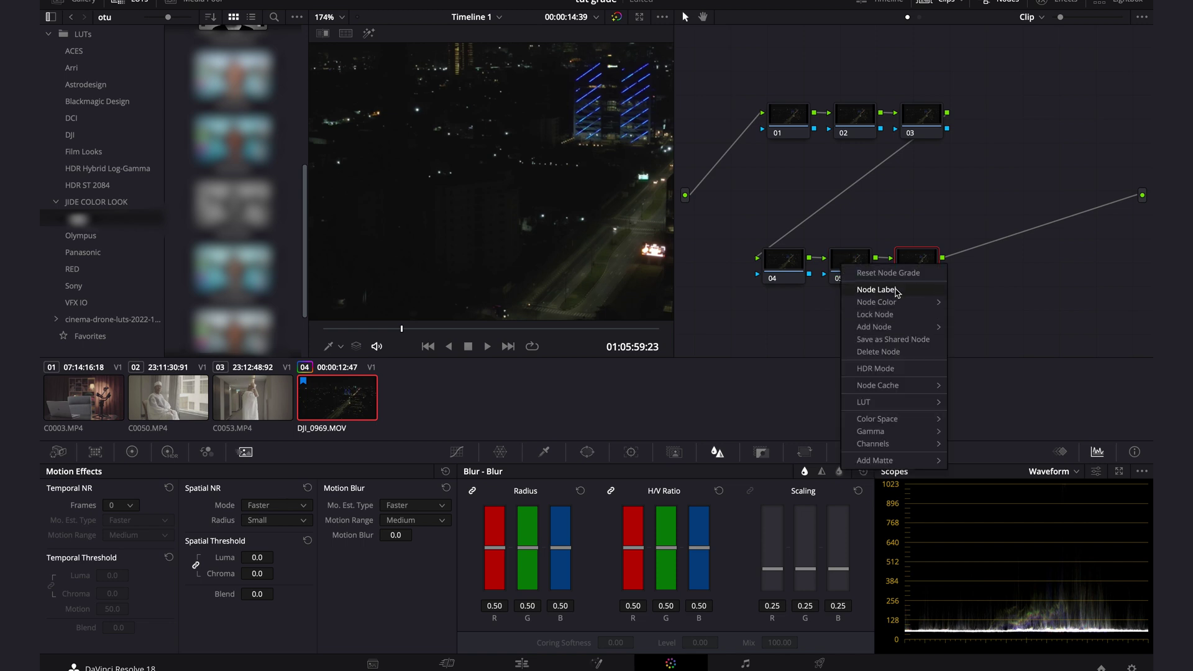
left_click(895, 290)
type("denoiser")
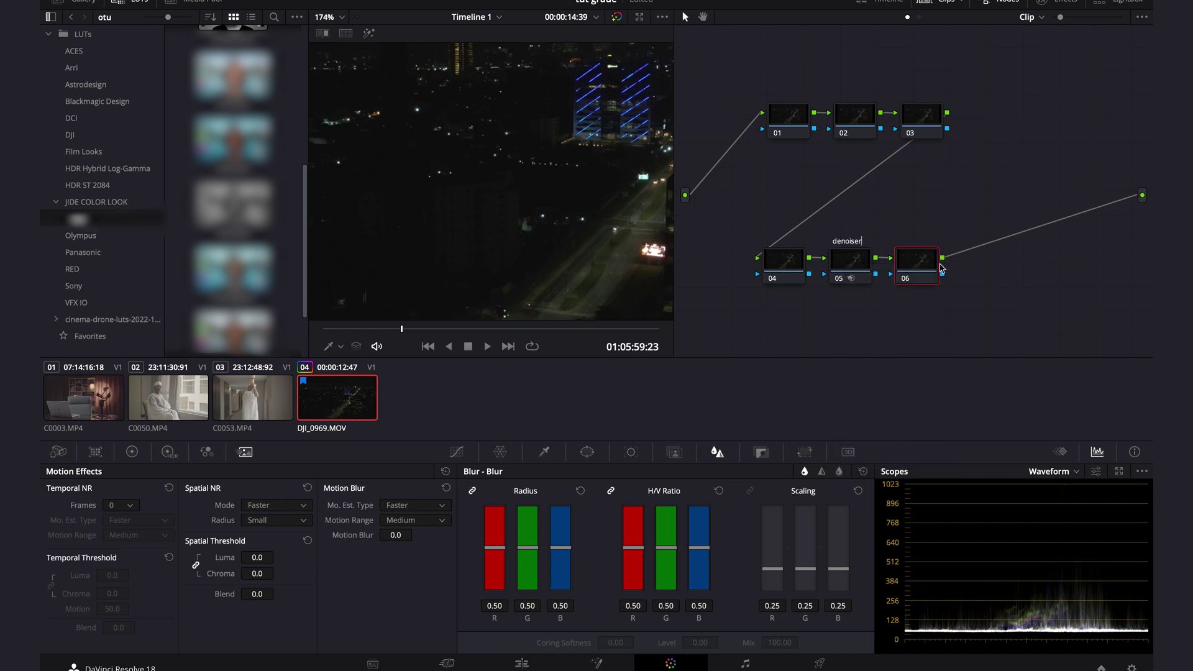
key("BackSpace")
key("BackSpace")
key("BackSpace")
key("BackSpace")
key("BackSpace")
key("BackSpace")
type("DENOISER")
key("Return")
Step: Label node 06 as SHARPNESS
right_click(922, 262)
left_click(982, 287)
type("SHARPN")
key("Return")
Step: Sharpen the shot with node 06 by lowering its linked blur radius to 0.21, comparing the image with the node disabled and enabled
left_click_drag(558, 548, 560, 553)
scroll(542, 271, "down", 1)
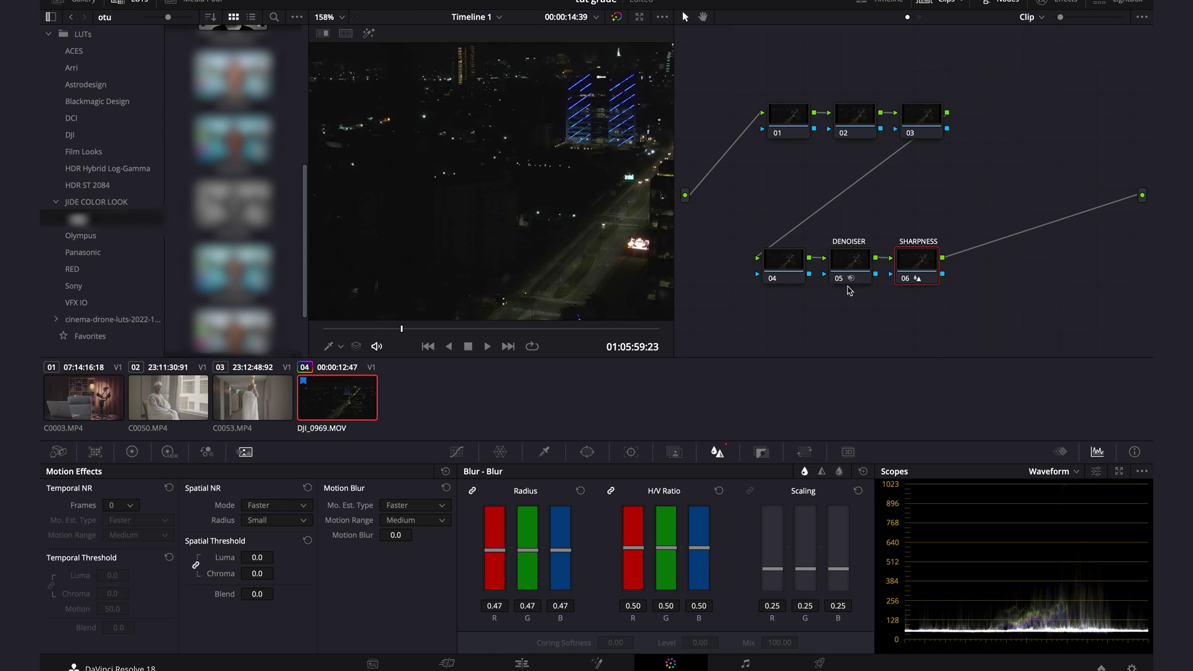
left_click(906, 280)
left_click(905, 281)
left_click(907, 281)
left_click(908, 281)
left_click_drag(561, 552, 566, 580)
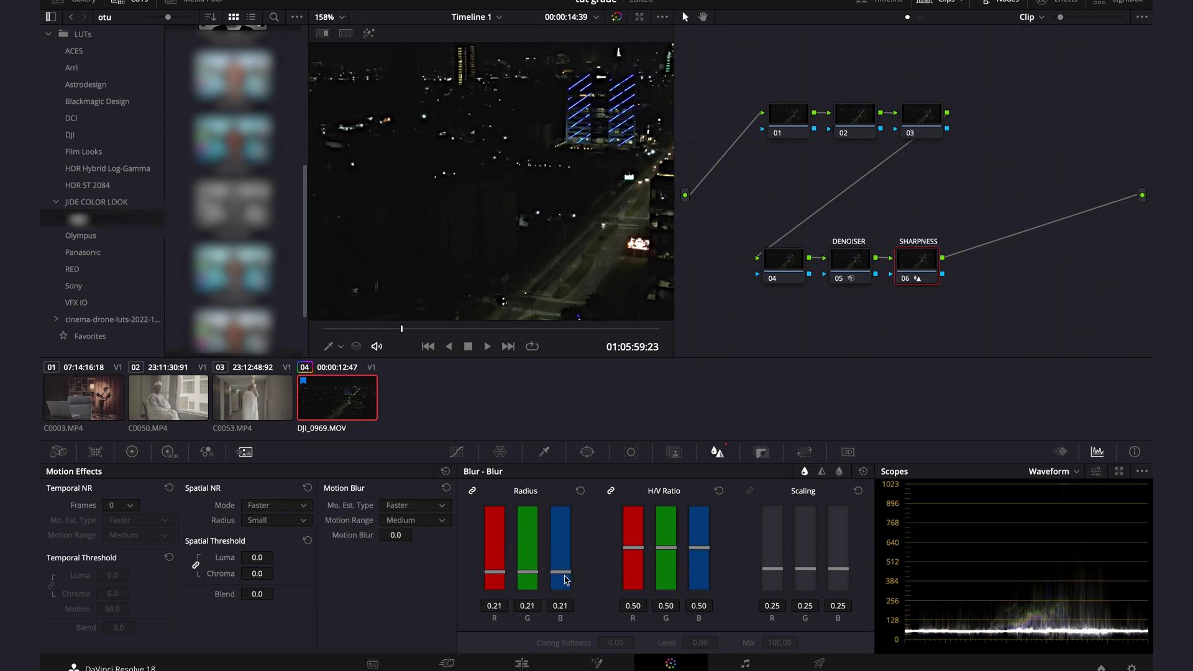
Step: Raise the linked blur radius of node 06 to 0.47 to soften the sharpening of the night shot
scroll(475, 312, "up", 1)
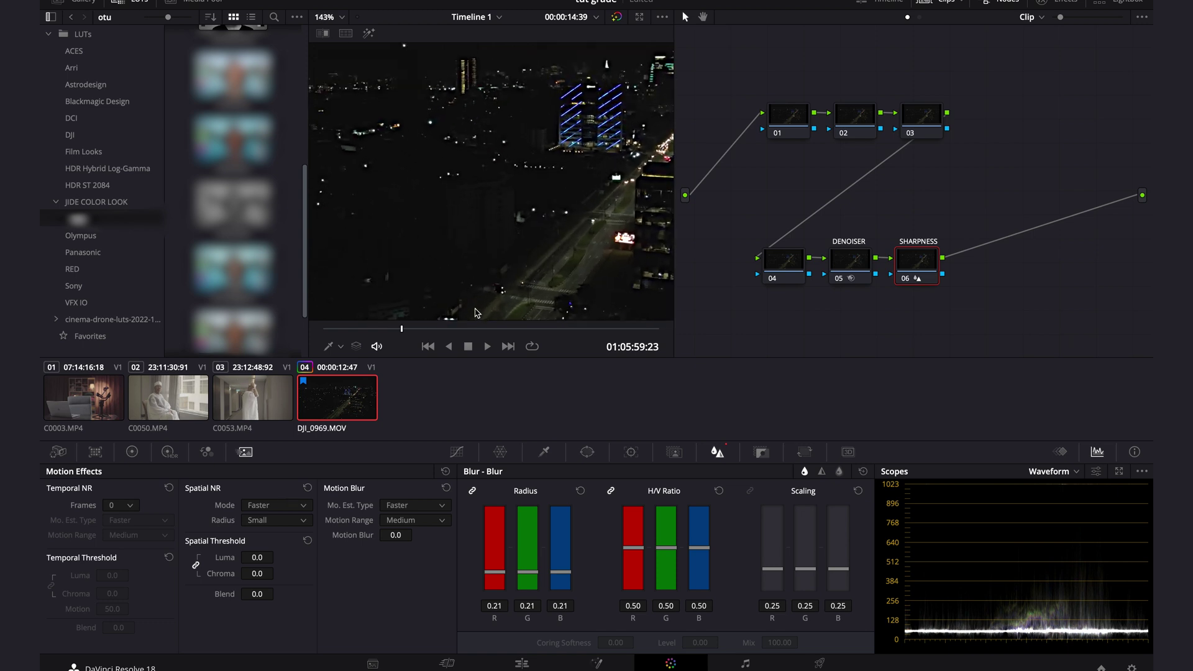
scroll(476, 312, "down", 8)
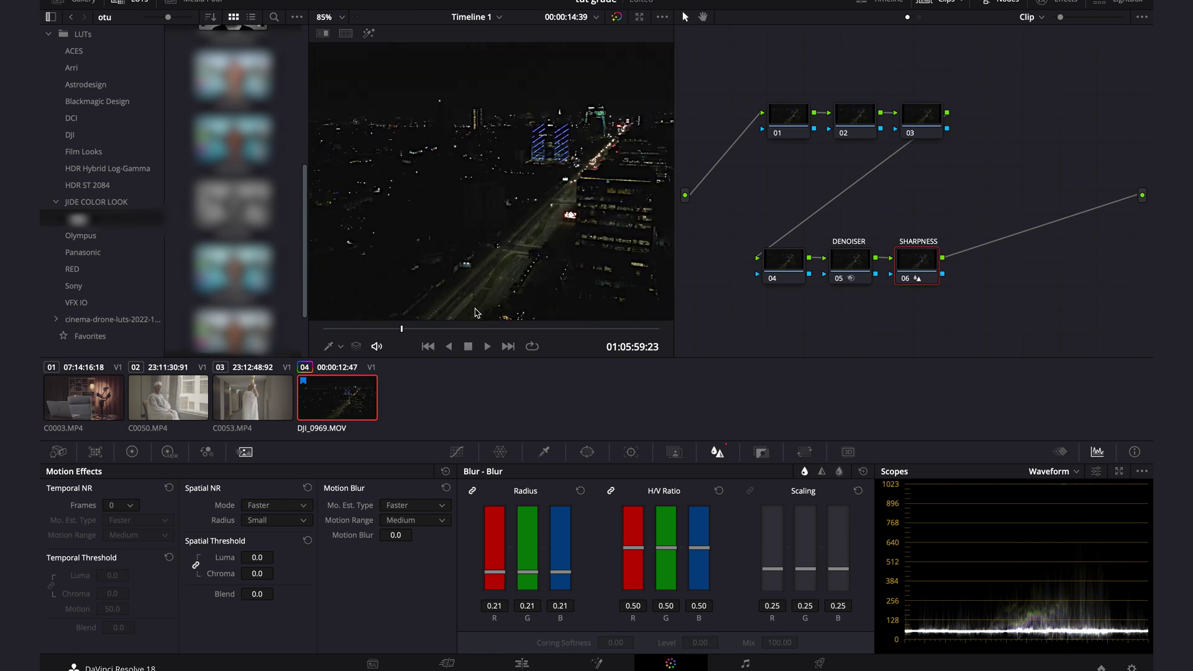
scroll(476, 313, "up", 5)
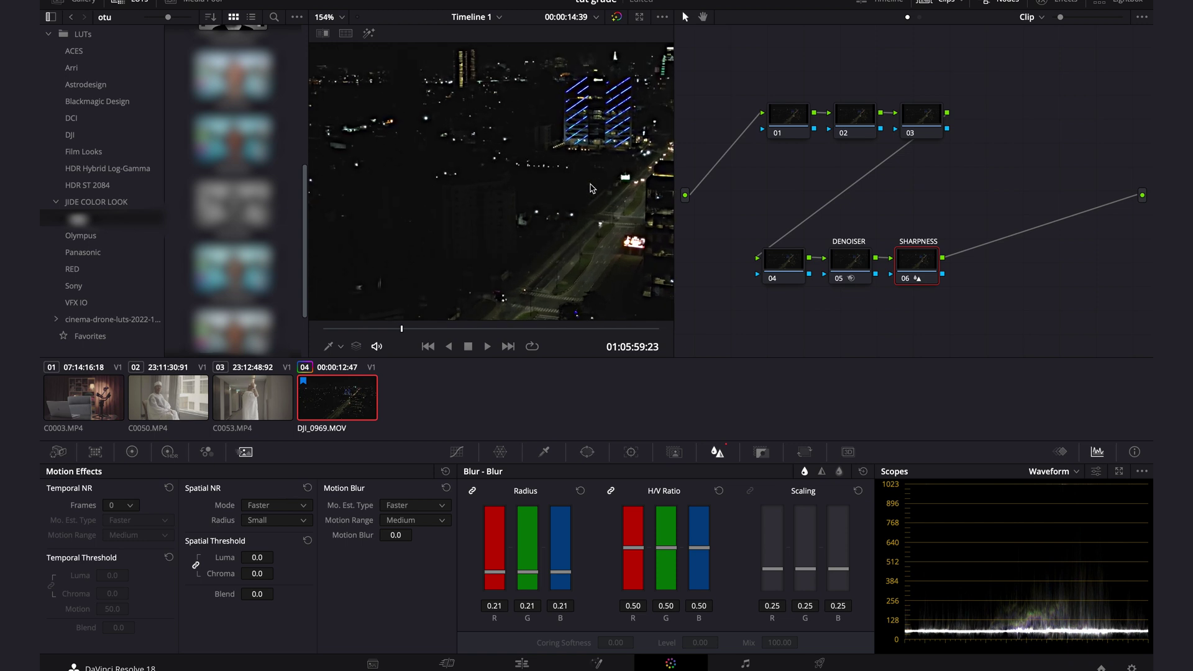
mouse_move(560, 572)
left_mouse_down()
mouse_move(562, 549)
mouse_move(570, 555)
left_mouse_up()
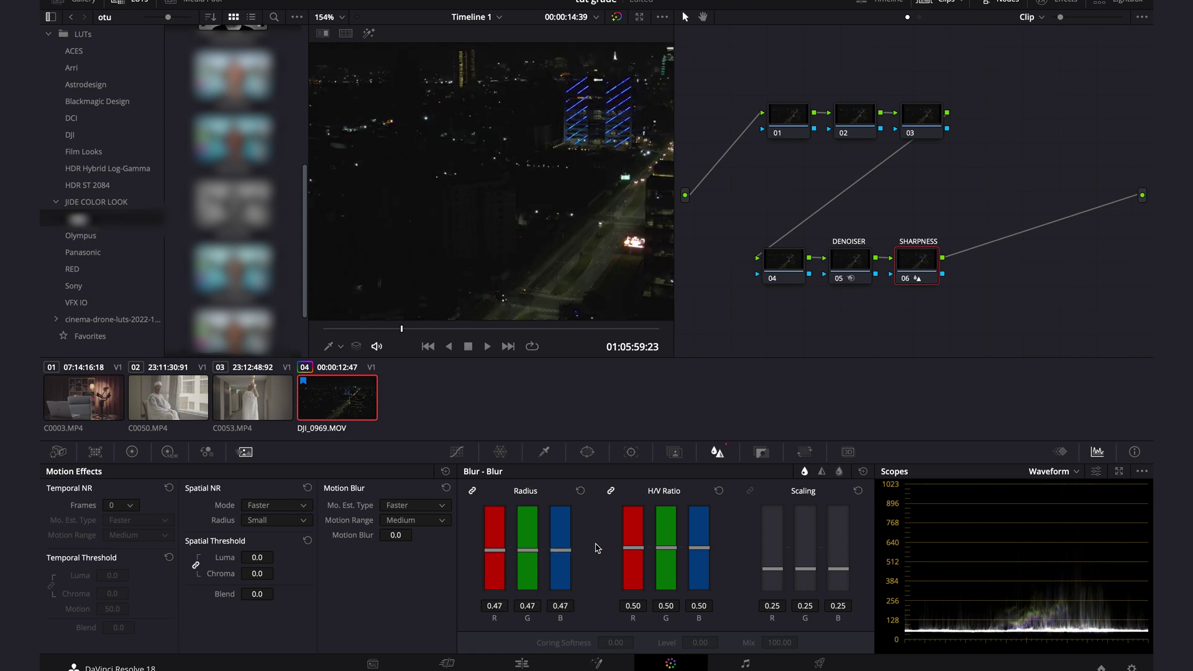
scroll(467, 164, "up", 1)
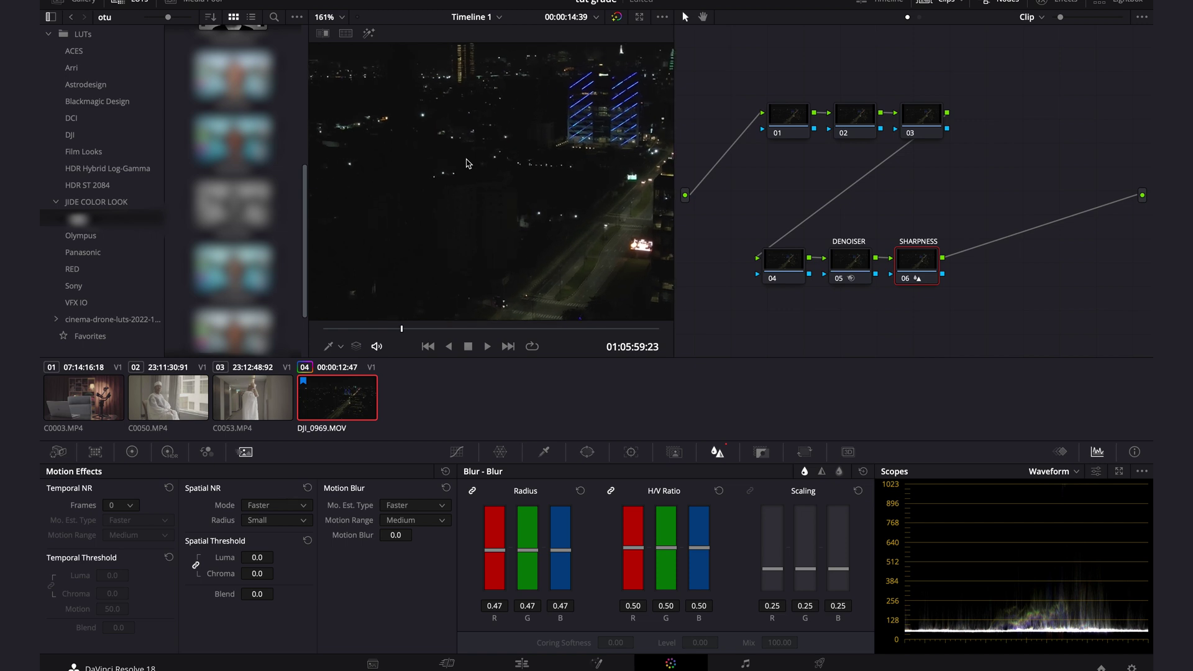
scroll(468, 164, "down", 5)
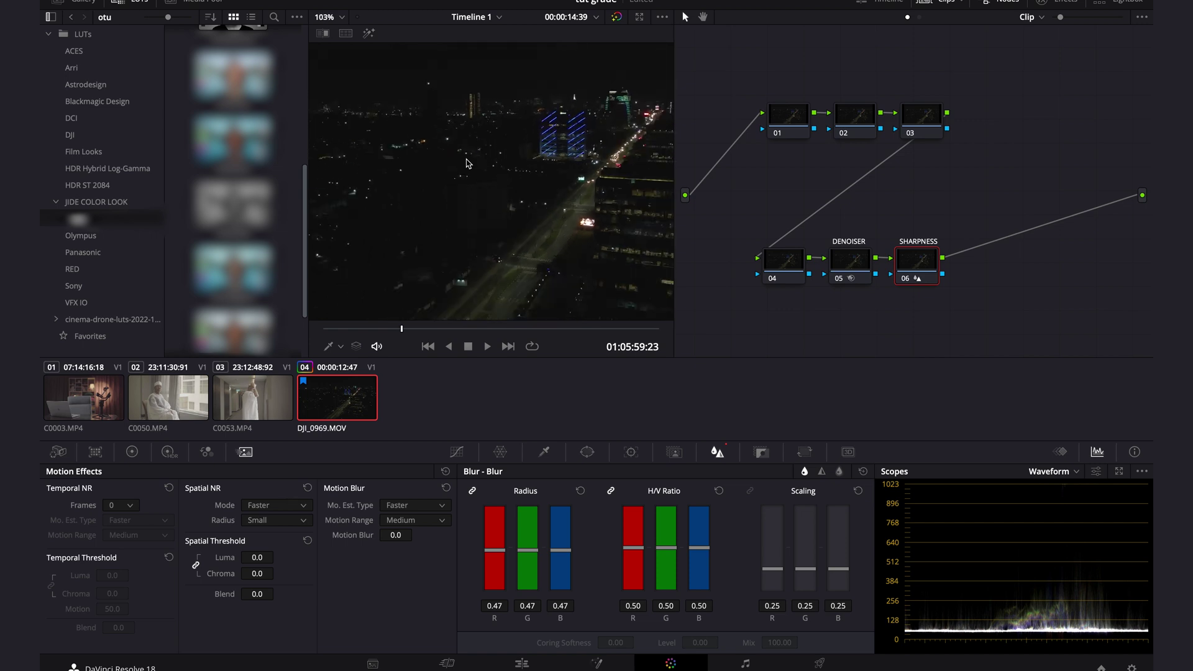
Step: Select nodes 05 and 06 and compare the shot with the whole grade bypassed and active
left_click_drag(927, 312, 852, 263)
left_click(617, 18)
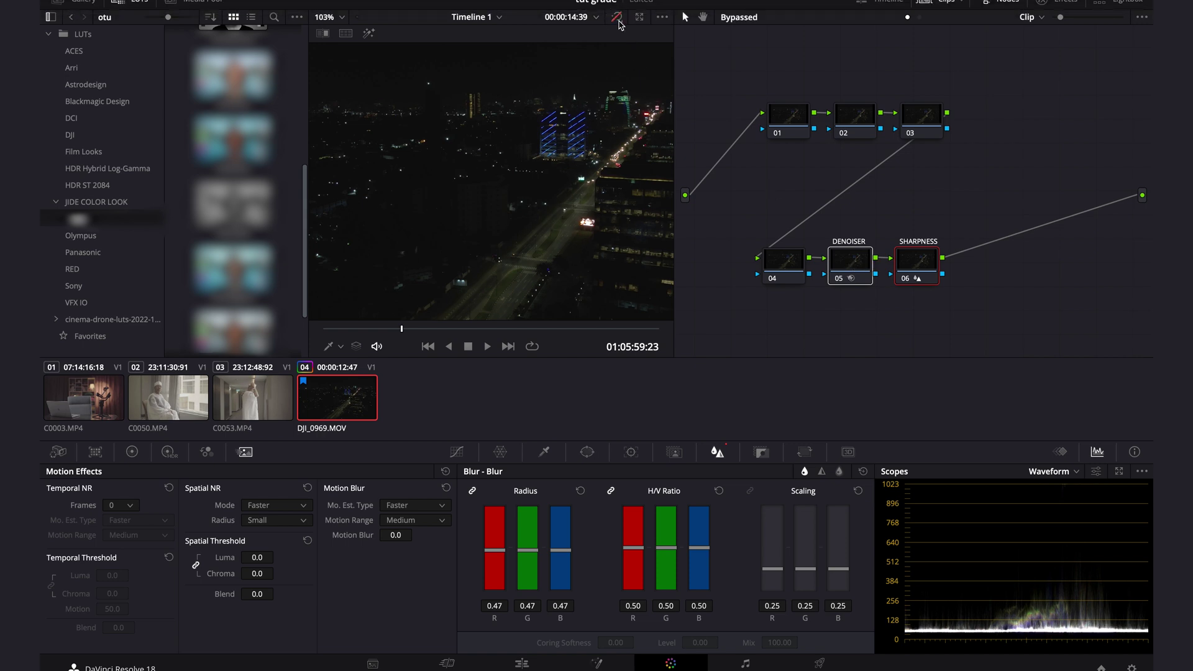
left_click(618, 19)
left_click(618, 20)
left_click(619, 19)
left_click(618, 19)
left_click(619, 20)
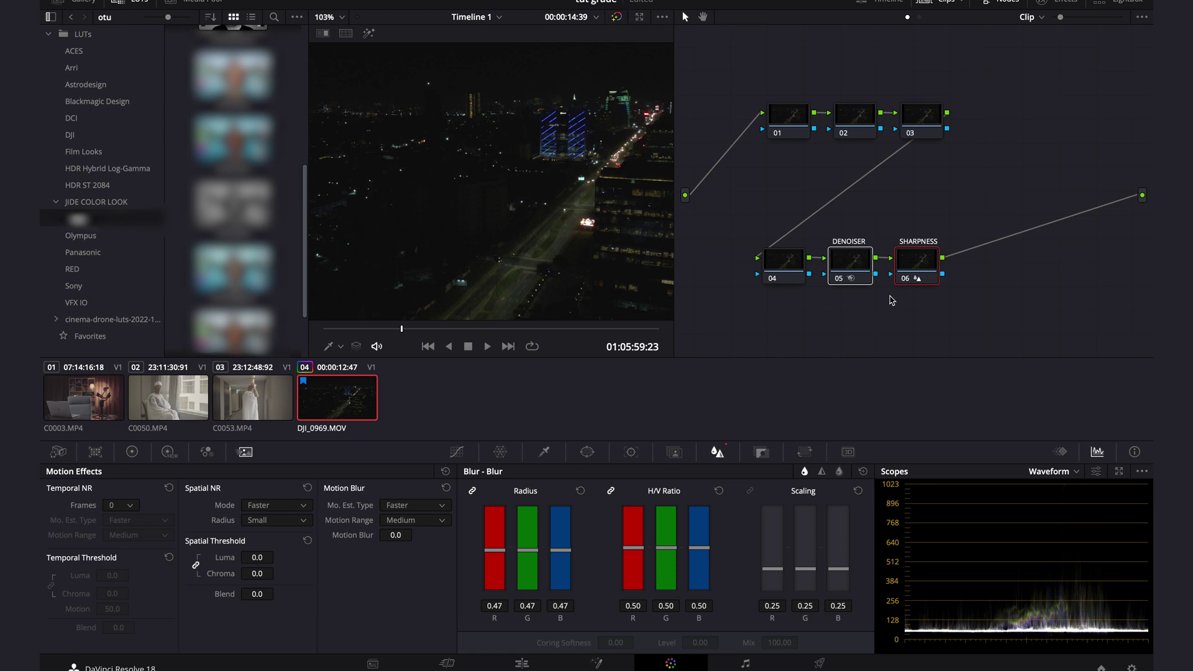
Step: Apply a Color Space Transform to node 04 with DJI D-Gamut as input color space, comparing the node disabled and enabled
left_click(1056, 1)
left_click_drag(994, 223, 751, 271)
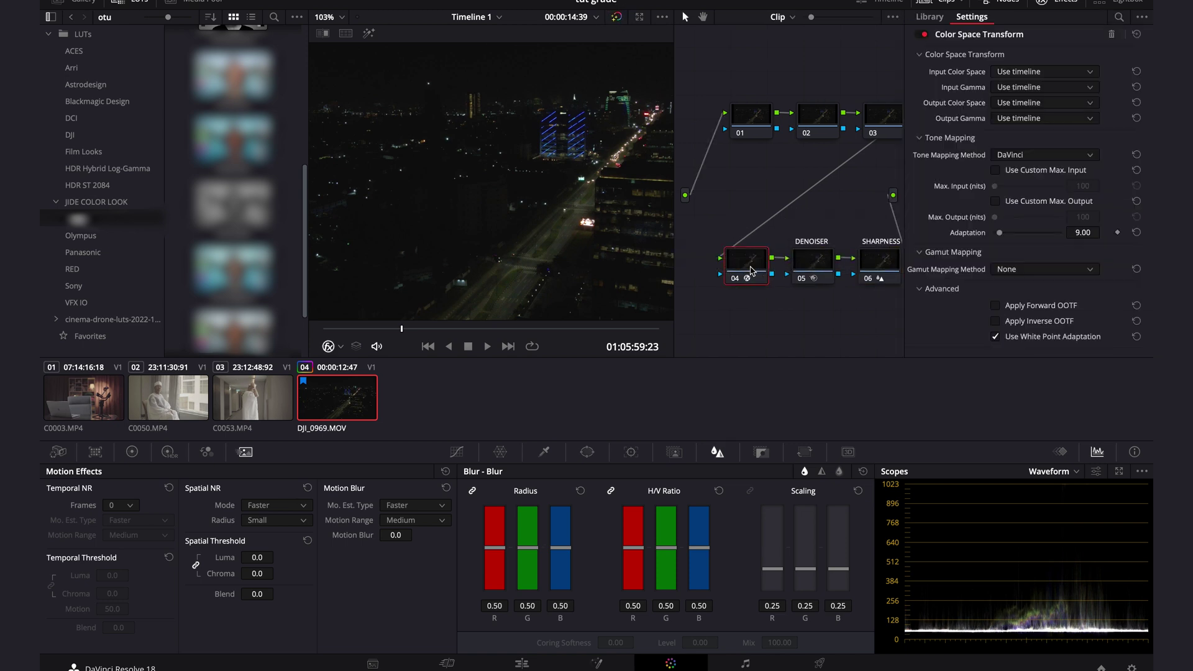
left_click(1044, 71)
scroll(1050, 178, "down", 5)
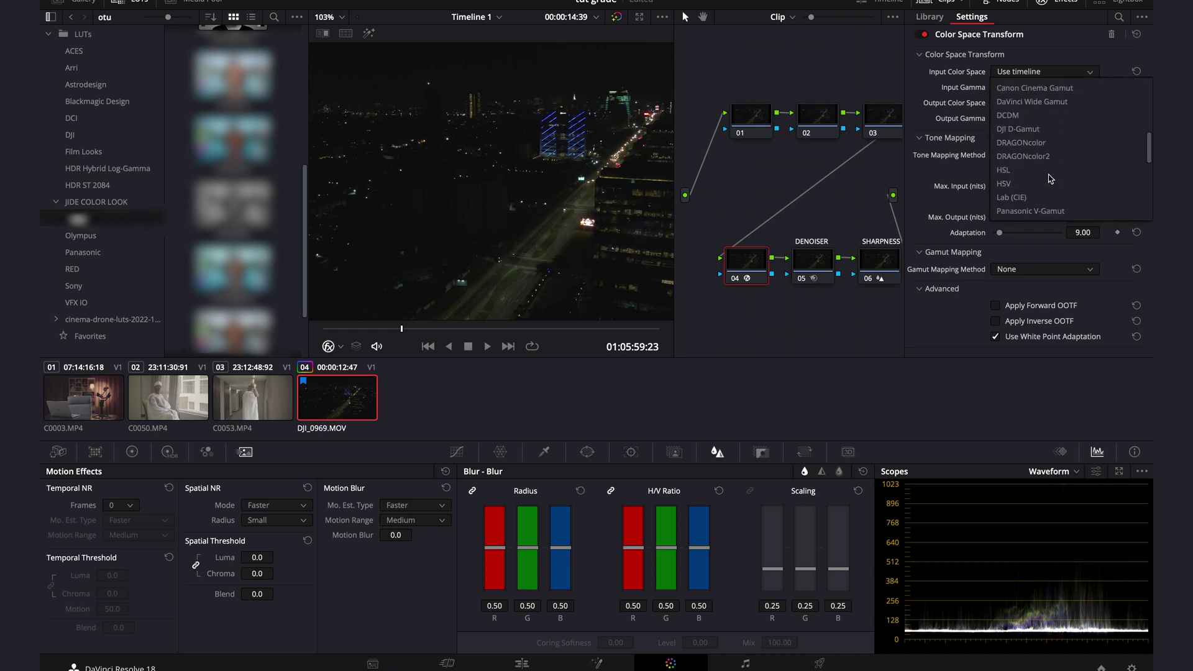
key("Caps_Lock")
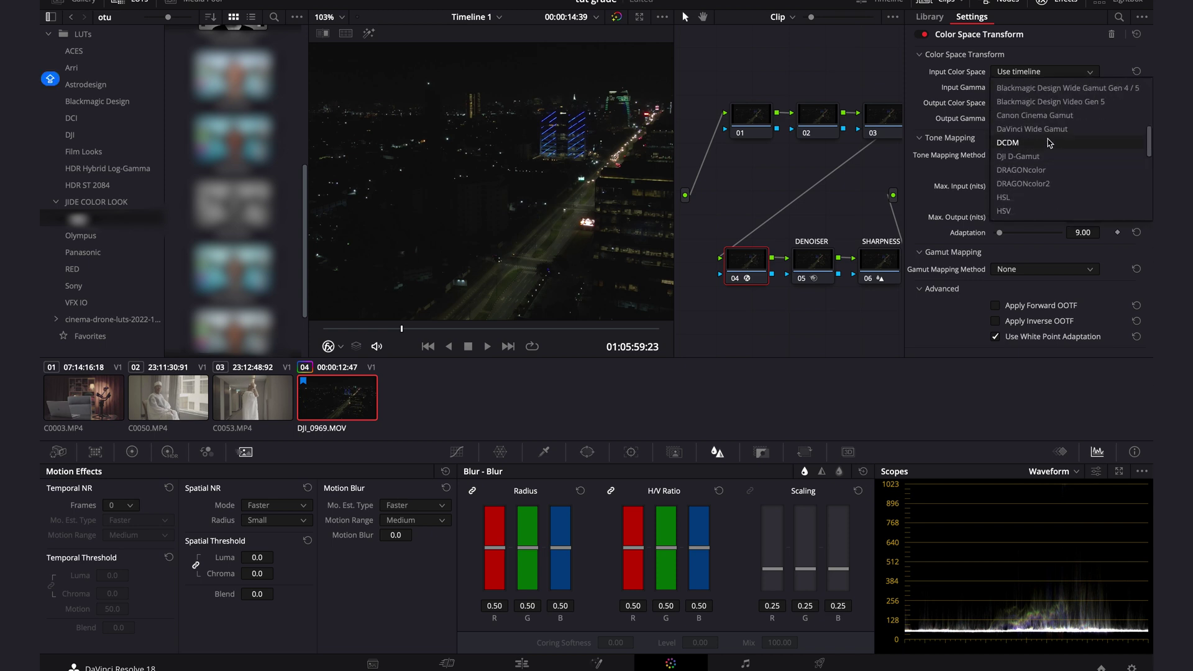
scroll(1048, 187, "down", 2)
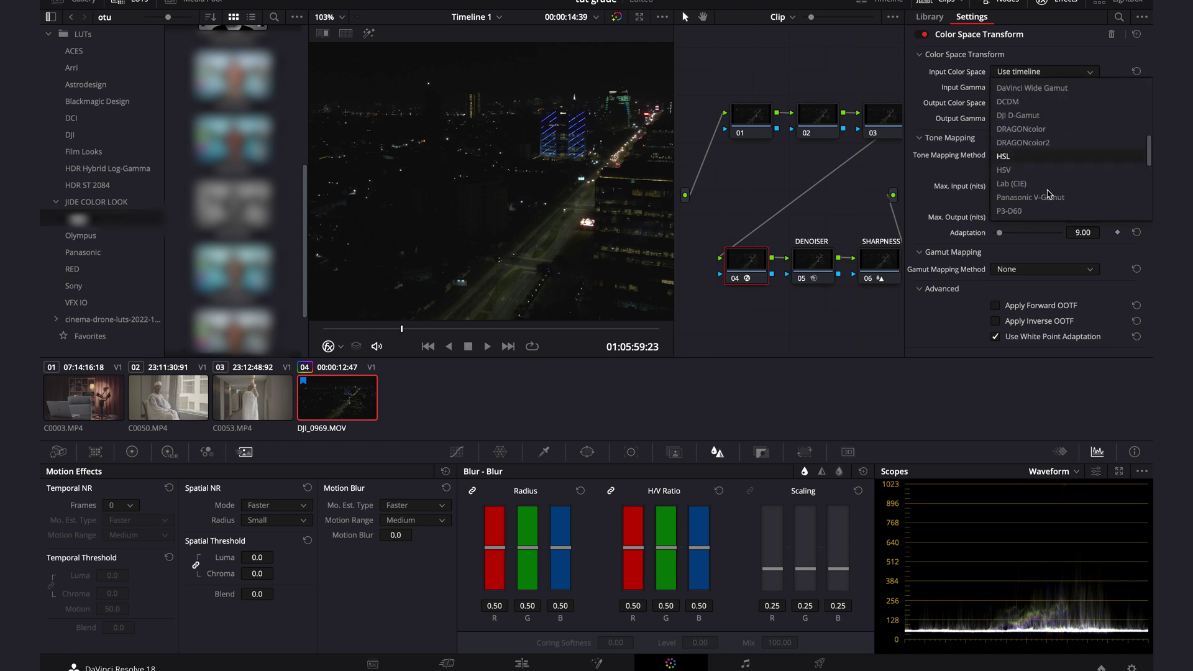
left_click(1027, 115)
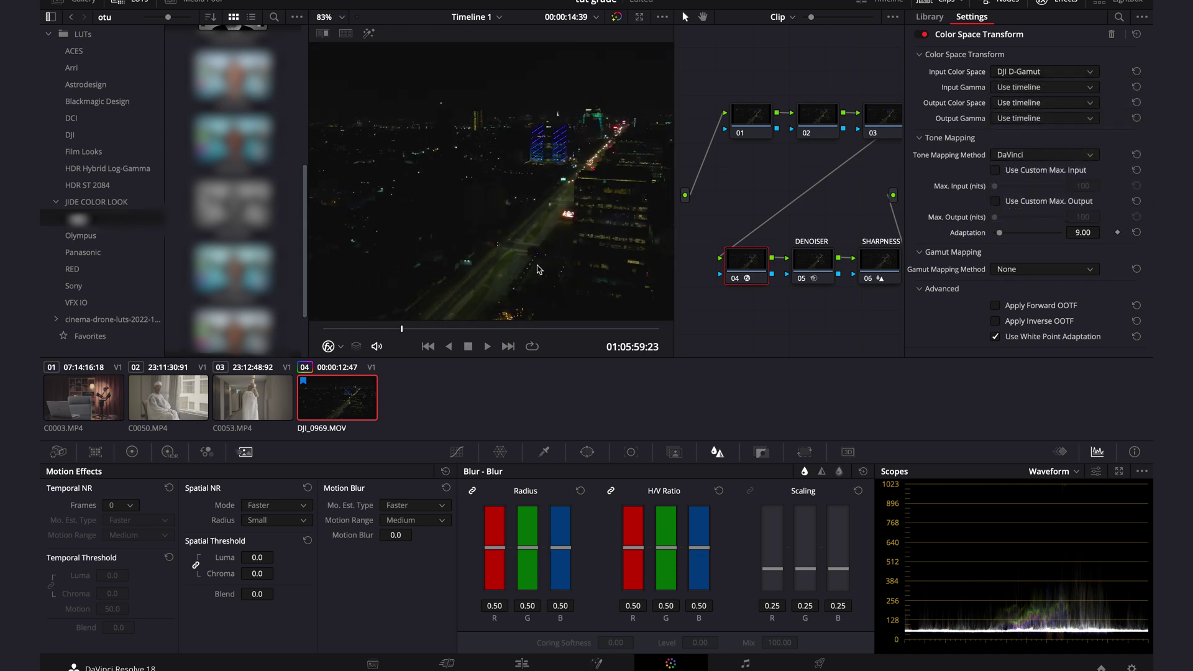
key("shift+z")
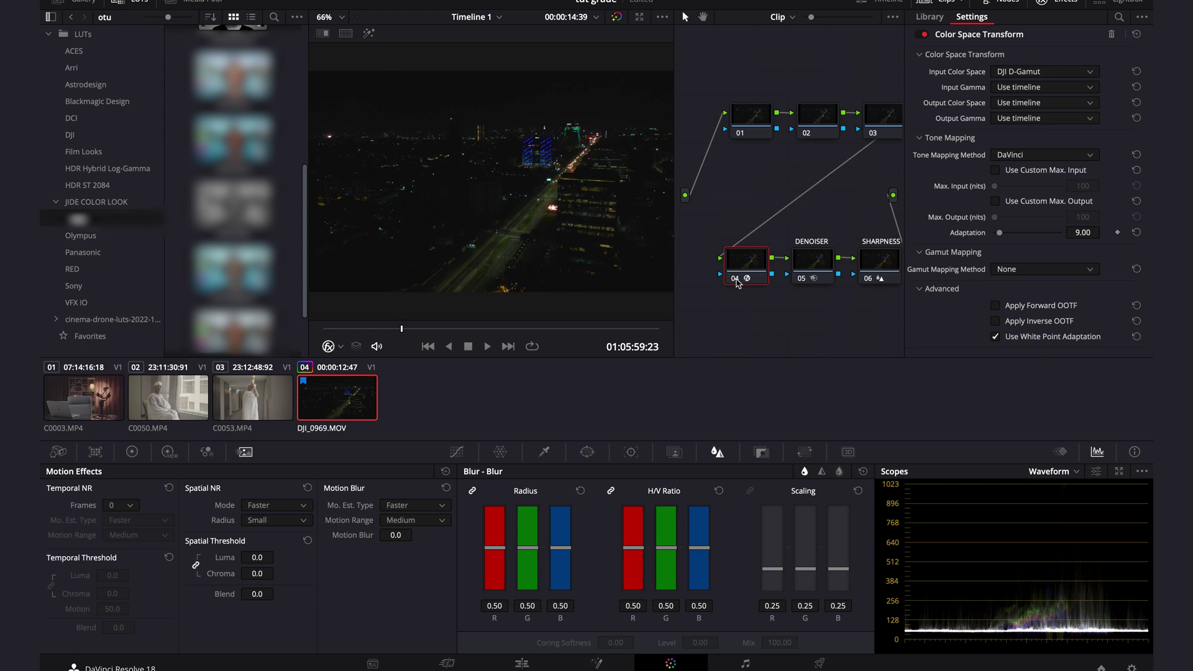
left_click(736, 278)
left_click(737, 282)
Step: Set the input gamma of node 04's Color Space Transform to DJI D-Log
left_click(1033, 87)
scroll(1038, 185, "down", 5)
scroll(1039, 185, "up", 4)
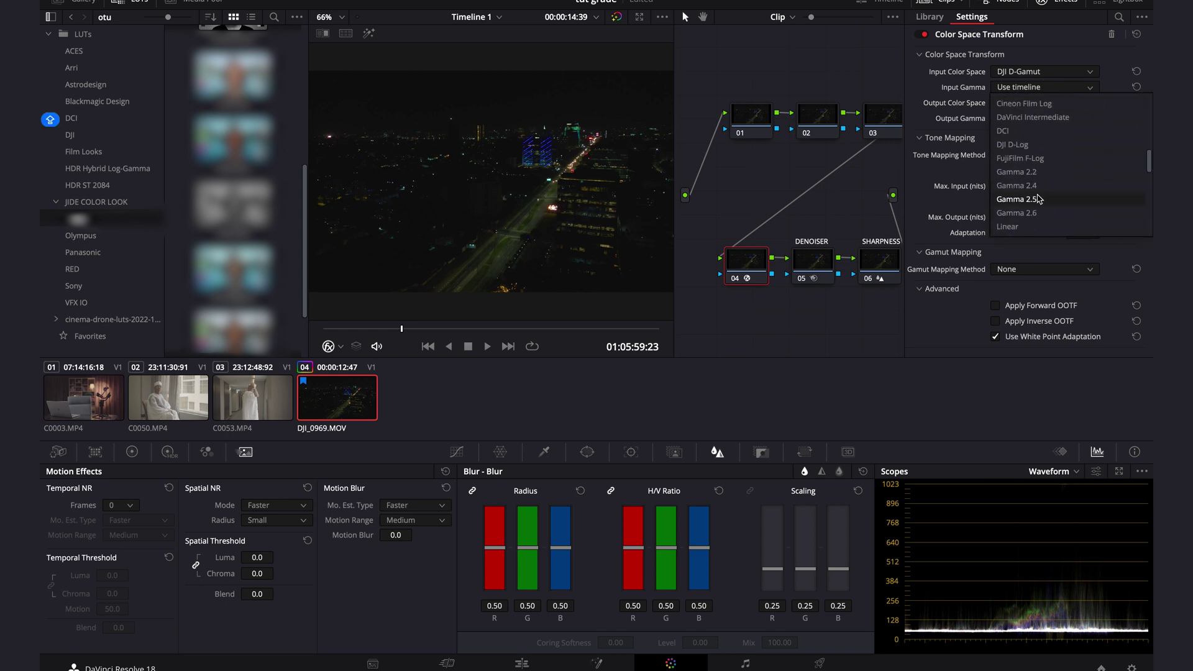
left_click(1004, 128)
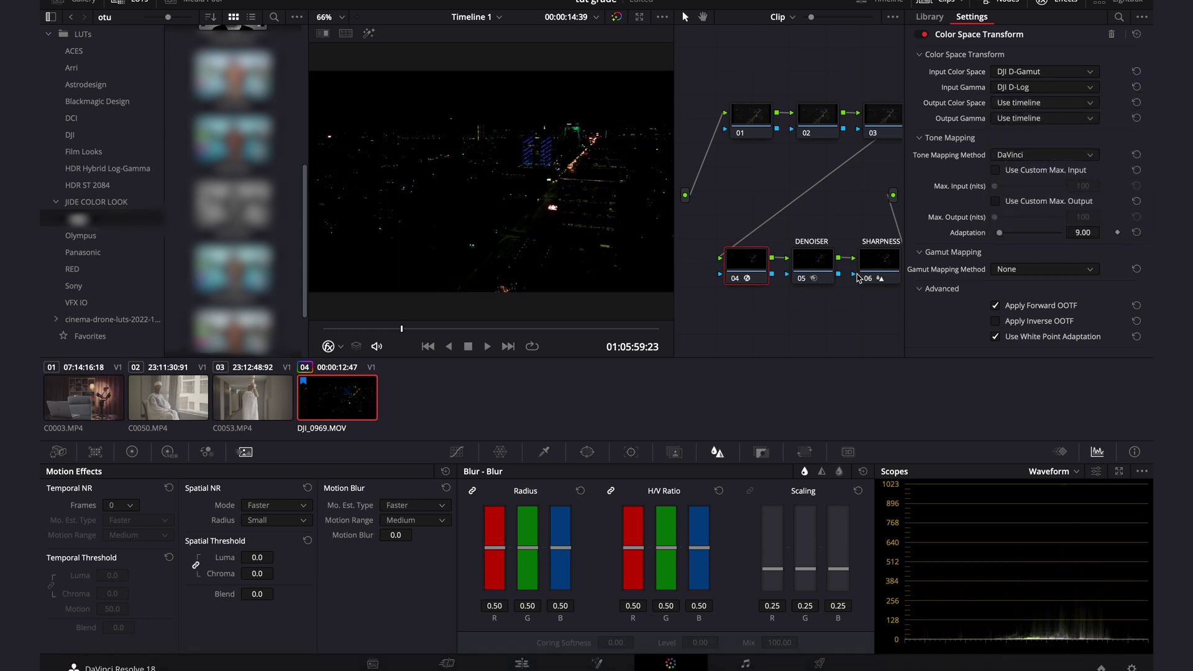
Step: Set the output color space of node 04's Color Space Transform to Rec.709
left_click(1042, 106)
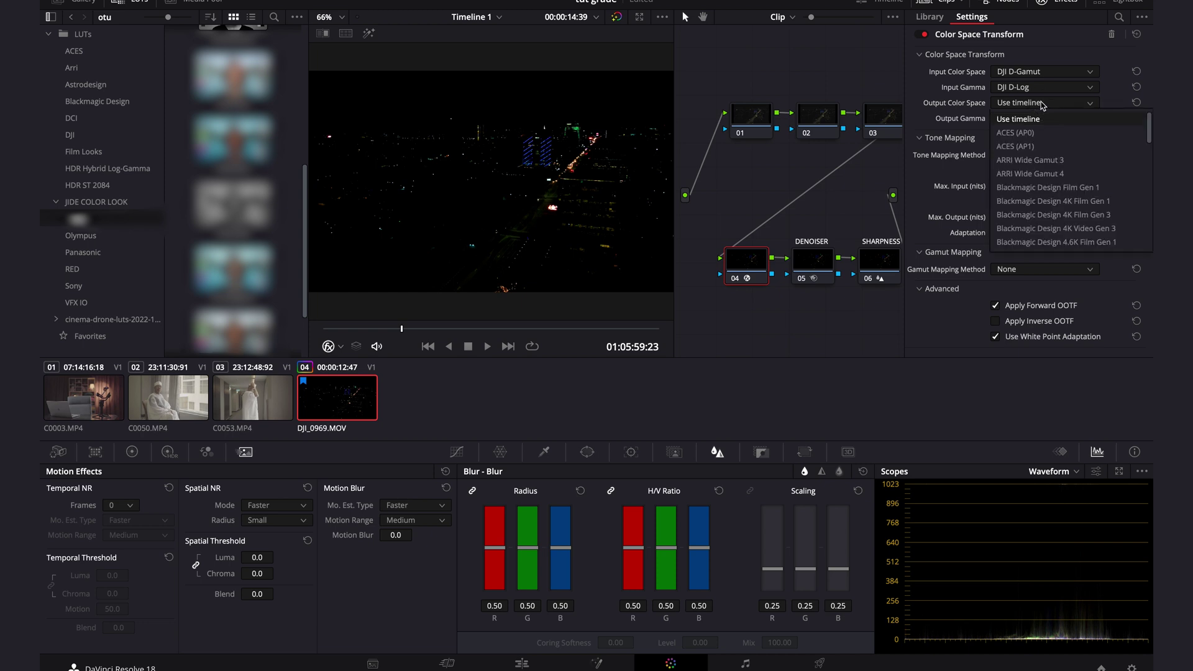
scroll(1051, 236, "down", 3)
key("Caps_Lock")
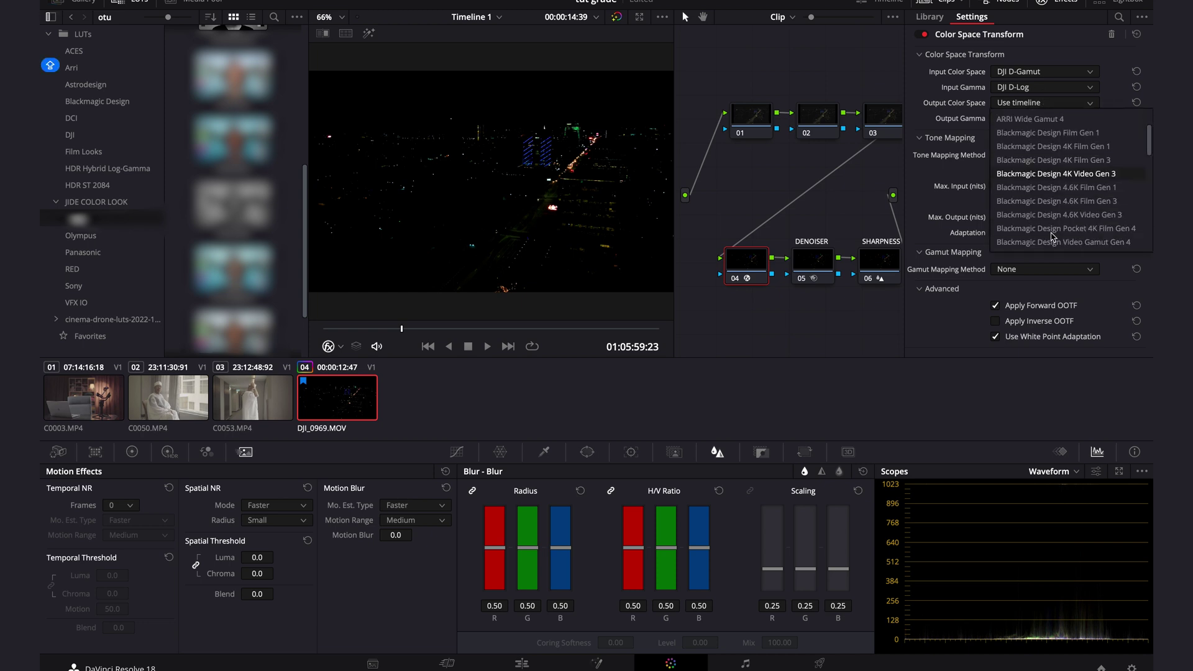
scroll(1052, 236, "down", 10)
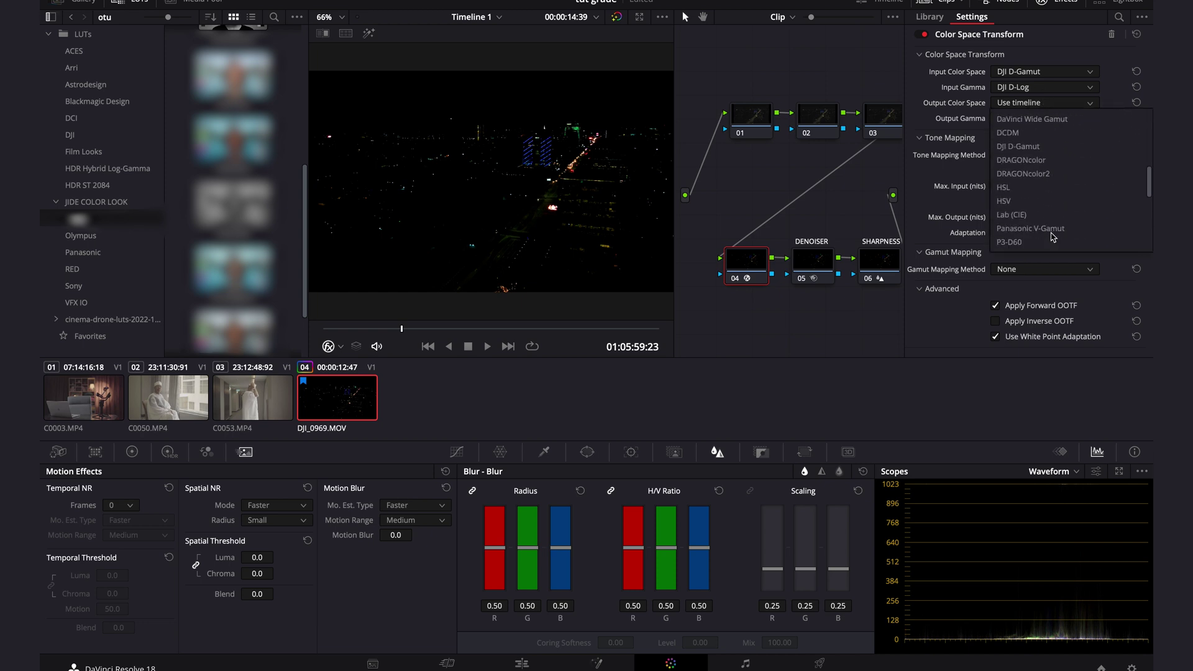
scroll(1053, 237, "down", 3)
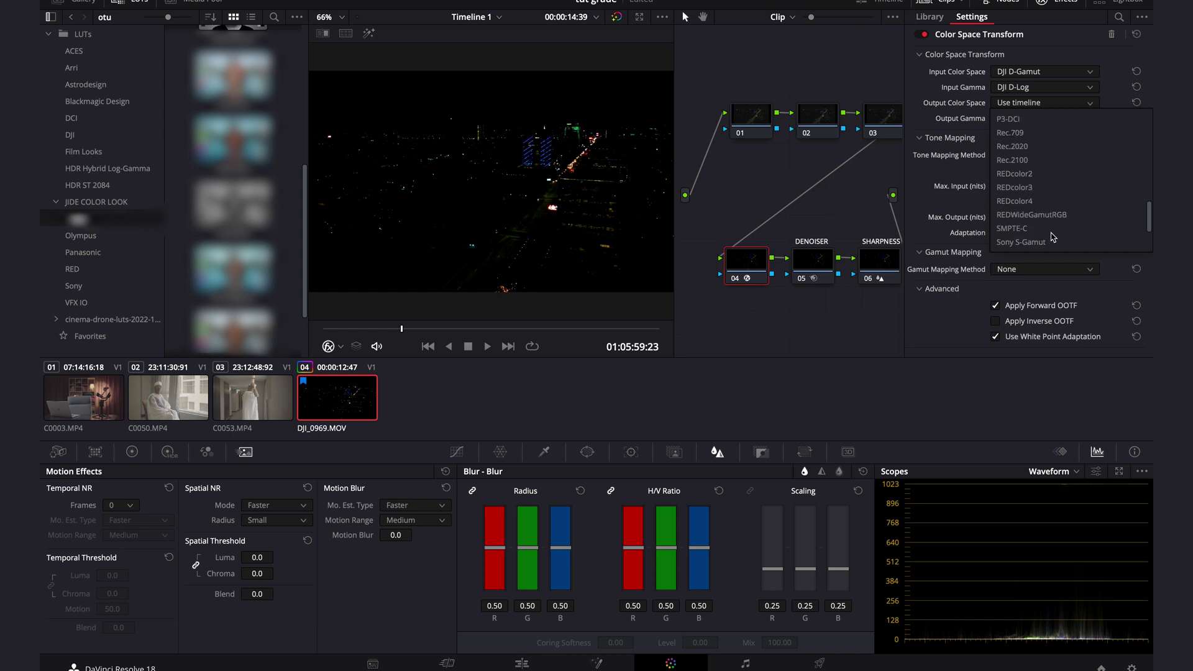
left_click(1035, 134)
Step: Try Rec.709-A as output gamma of node 04's Color Space Transform and settle on Rec.709
left_click(1025, 119)
scroll(1029, 186, "down", 10)
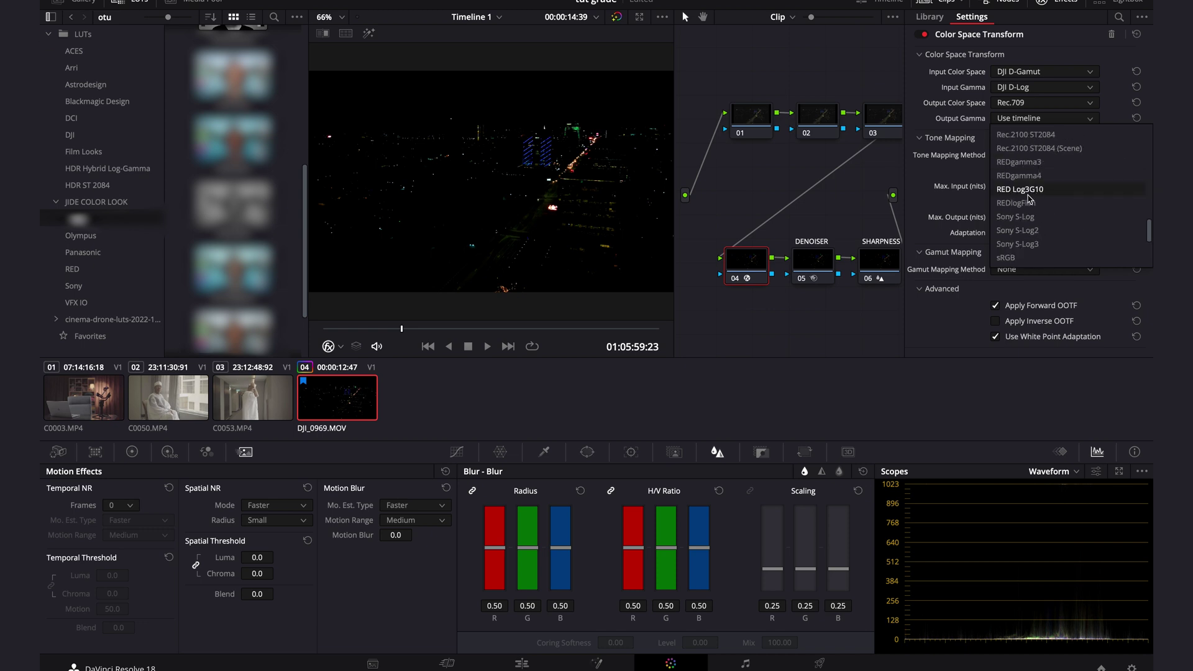
scroll(1067, 182, "up", 3)
left_click(1036, 163)
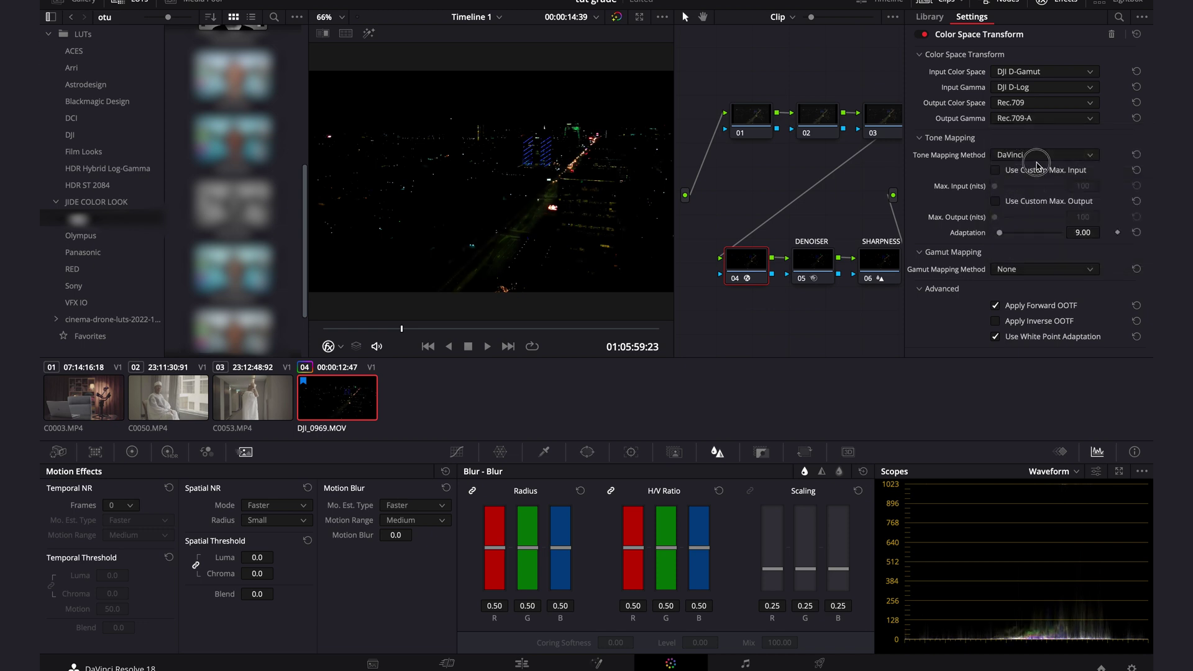
left_click(1037, 124)
left_click(1027, 162)
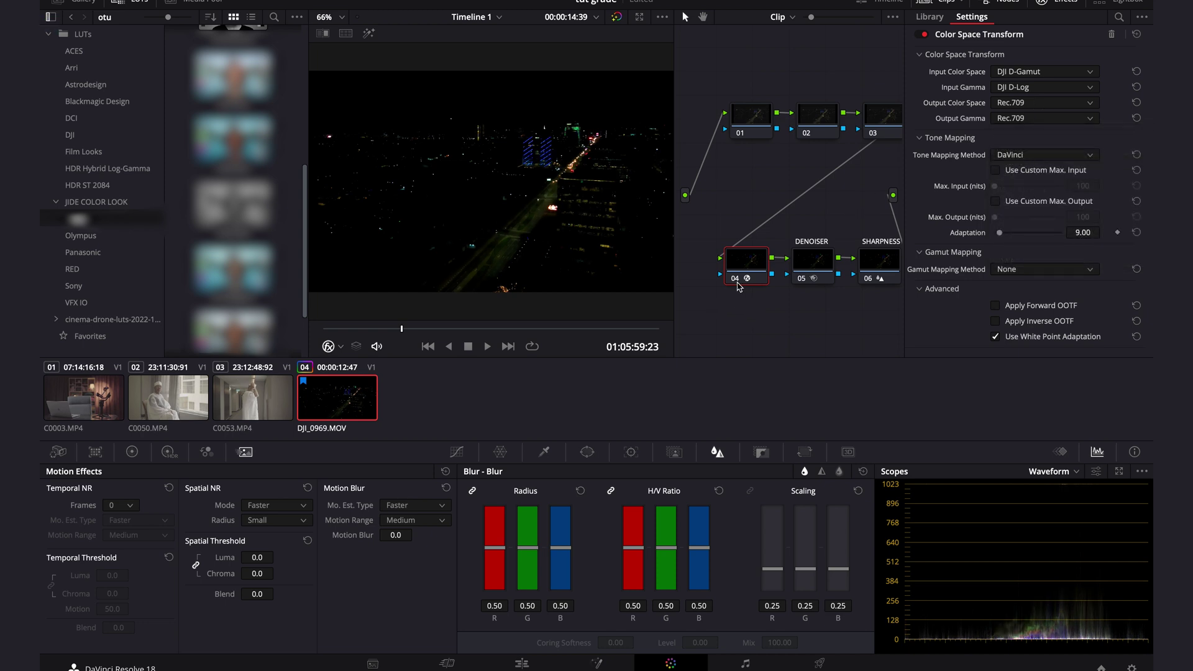
Step: Compare the shot with node 04 disabled and enabled, and with nodes 04 to 06 disabled and enabled together
left_click(735, 279)
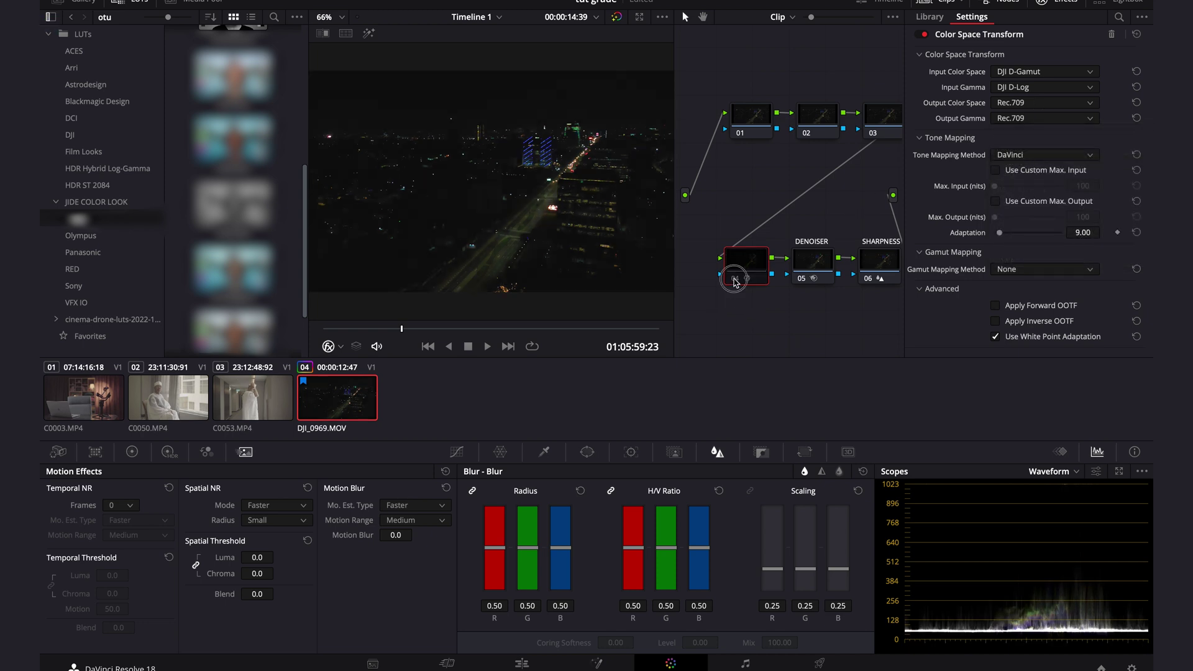
left_click(735, 279)
left_click_drag(877, 330, 772, 260)
key("ctrl+d")
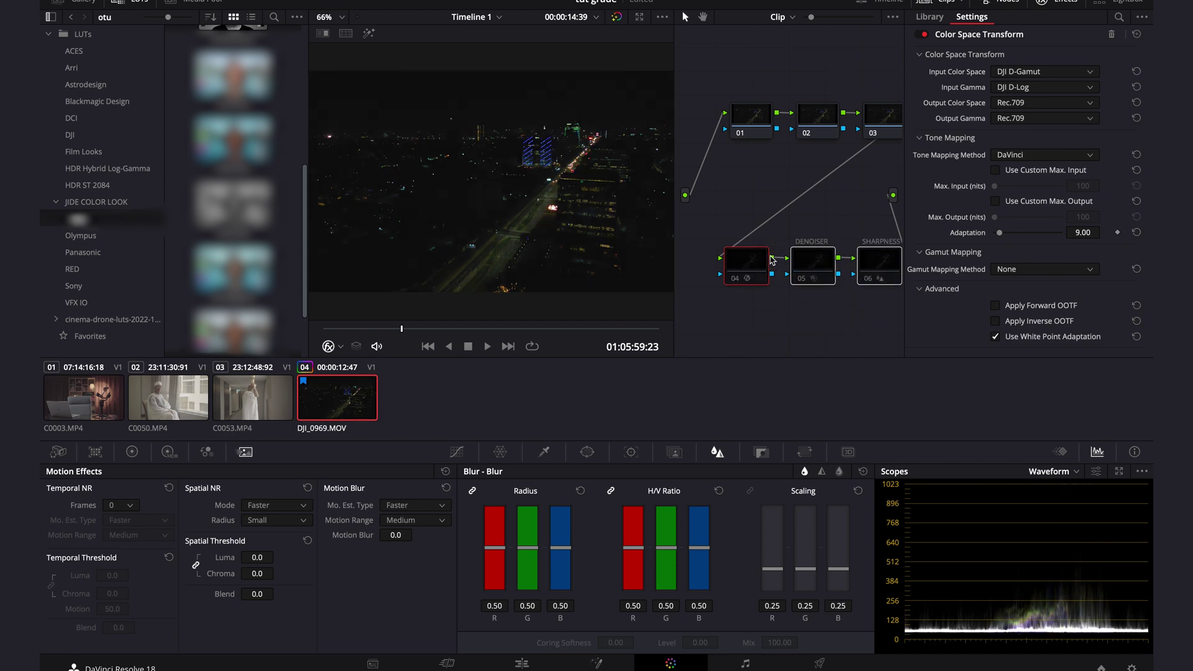
key("ctrl+equal")
key("ctrl+equal")
key("ctrl+equal")
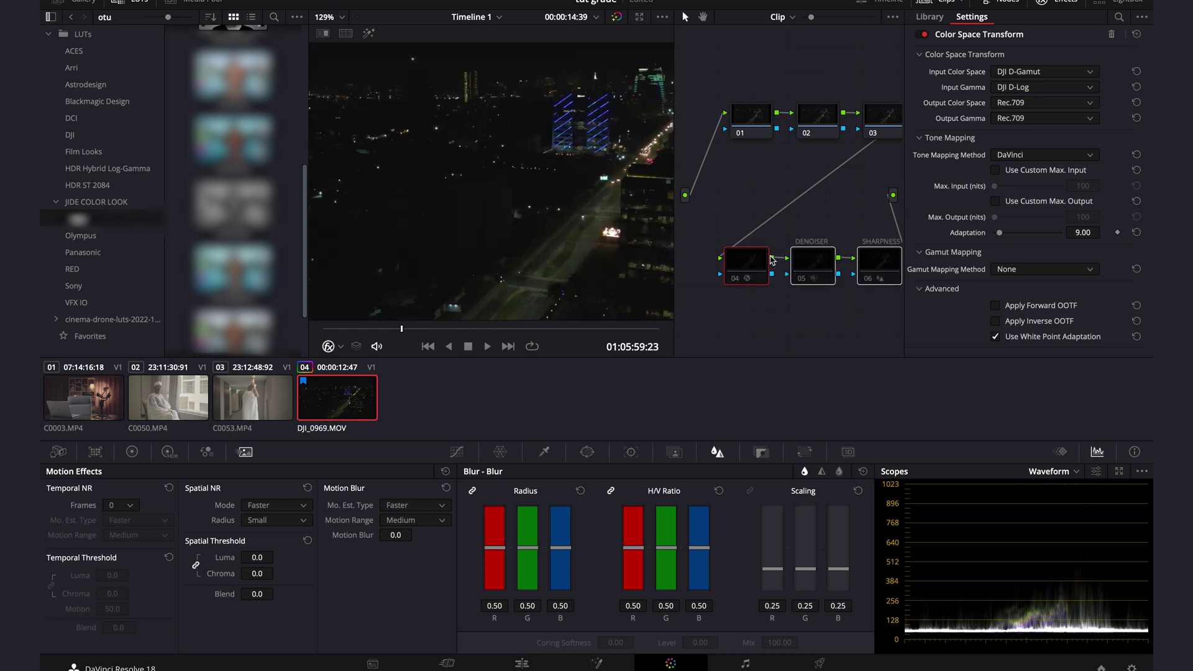
key("ctrl+d")
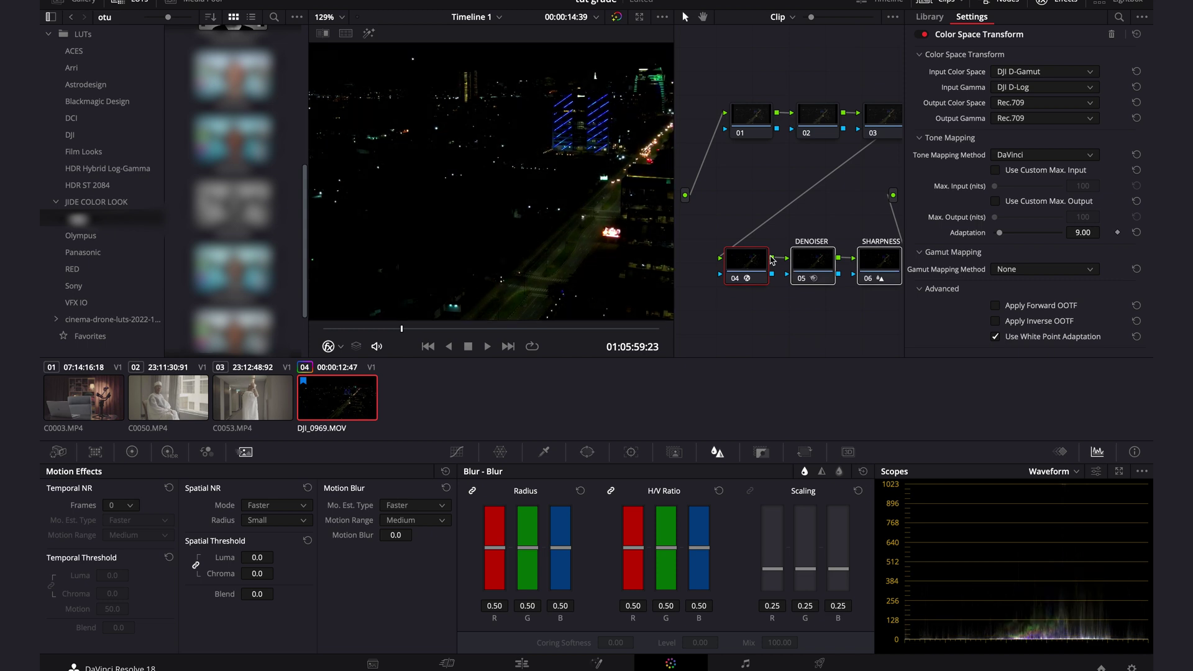
Step: View the shot full screen and compare it with nodes 04 to 06 disabled and enabled
key("ctrl+f")
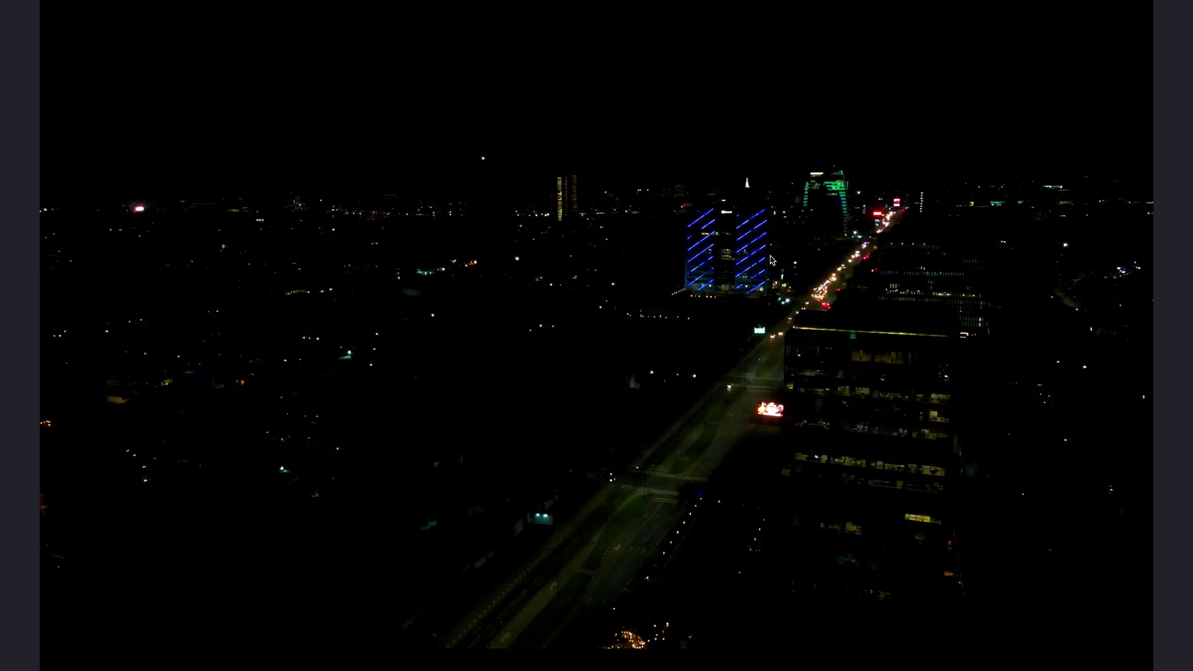
key("ctrl+d")
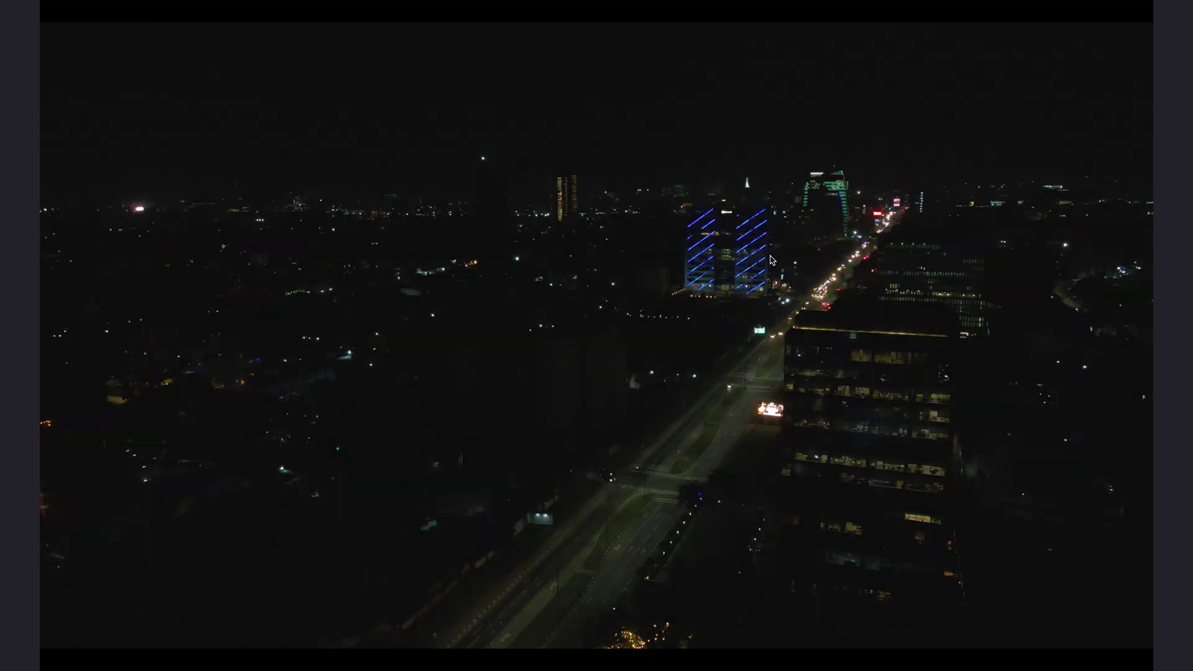
key("ctrl+d")
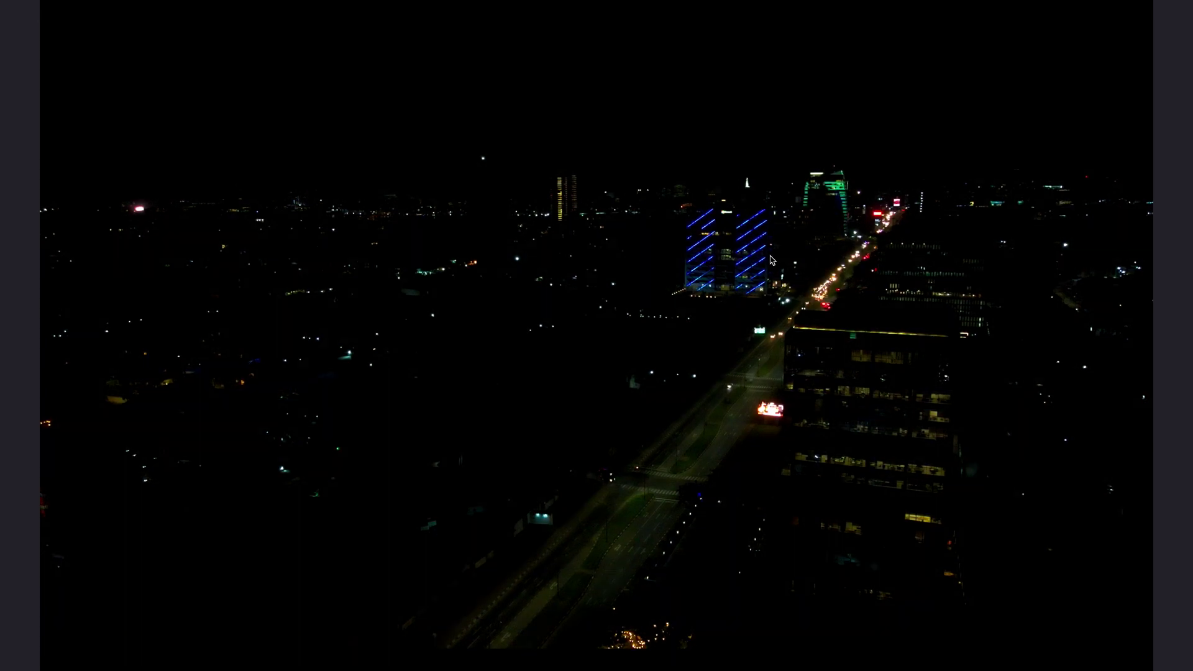
key("ctrl+d")
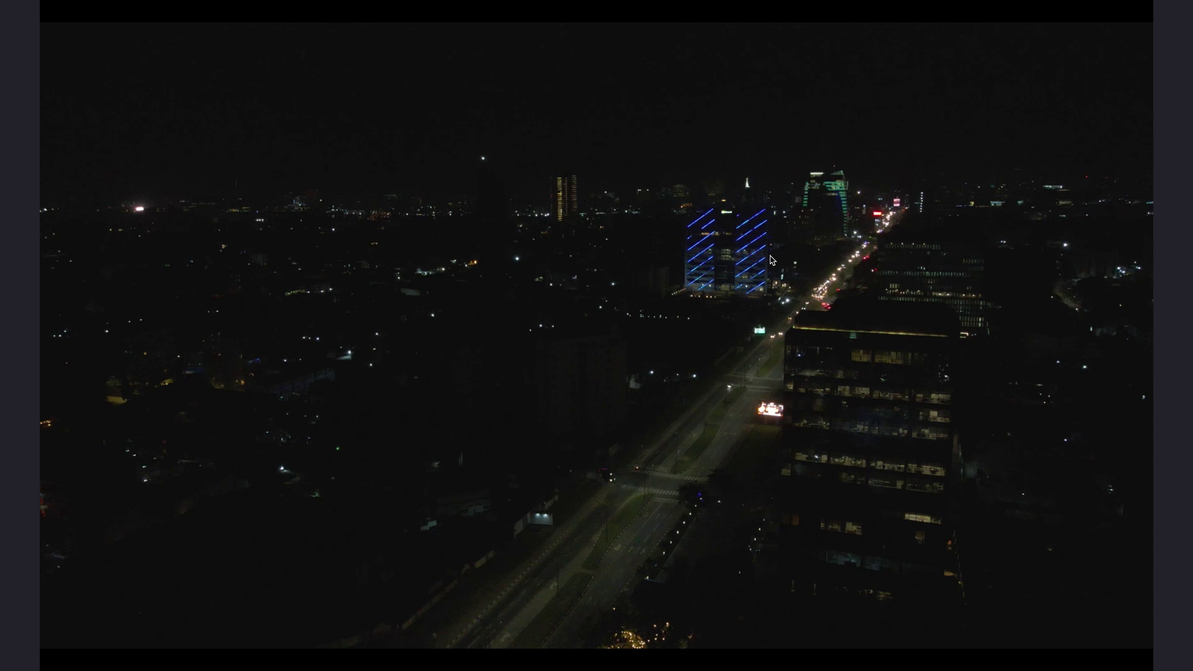
key("ctrl+d")
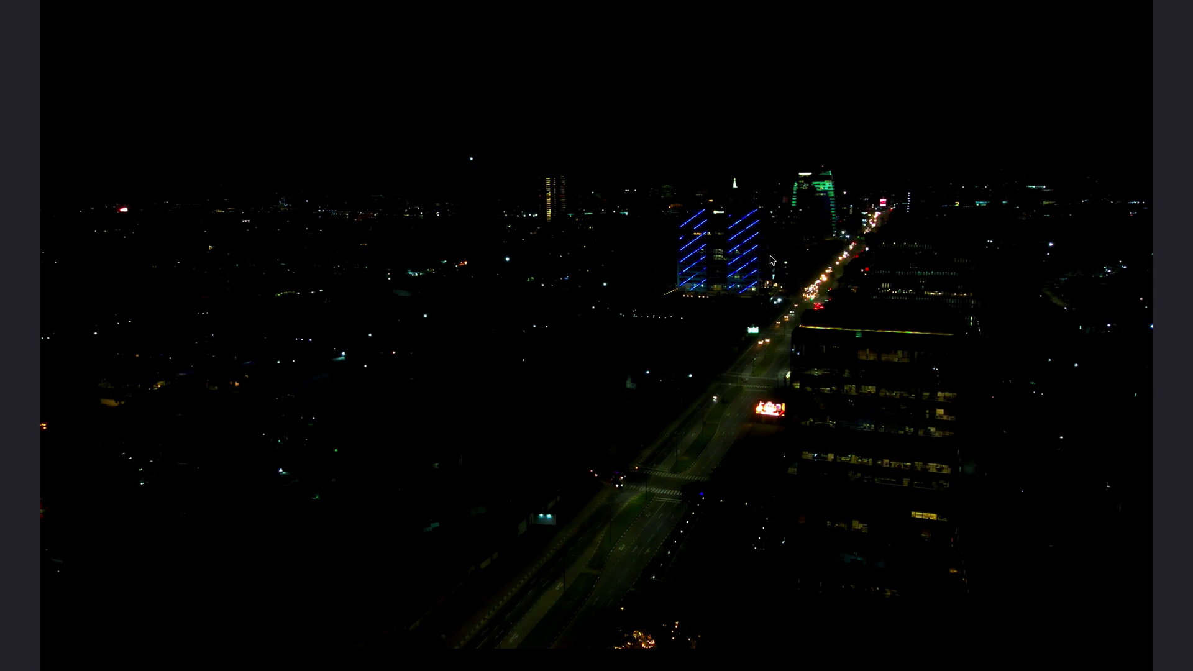
key("Escape")
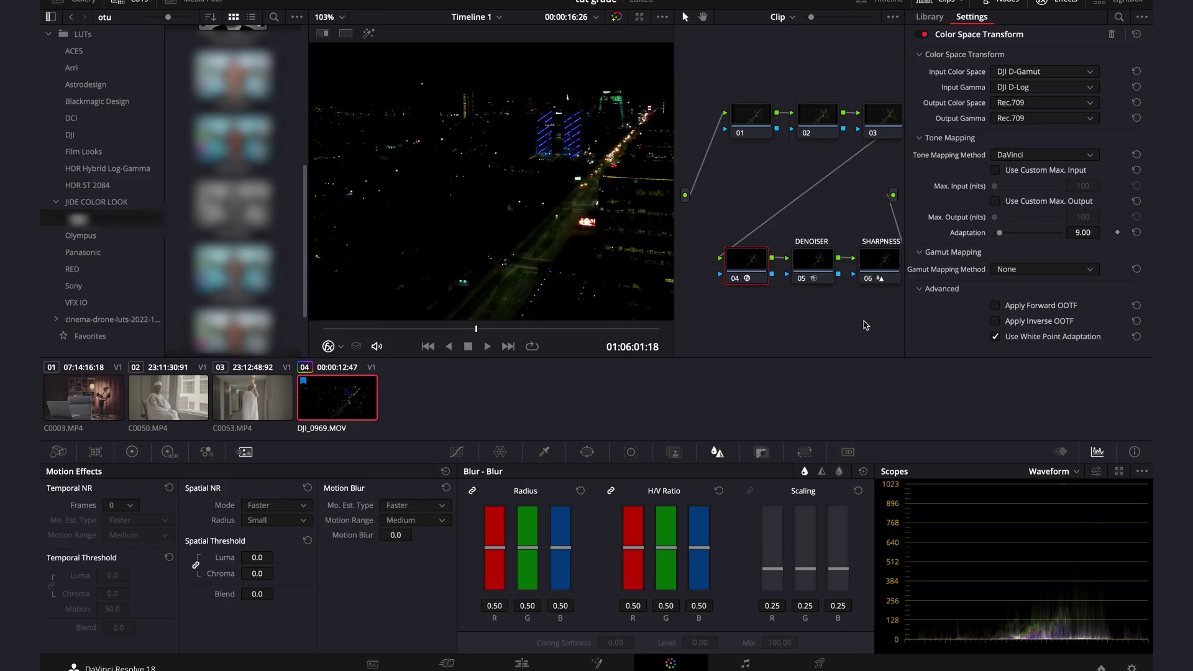
Step: Close the effect settings and label node 04 as CST
left_click(1057, 8)
right_click(785, 258)
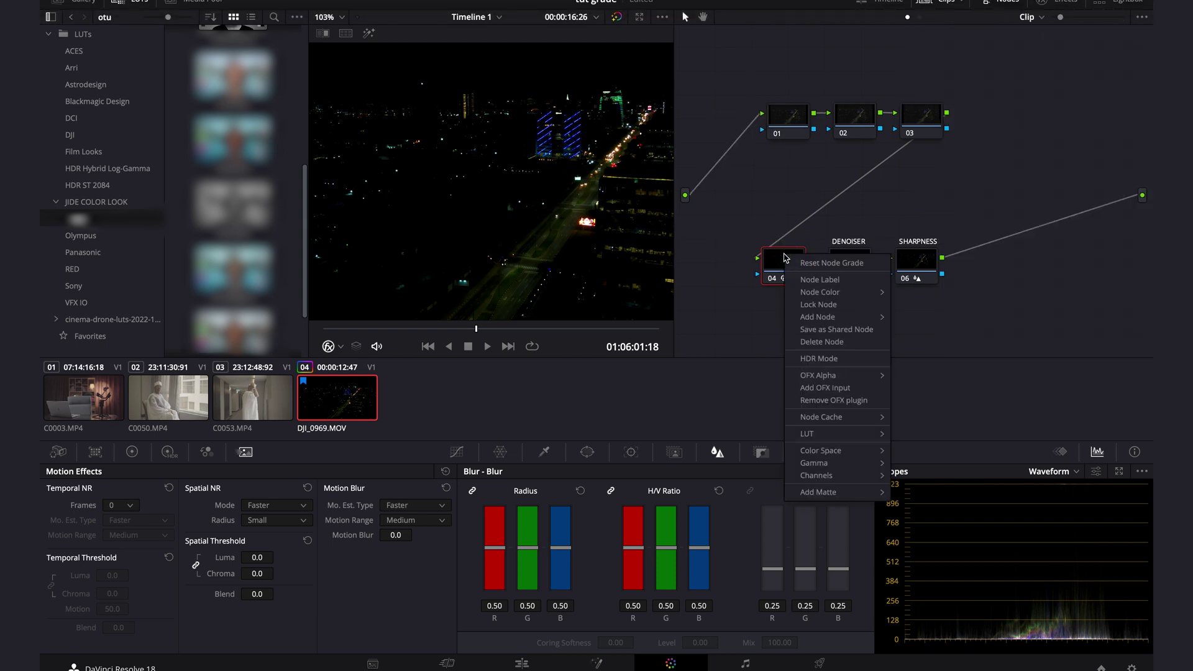
left_click(838, 284)
type("CS")
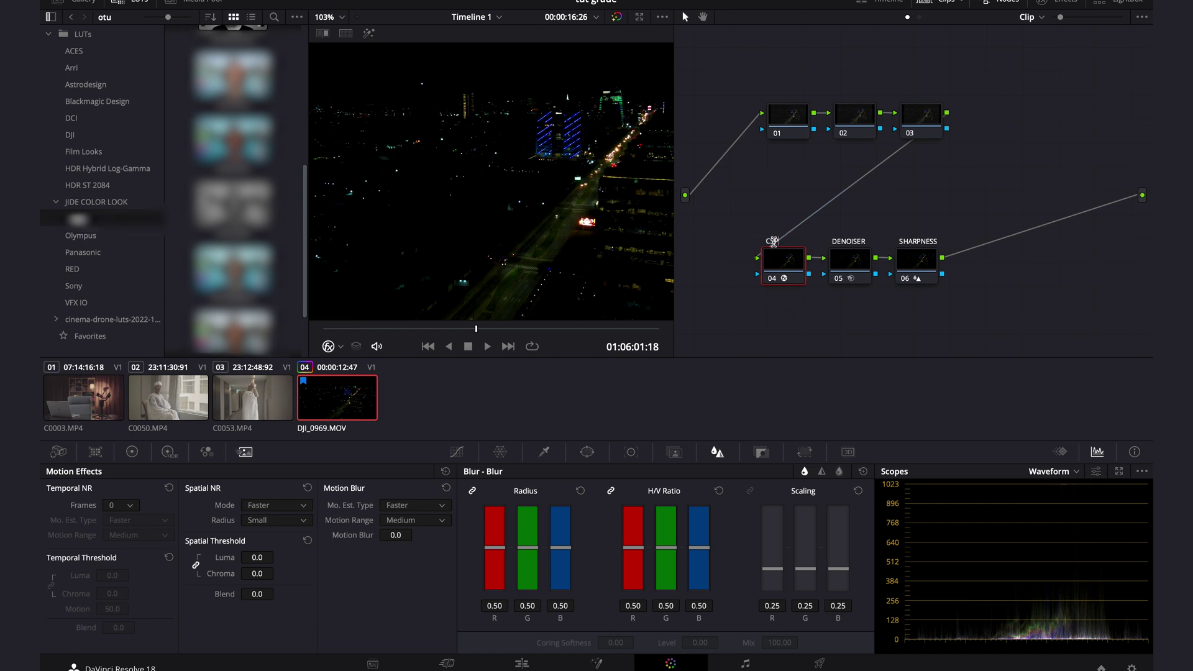
Step: Move node 01 farther away from node 02 and label it COLOR CORRECTION
left_click_drag(787, 136, 744, 137)
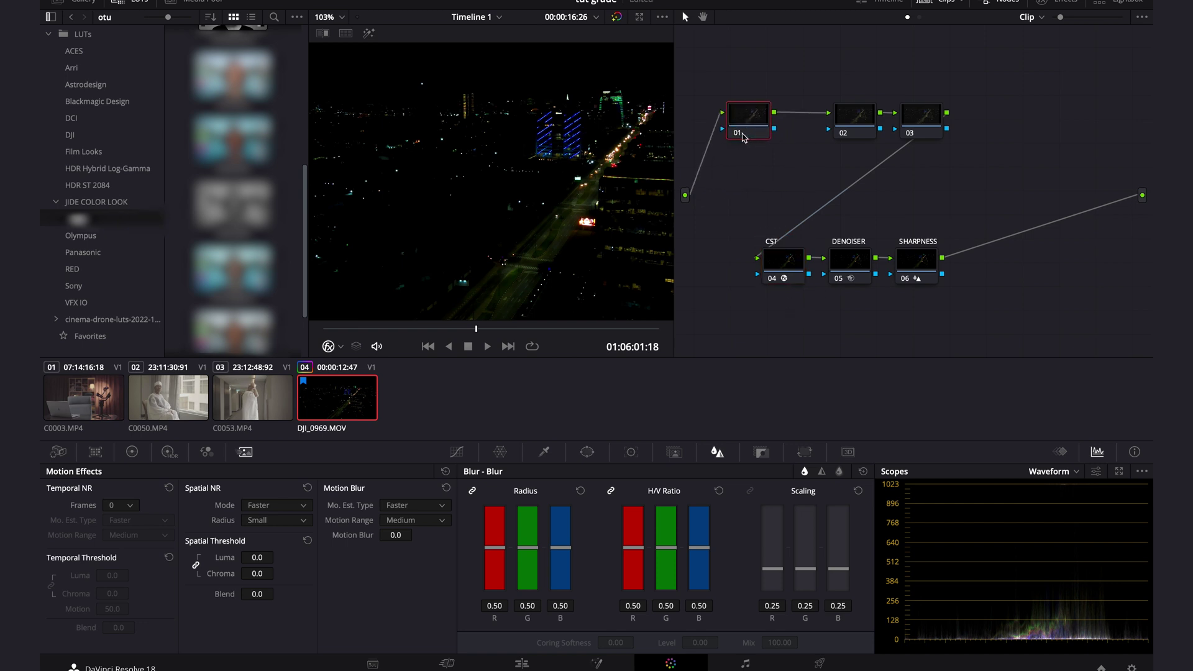
right_click(749, 104)
left_click(799, 153)
type("COLOR COOR")
key("BackSpace")
key("BackSpace")
type("RRECTION")
key("Return")
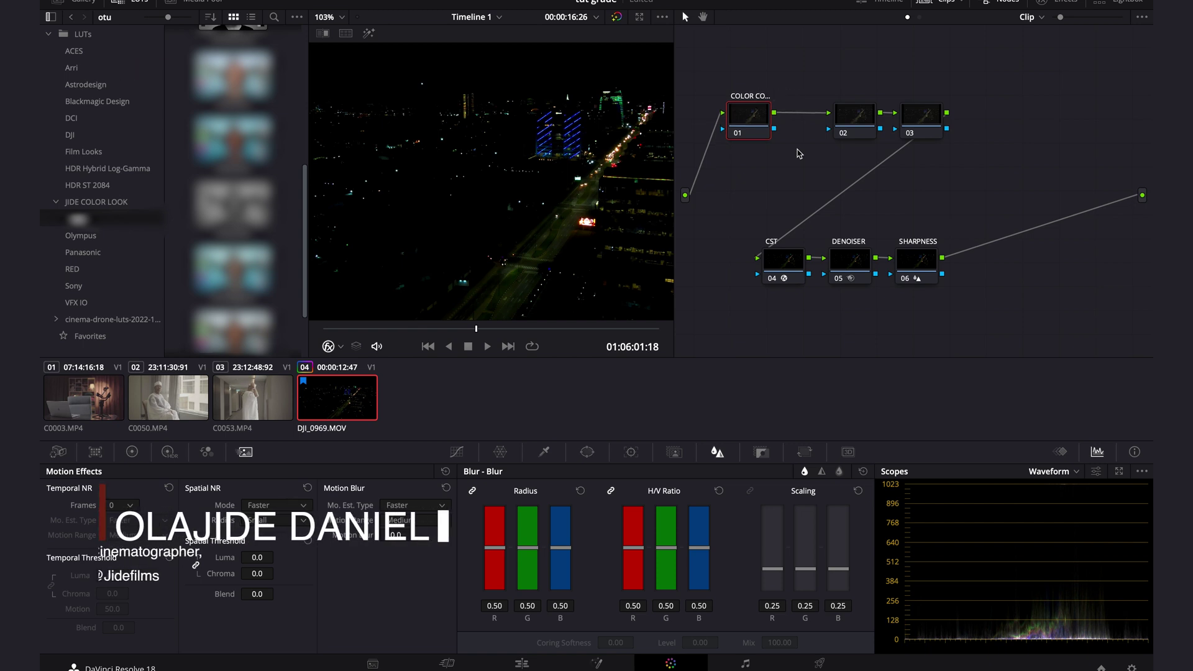
Step: Label node 02 as BAALANCE
right_click(848, 113)
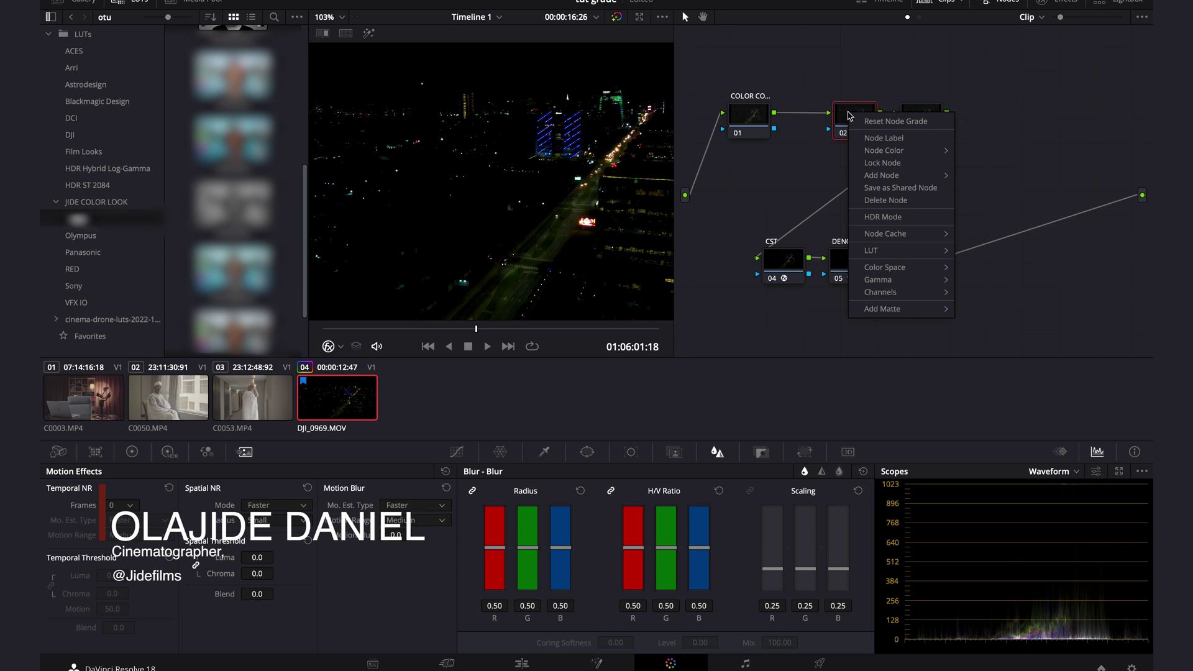
left_click(904, 139)
type("B")
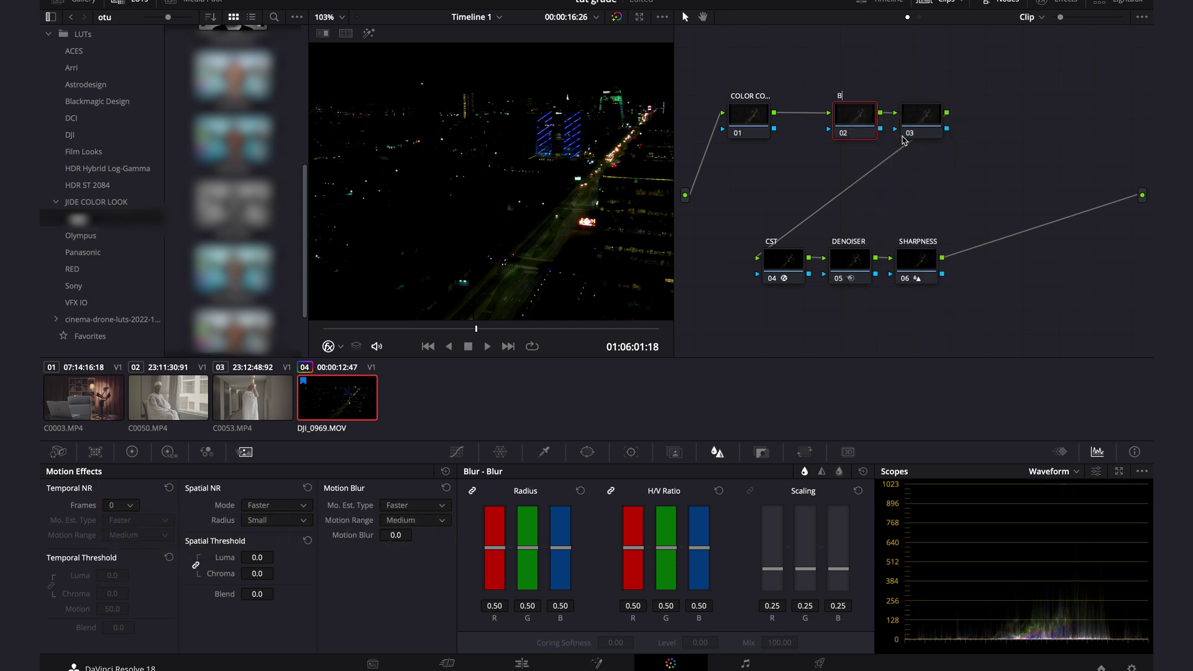
type("AALANCE")
Step: Move node 02 closer to node 01 and raise its overall offset with the primaries color wheels
left_click(755, 117)
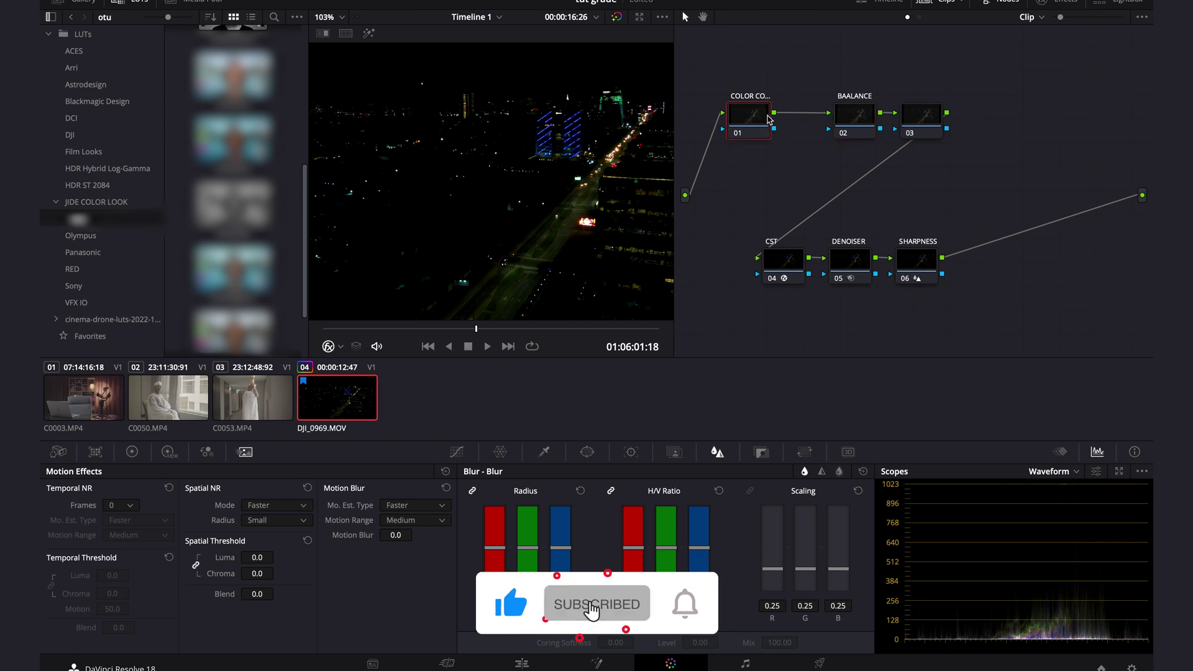
scroll(393, 324, "down", 3)
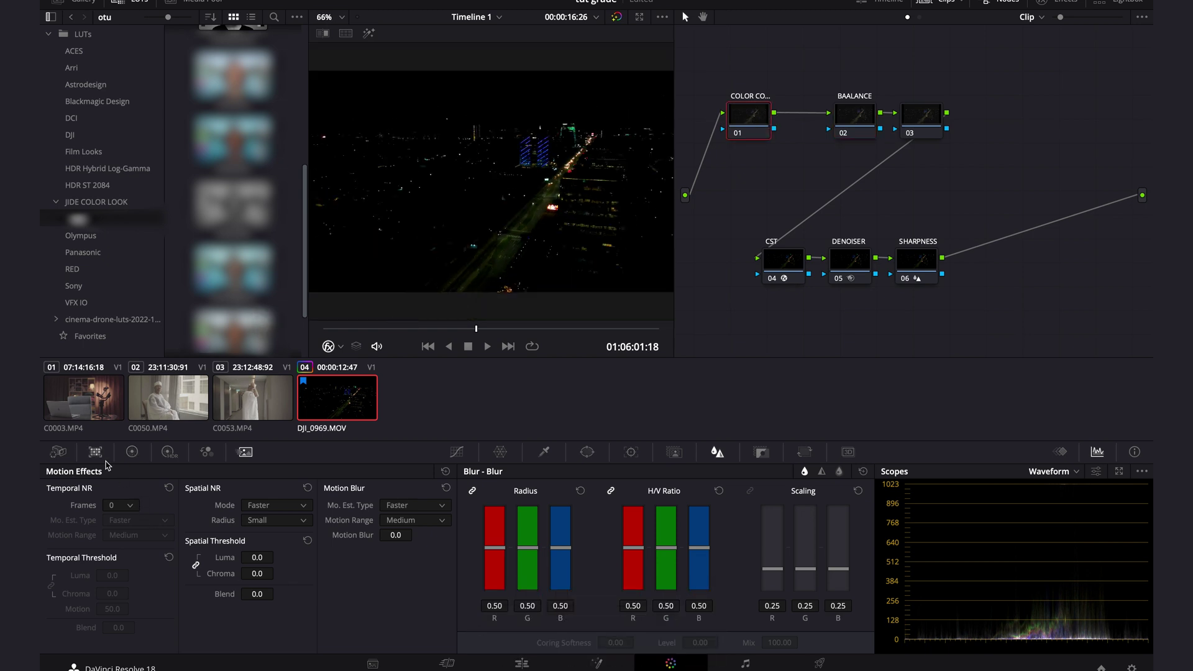
left_click(132, 452)
left_click(386, 471)
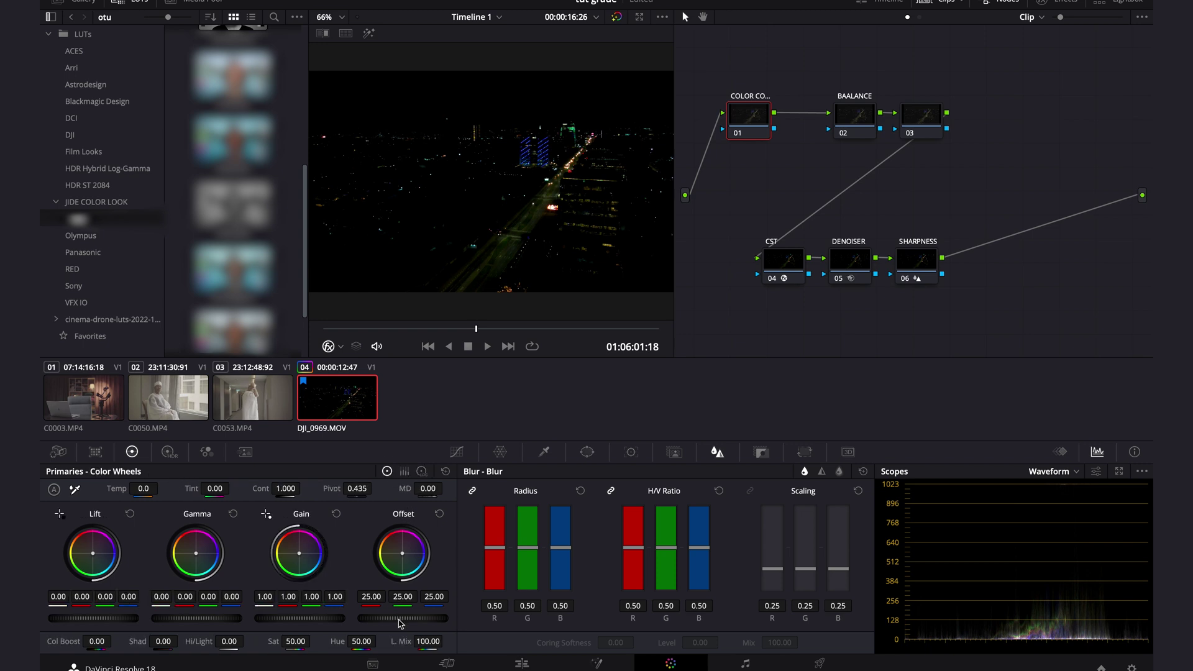
left_click_drag(864, 116, 840, 115)
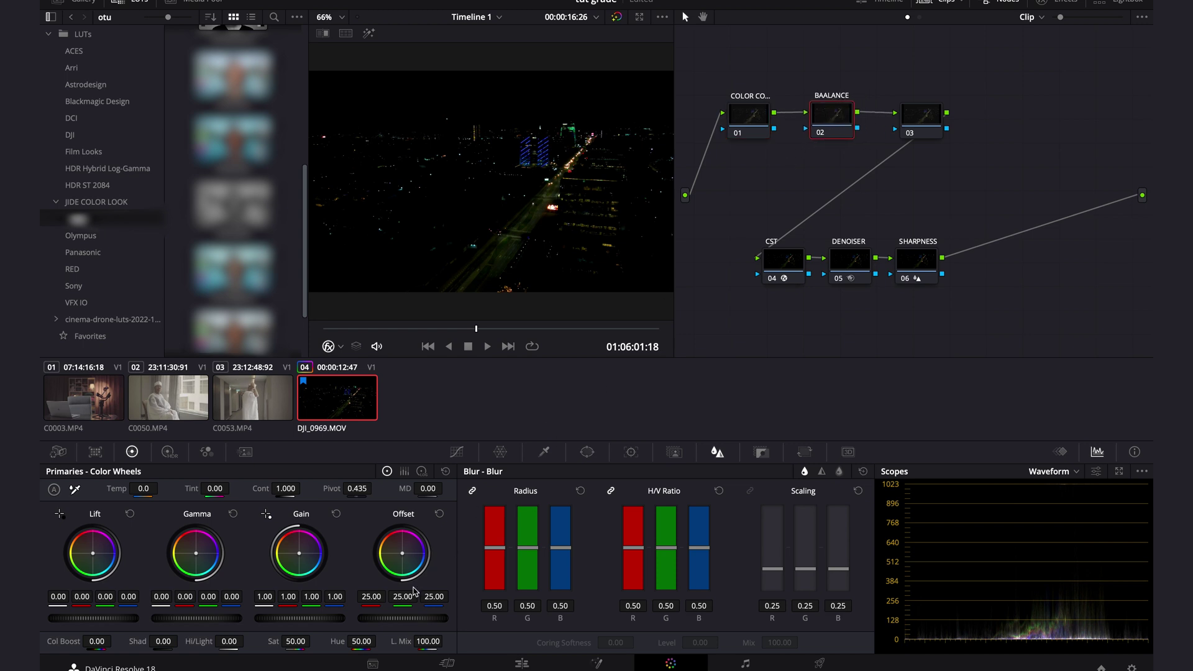
left_click_drag(395, 618, 433, 602)
left_click(440, 514)
left_click_drag(385, 621, 509, 619)
Step: Adjust node 01's primaries to lift 0.04, gamma -0.03 and gain 1.02
left_click(743, 118)
left_click(93, 619)
left_click_drag(93, 619, 137, 624)
left_click_drag(136, 623, 55, 619)
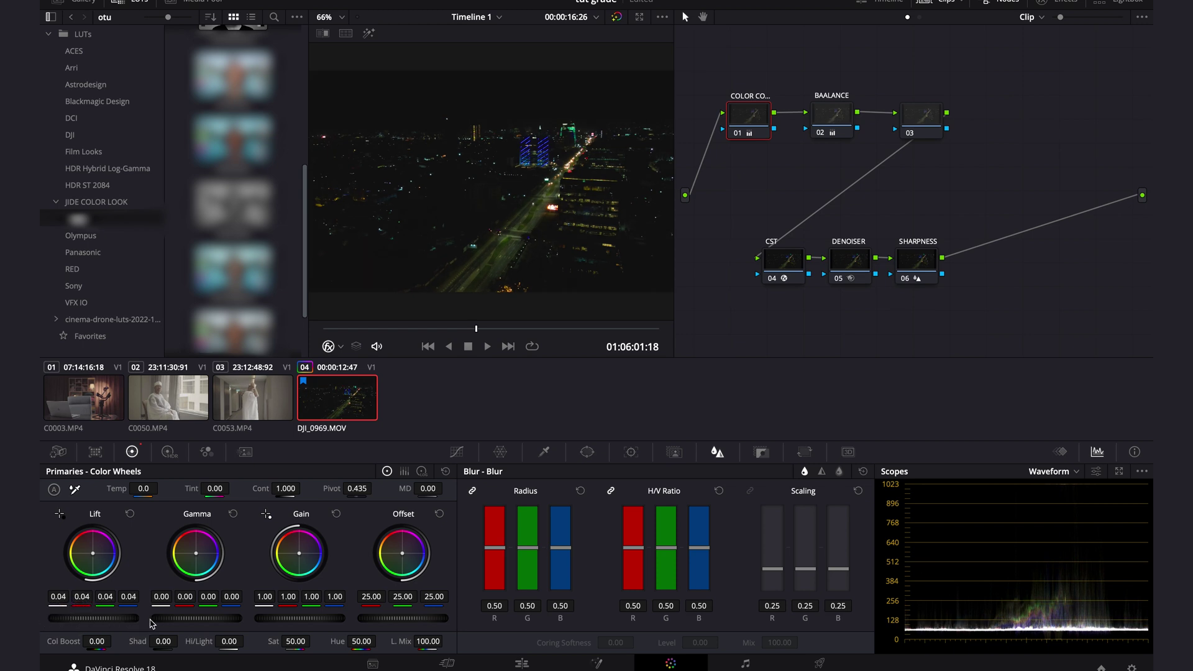
left_click_drag(193, 622, 125, 619)
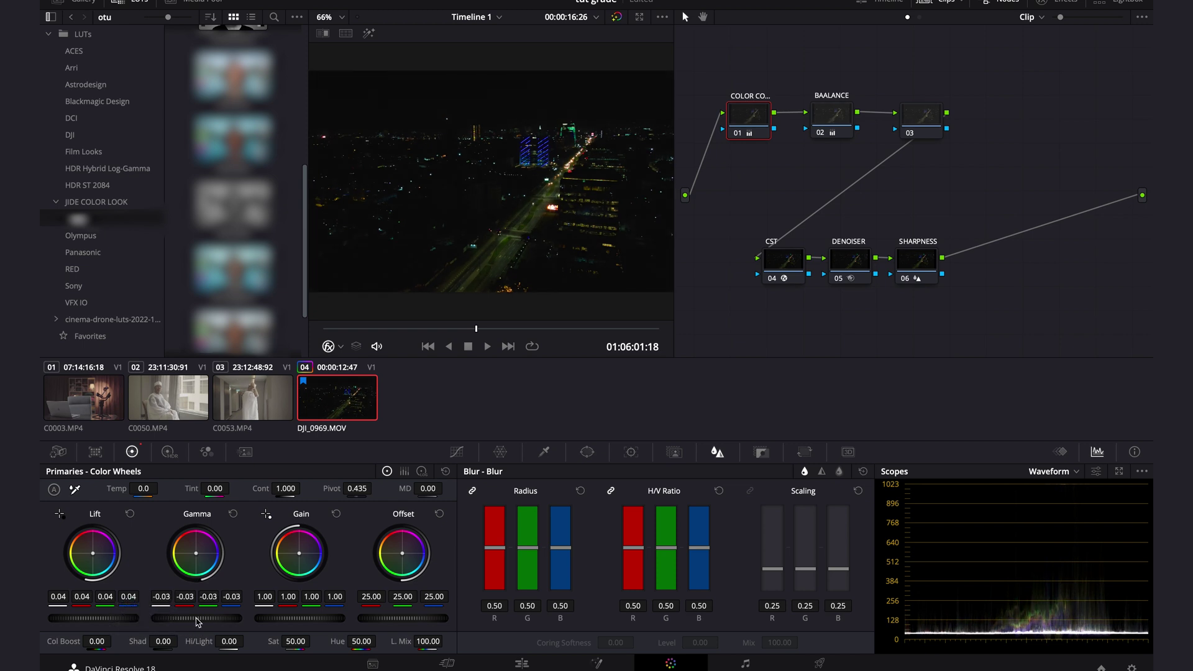
mouse_move(293, 617)
left_mouse_down()
mouse_move(344, 618)
mouse_move(301, 626)
left_mouse_up()
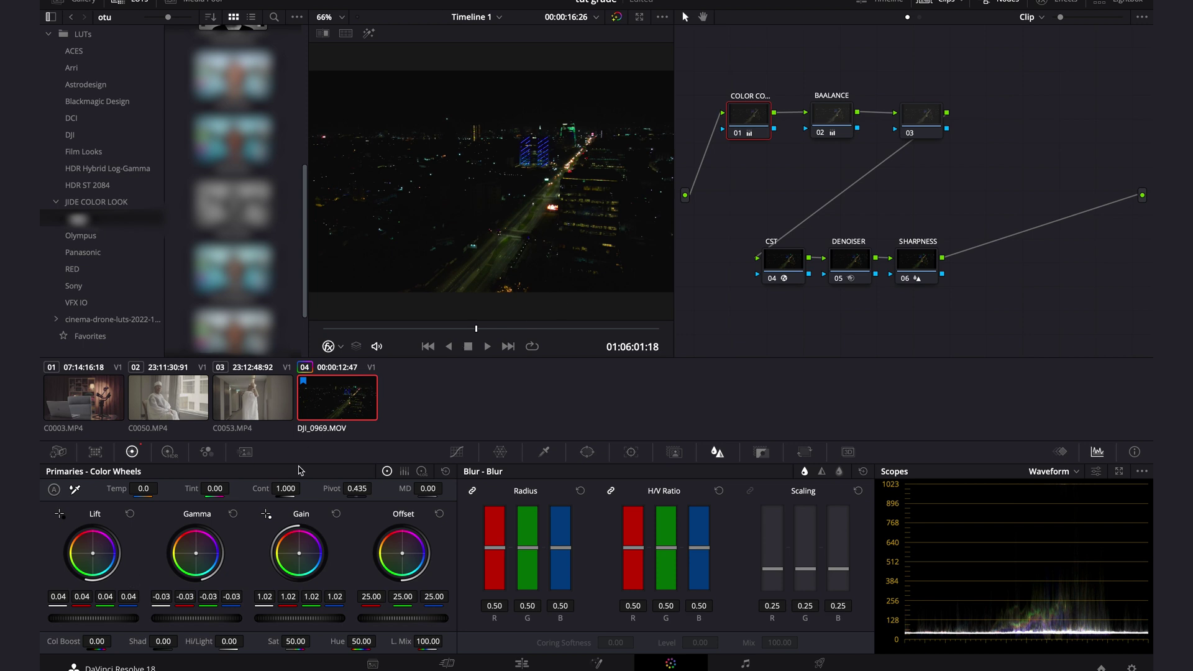
Step: On node 01's custom curve, pull the black point slightly inward and the white point farther inward along the top edge
left_click(457, 451)
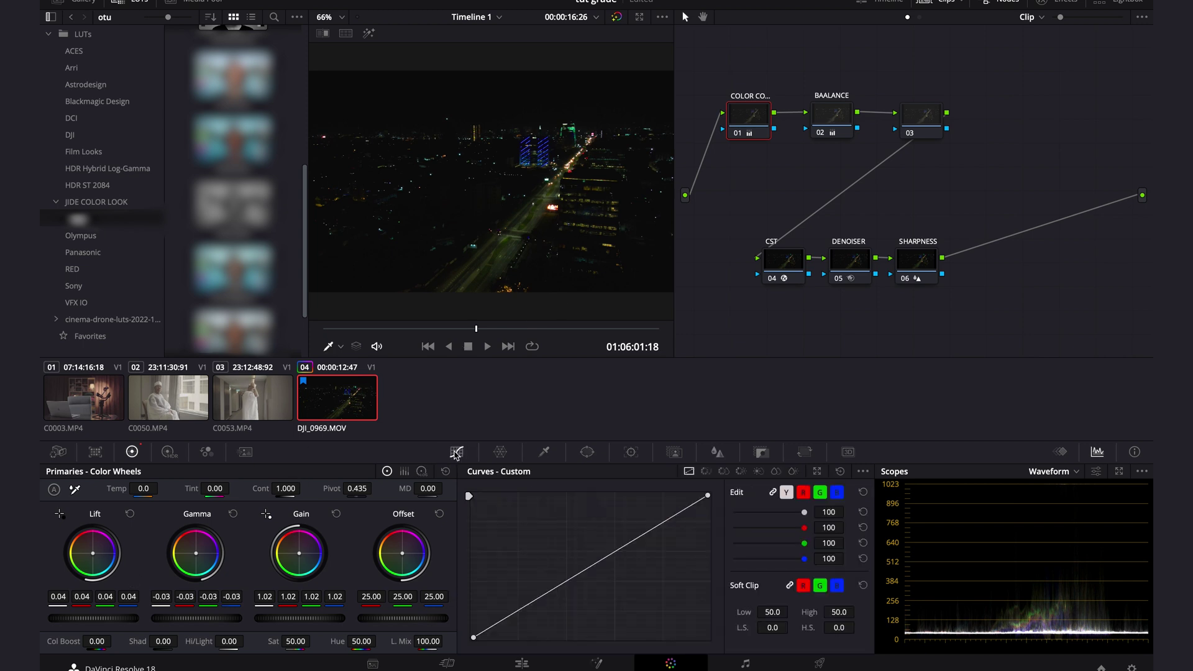
left_click_drag(475, 639, 478, 639)
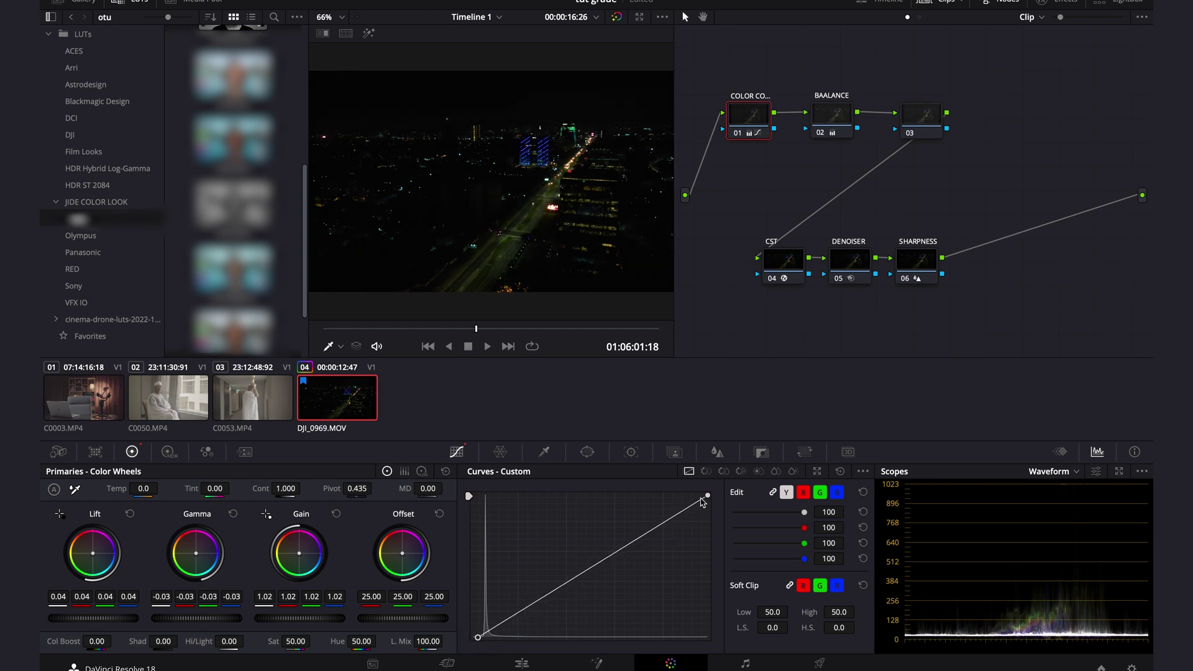
left_click_drag(709, 497, 673, 495)
Step: Scrub to a later frame and compare the shot full screen with the grade disabled and enabled
left_click_drag(372, 334, 578, 342)
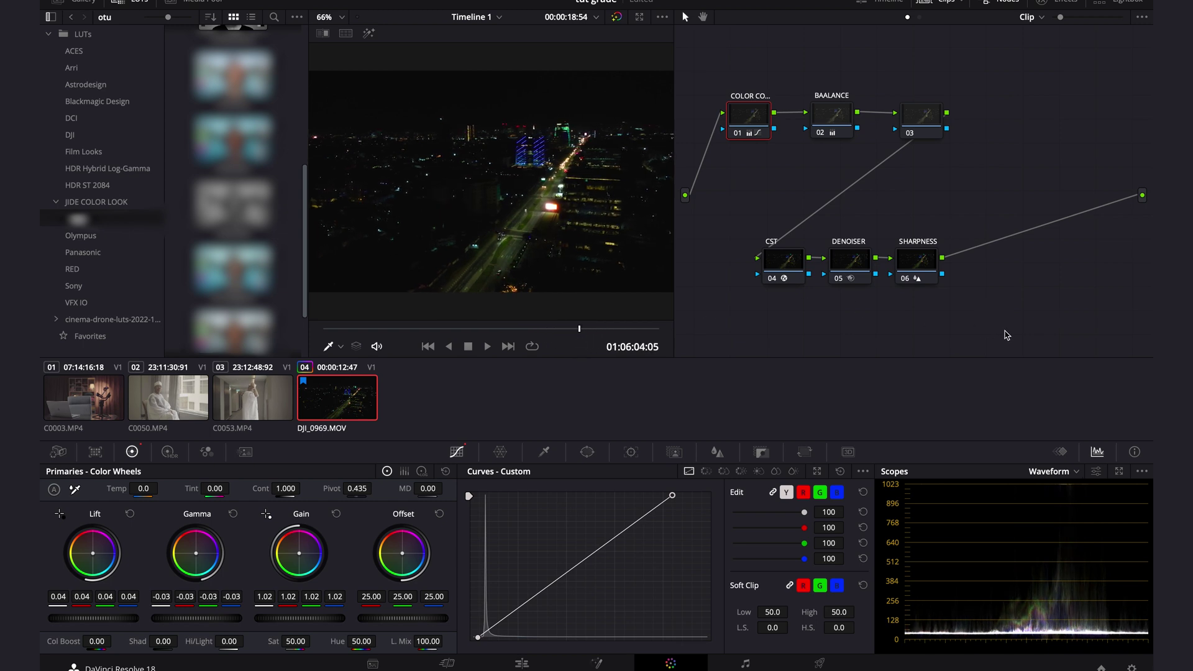
key("ctrl+f")
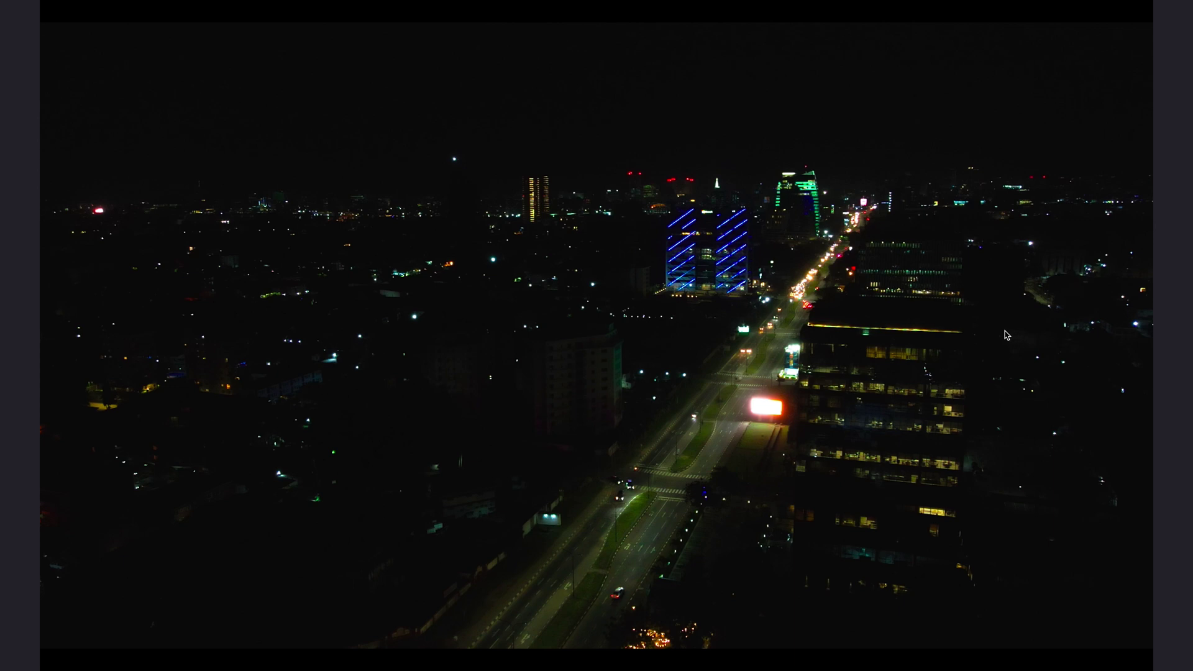
key("Escape")
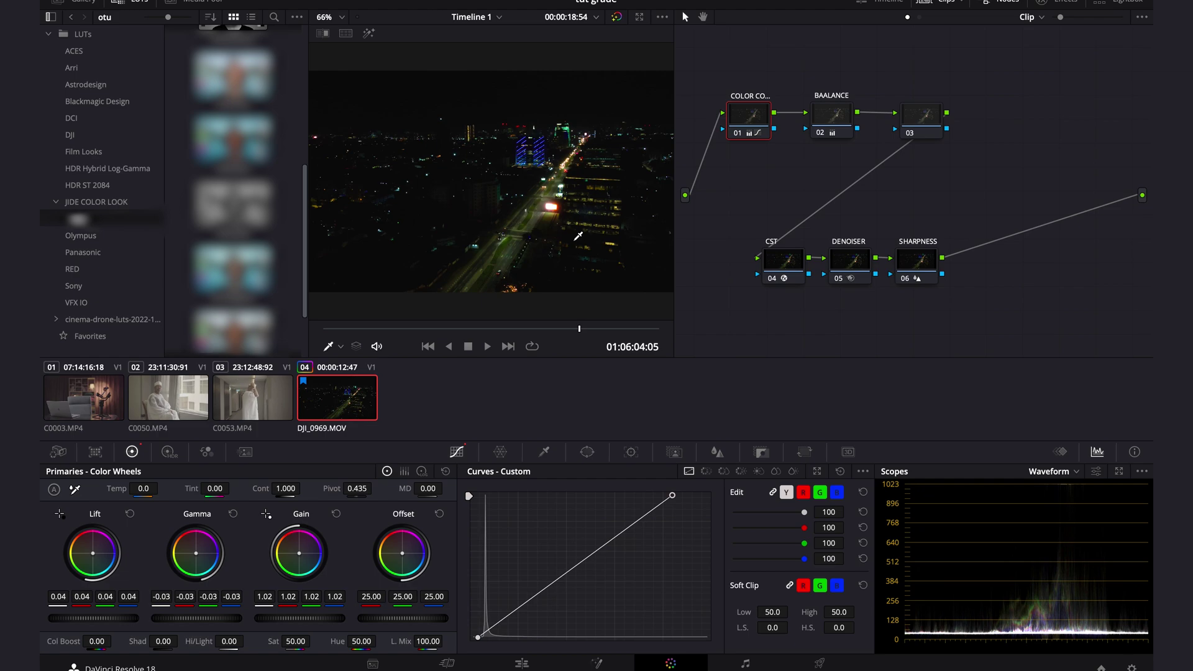
key("ctrl+f")
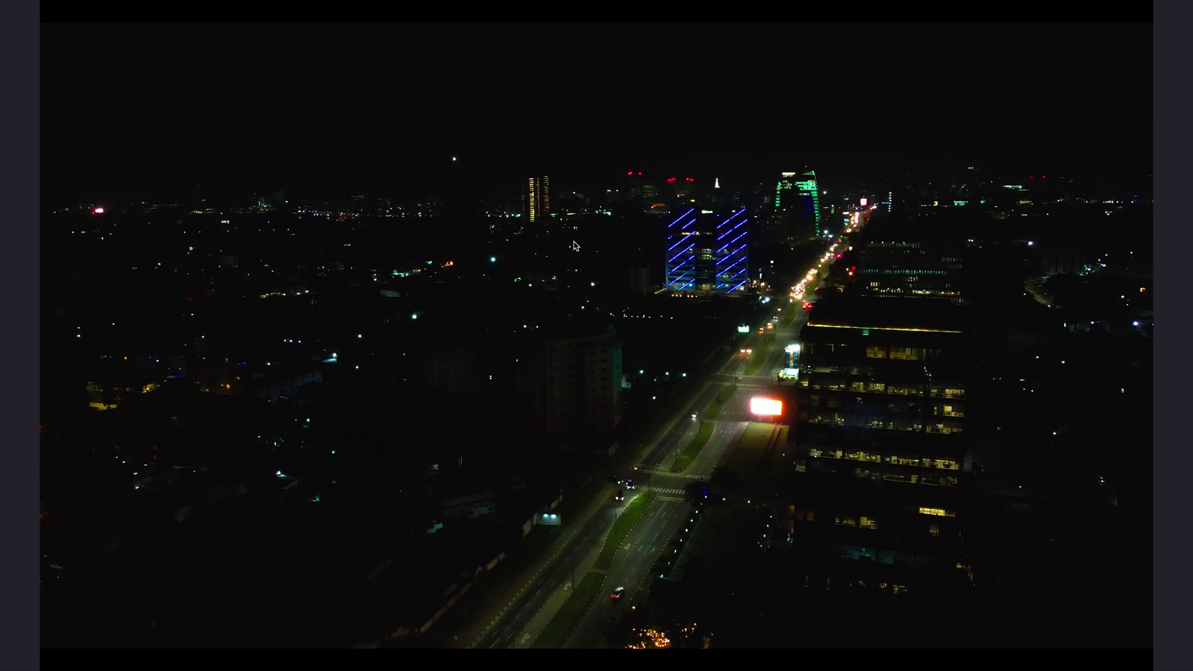
key("ctrl+d")
key("ctrl+d")
key("ctrl+d")
key("ctrl+d")
key("ctrl+d")
key("ctrl+d")
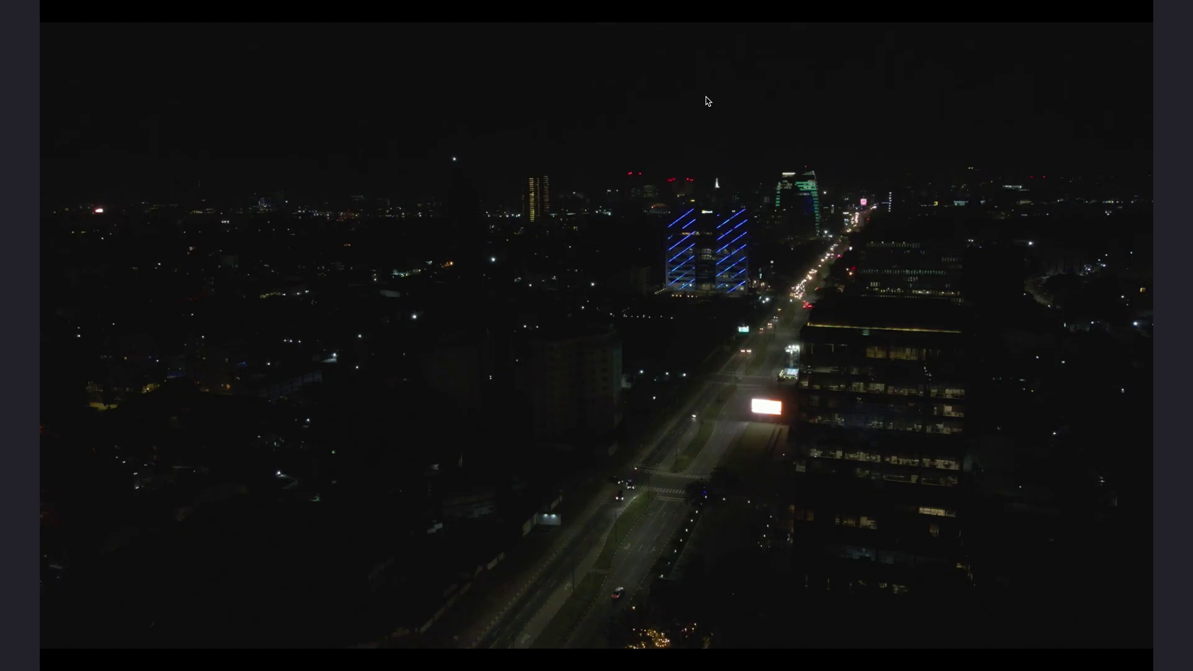
key("ctrl+d")
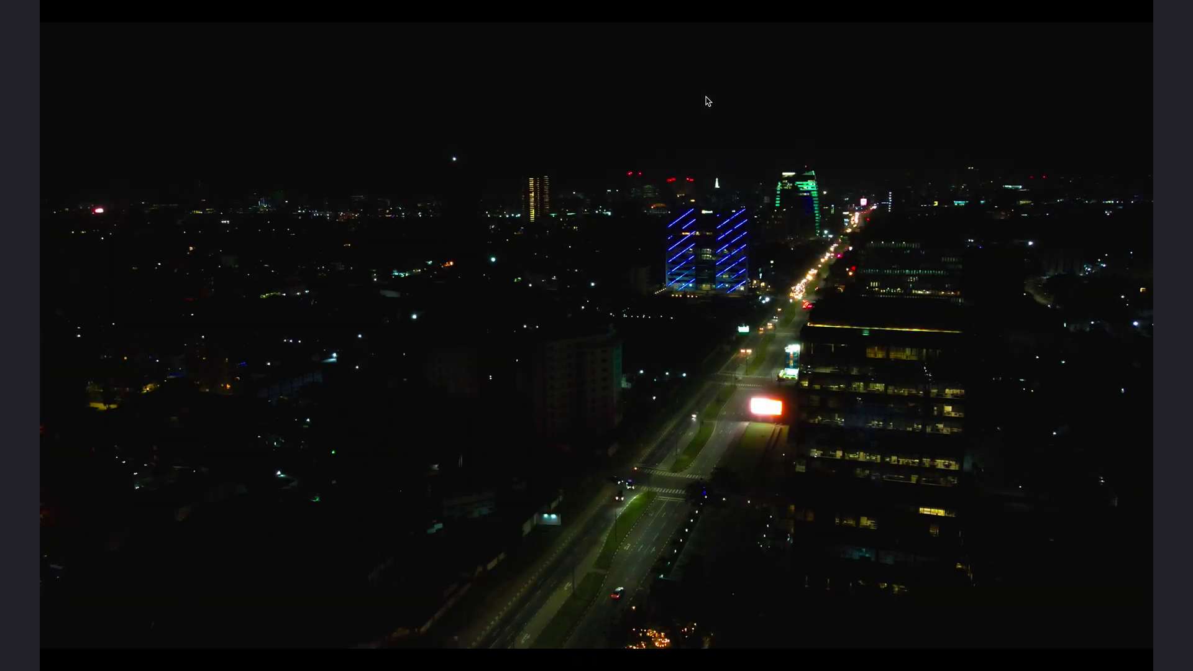
key("ctrl+d")
key("ctrl+d")
key("Escape")
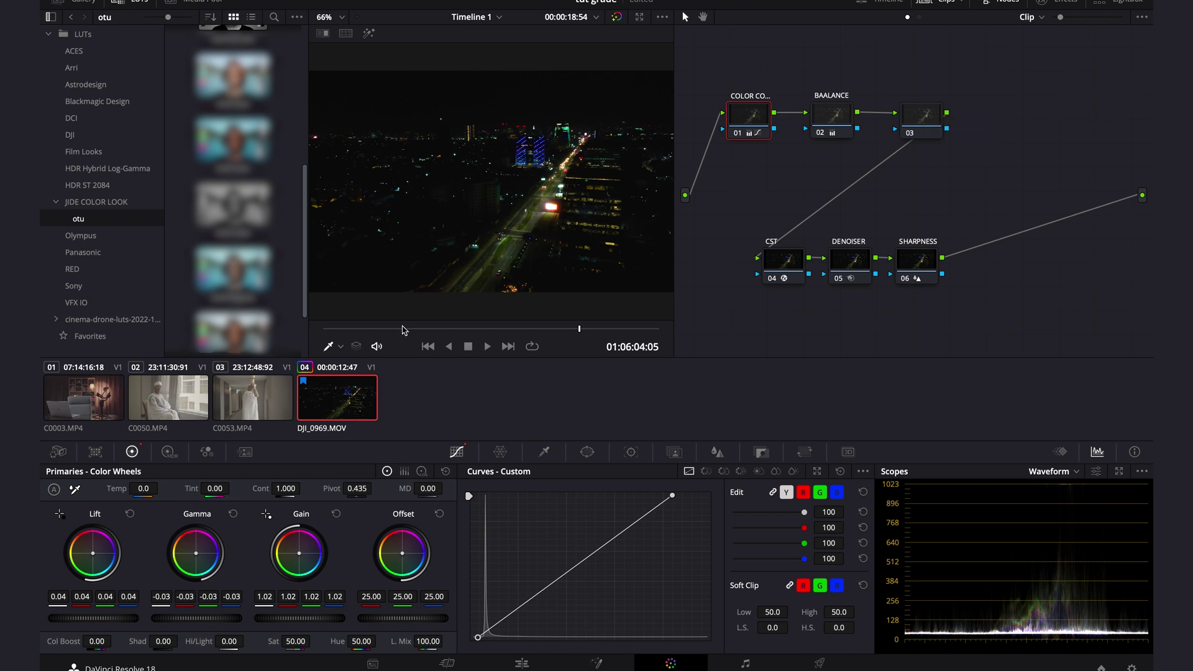
Step: Spread the CST node apart from the DENOISER and SHARPNESS nodes and delete the empty node 03
mouse_move(369, 329)
left_mouse_down()
mouse_move(632, 329)
mouse_move(400, 346)
mouse_move(488, 336)
left_mouse_up()
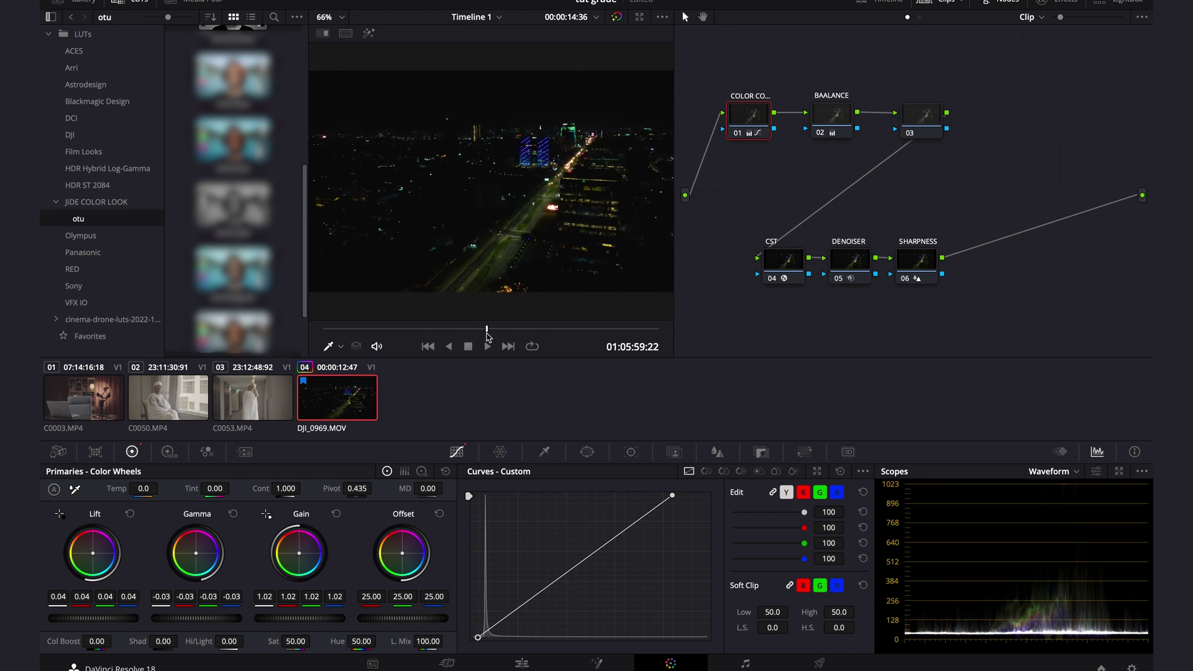
left_click_drag(785, 273, 728, 271)
left_click_drag(1036, 280, 953, 260)
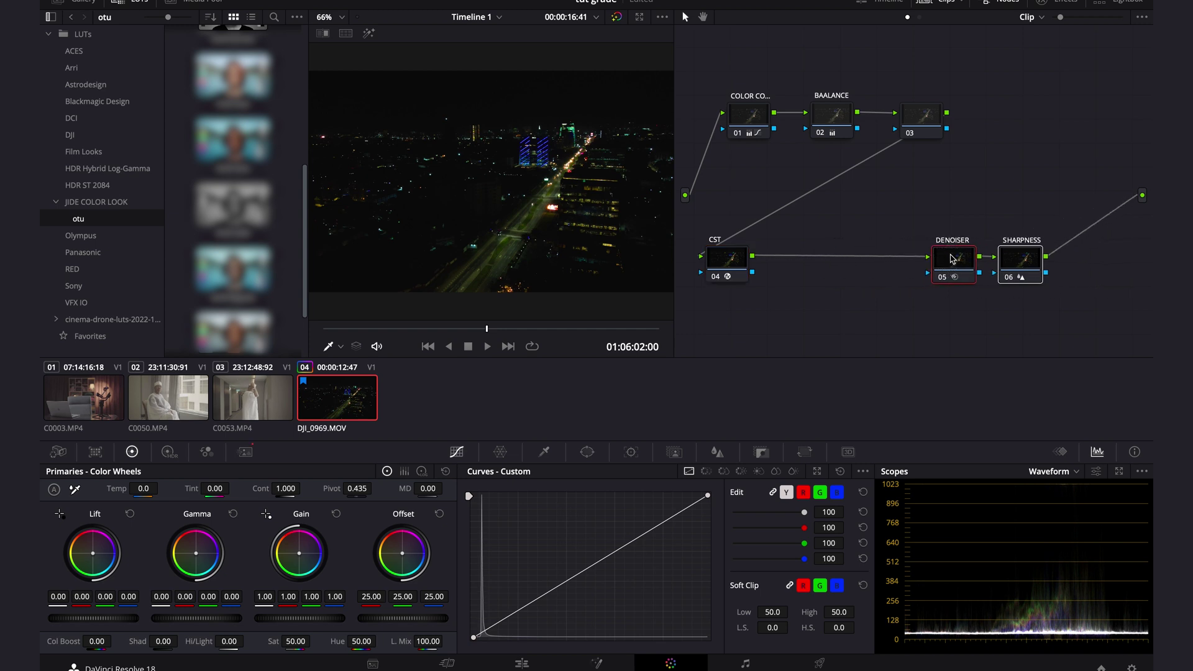
left_click(925, 122)
key("Delete")
left_click(730, 267)
mouse_move(729, 267)
left_mouse_down()
mouse_move(908, 149)
mouse_move(742, 265)
left_mouse_up()
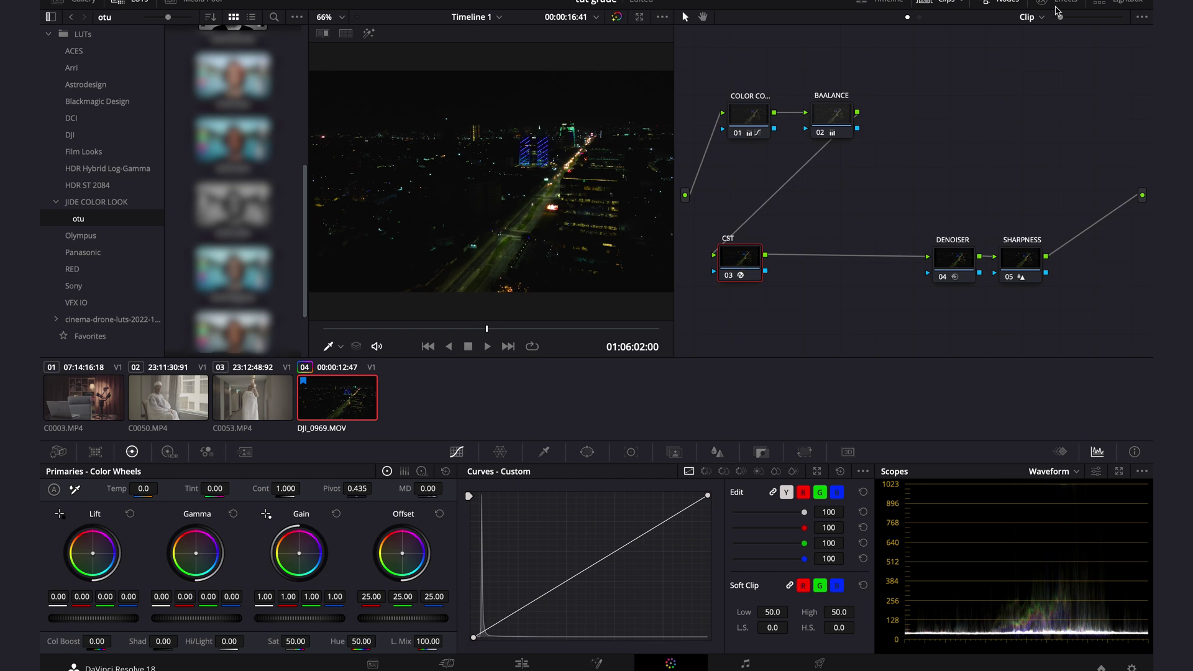
Step: Set the output color space of the CST node's Color Space Transform to Canon Cinema Gamut
left_click(1057, 6)
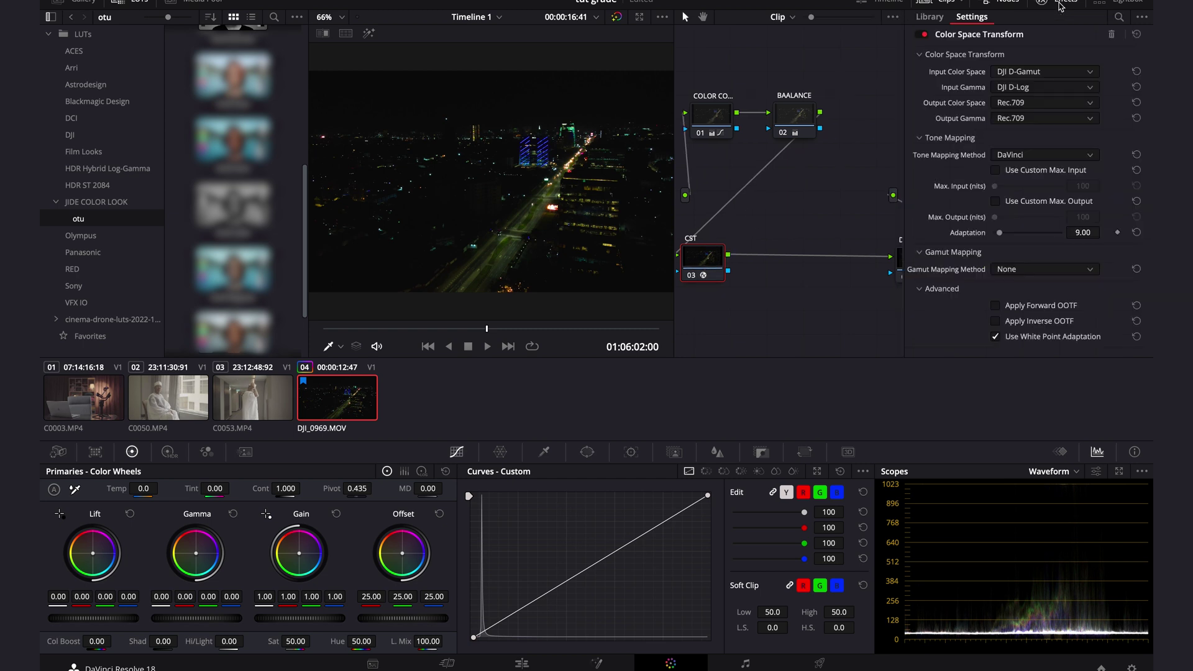
left_click(1030, 126)
left_click(1031, 107)
left_click(1031, 106)
scroll(1060, 230, "down", 5)
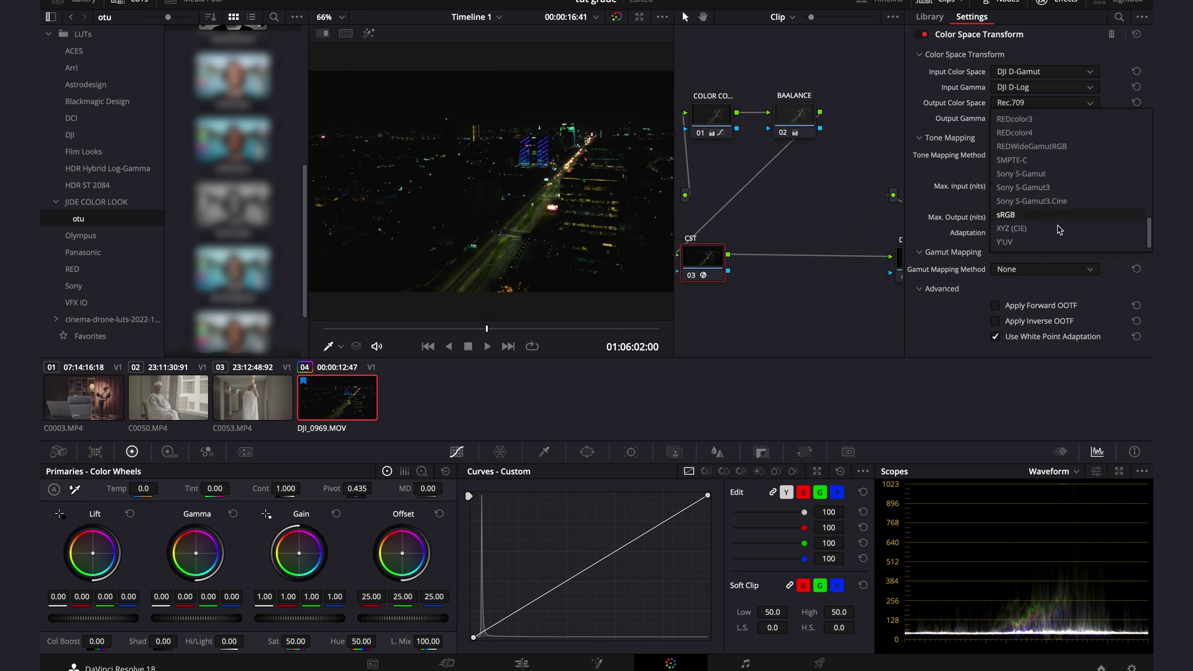
scroll(1041, 187, "up", 7)
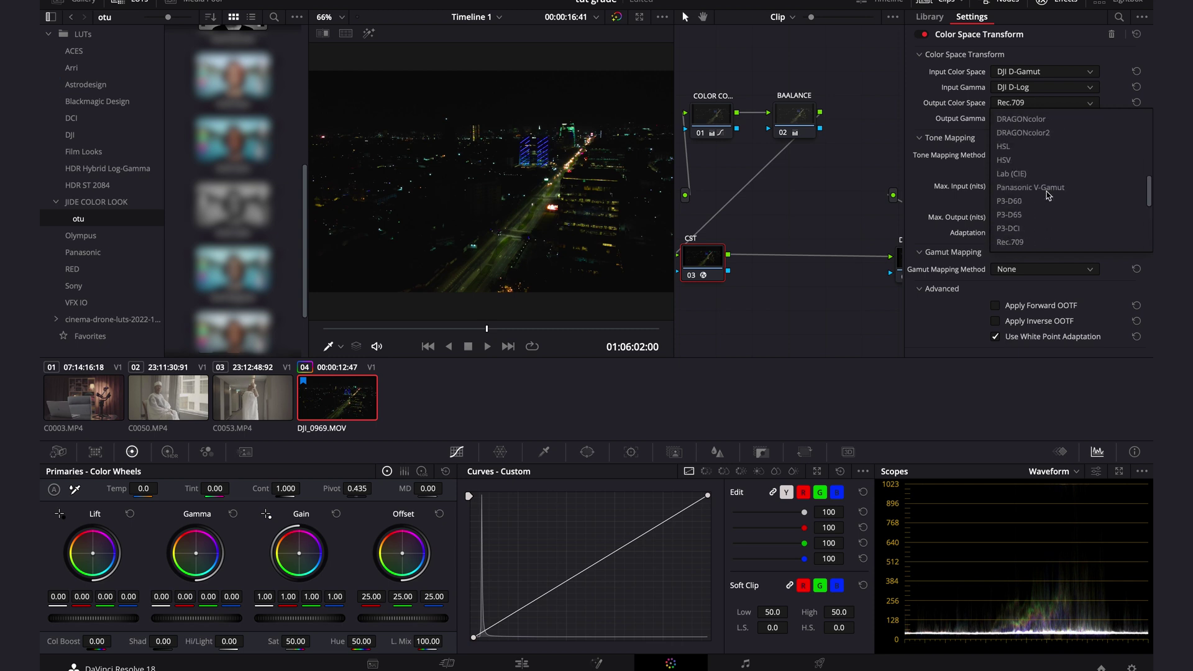
scroll(1031, 177, "up", 4)
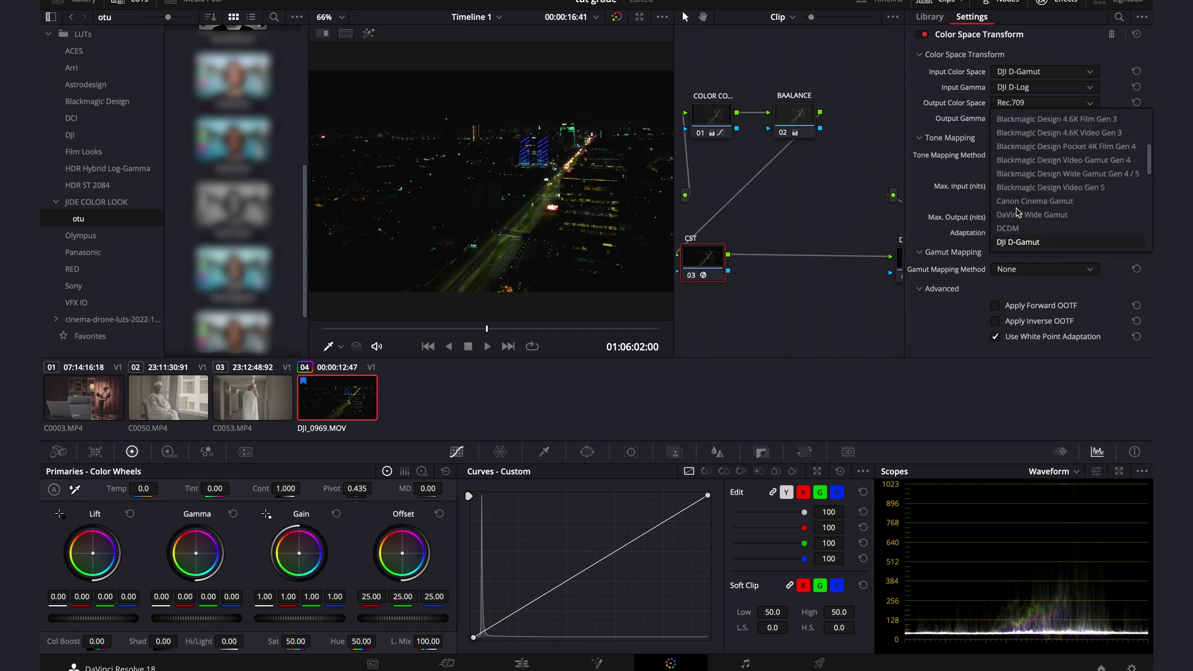
left_click(1047, 203)
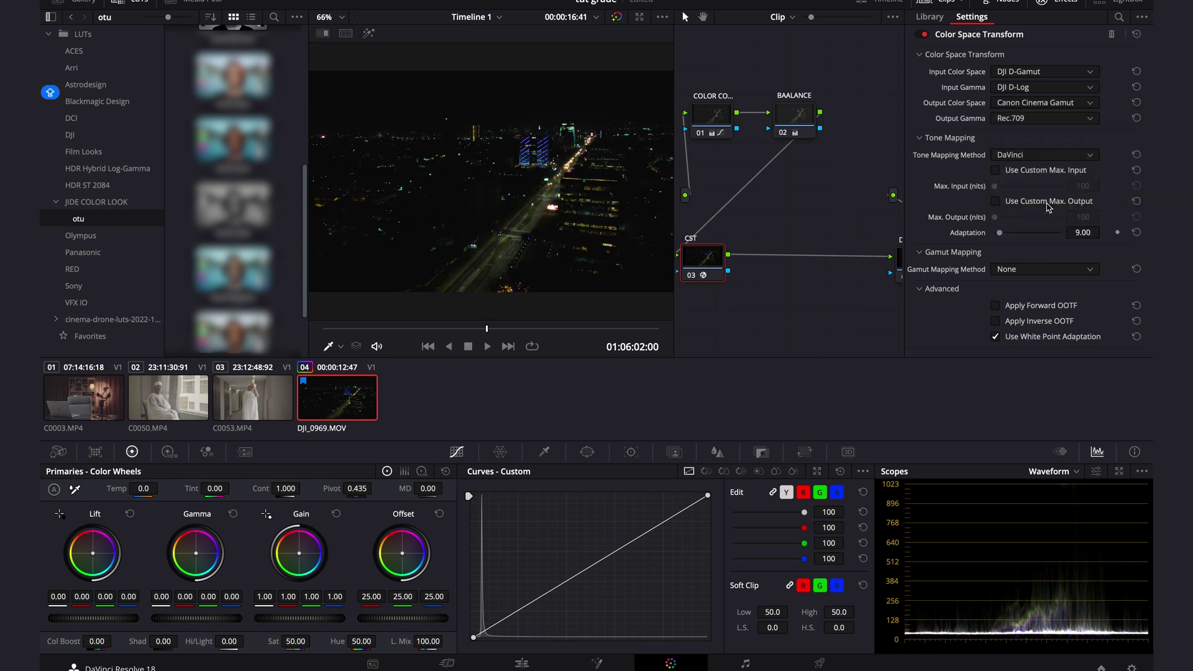
Step: Add a serial node directly after the CST node
right_click(708, 262)
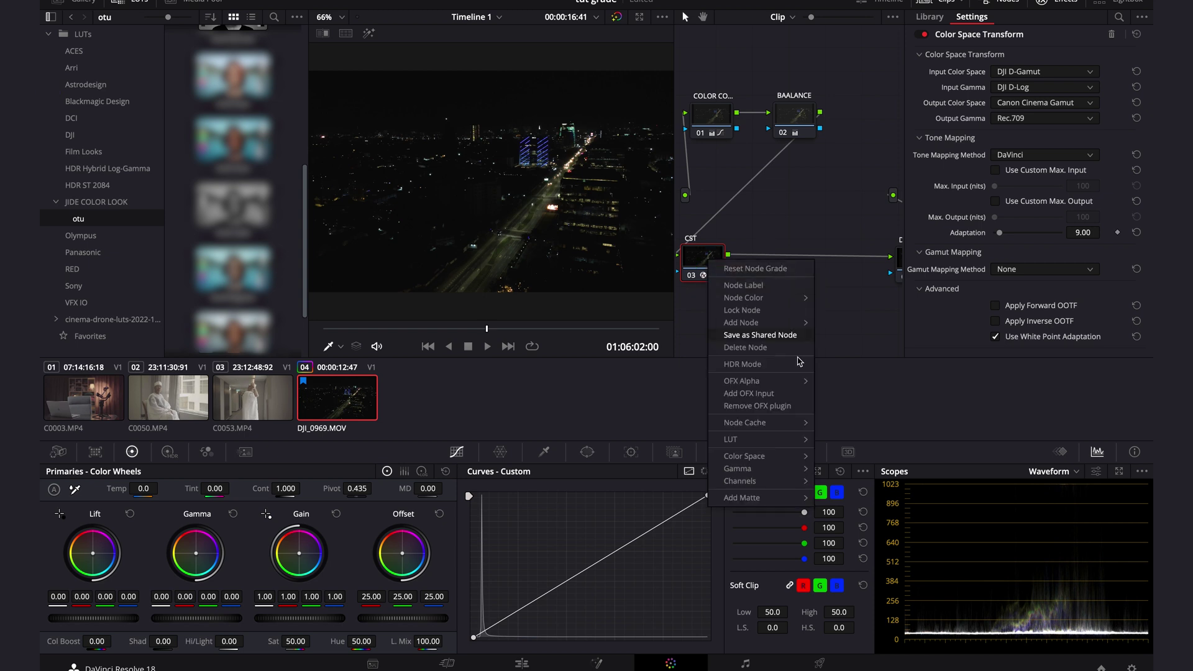
mouse_move(792, 325)
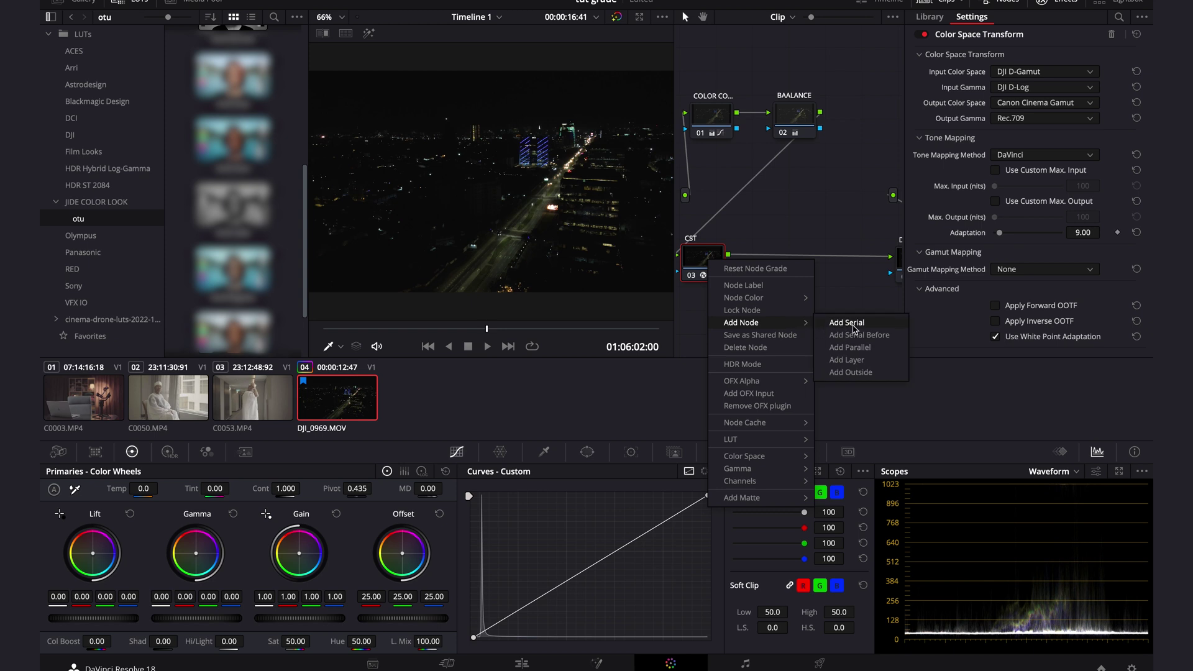
left_click(860, 324)
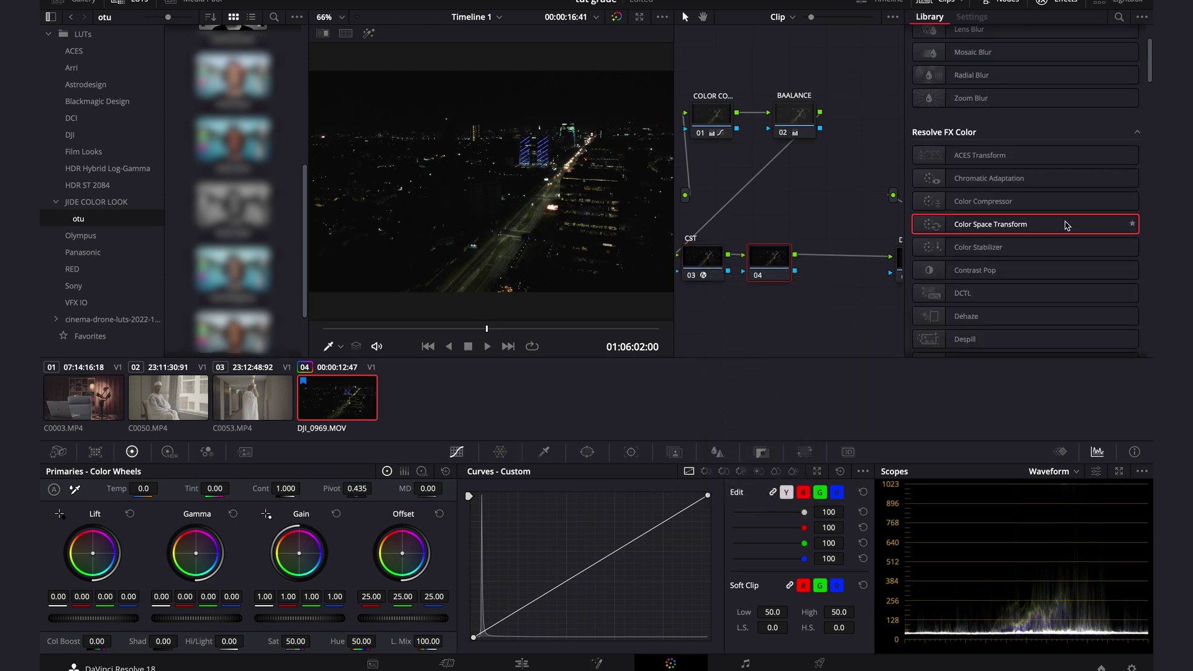
Step: Try the Color Space Transform effect on the new node 04, then revert to the node without it
scroll(1060, 168, "down", 3)
scroll(1059, 168, "up", 3)
left_click(970, 221)
left_click_drag(969, 220, 761, 266)
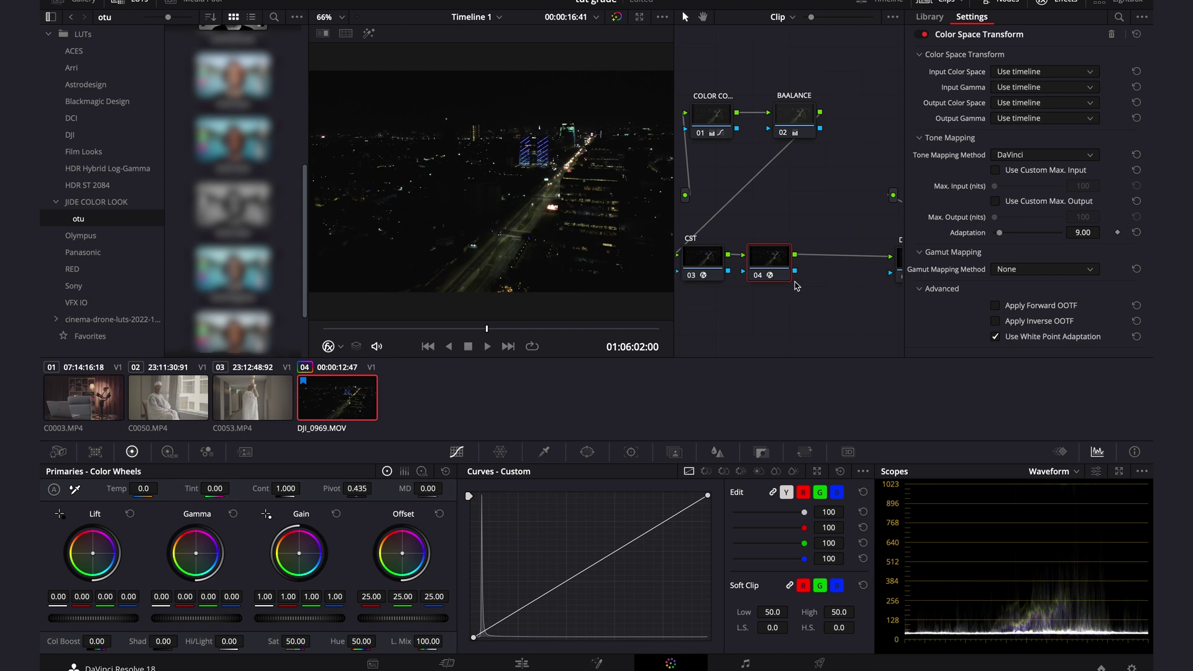
key("Delete")
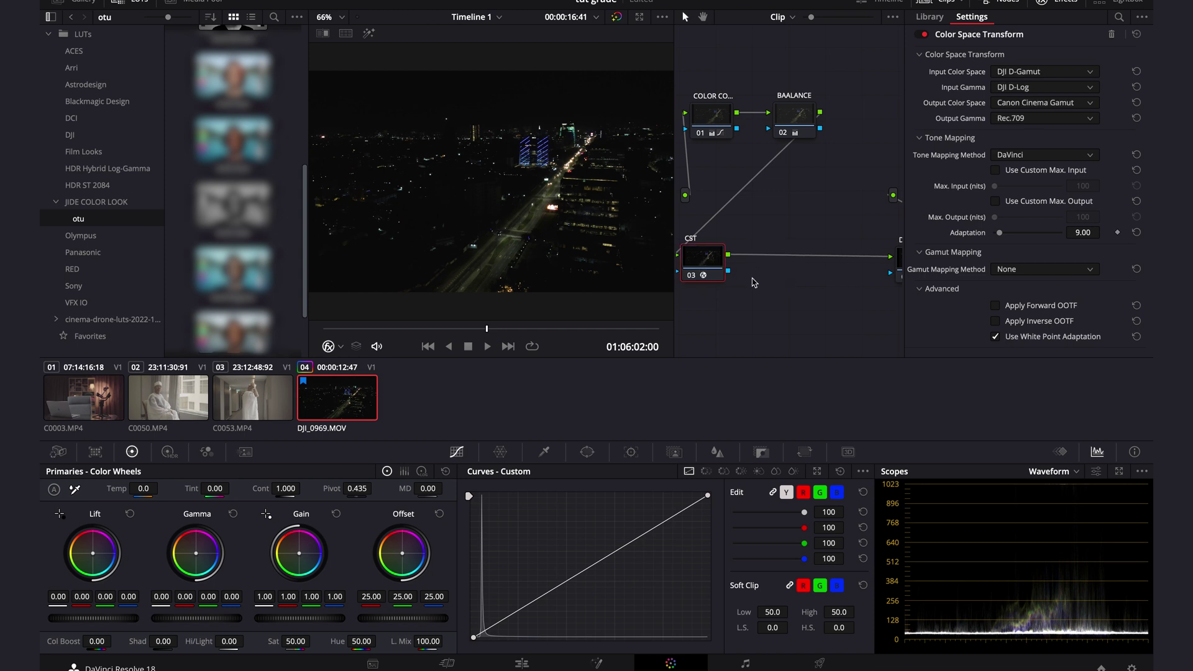
key("ctrl+z")
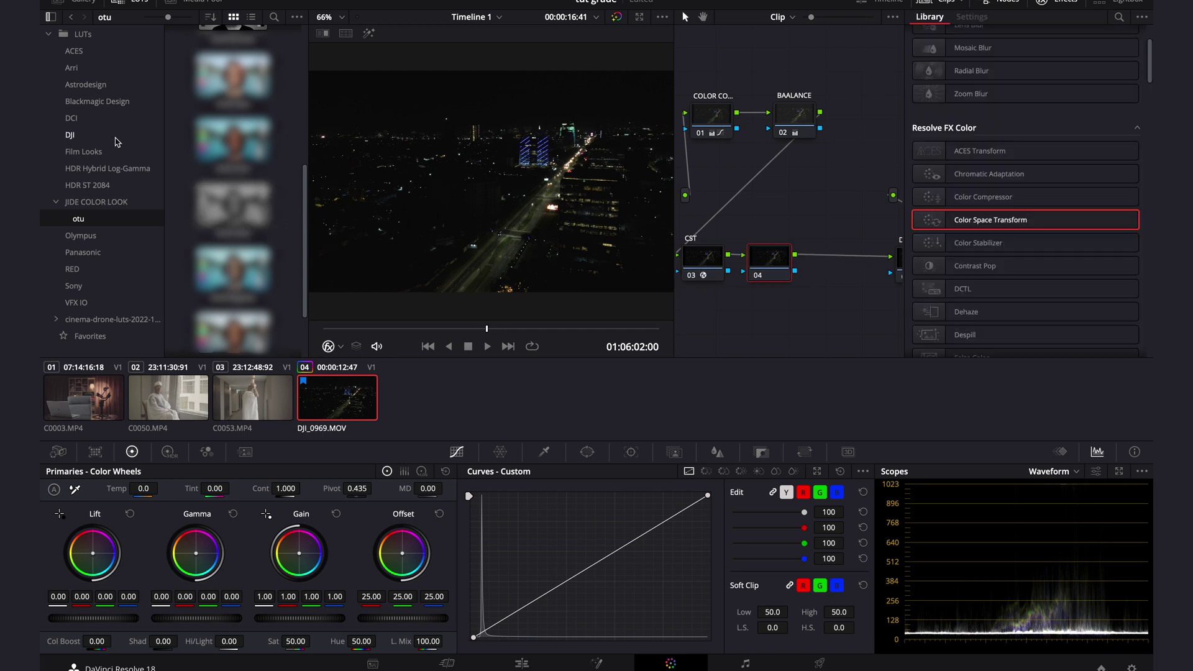
Step: Preview the Film Looks LUTs on the night shot and apply Rec709 Kodak 2383 D65 to node 04
left_click(93, 152)
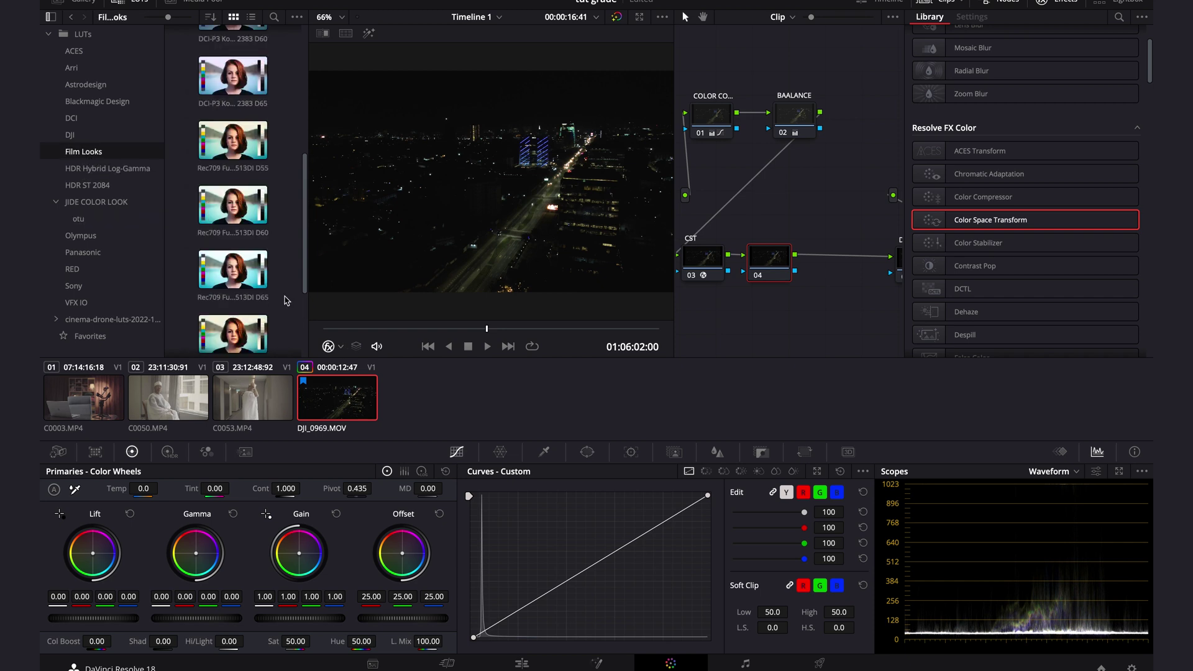
scroll(285, 301, "down", 2)
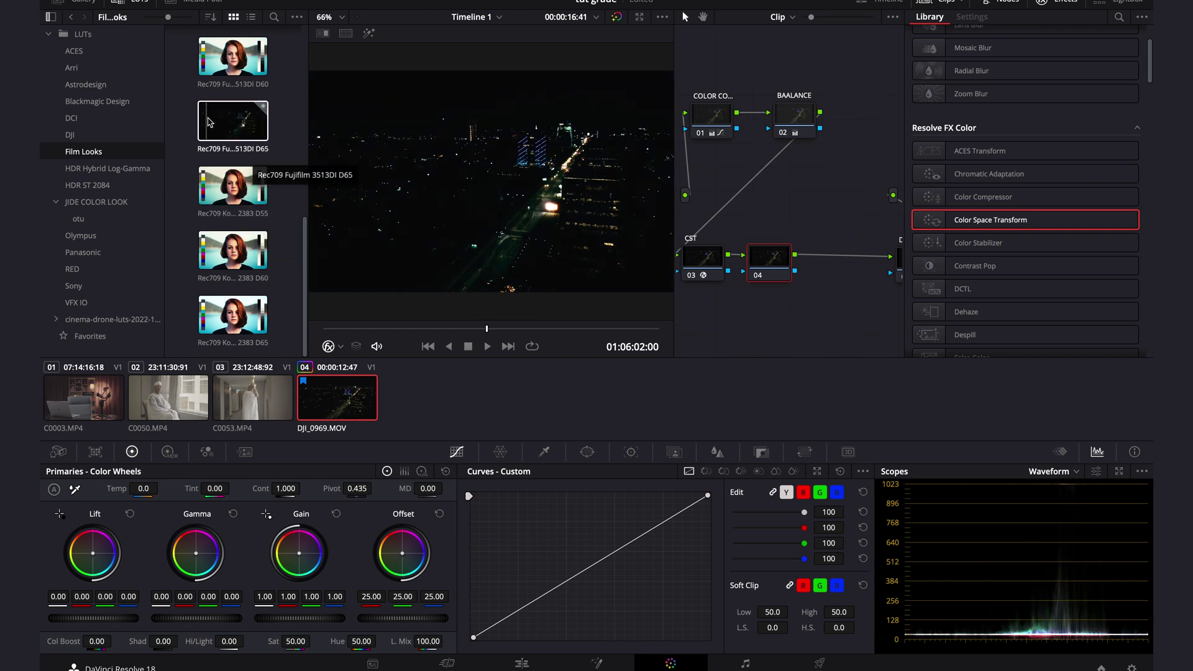
scroll(233, 120, "up", 4)
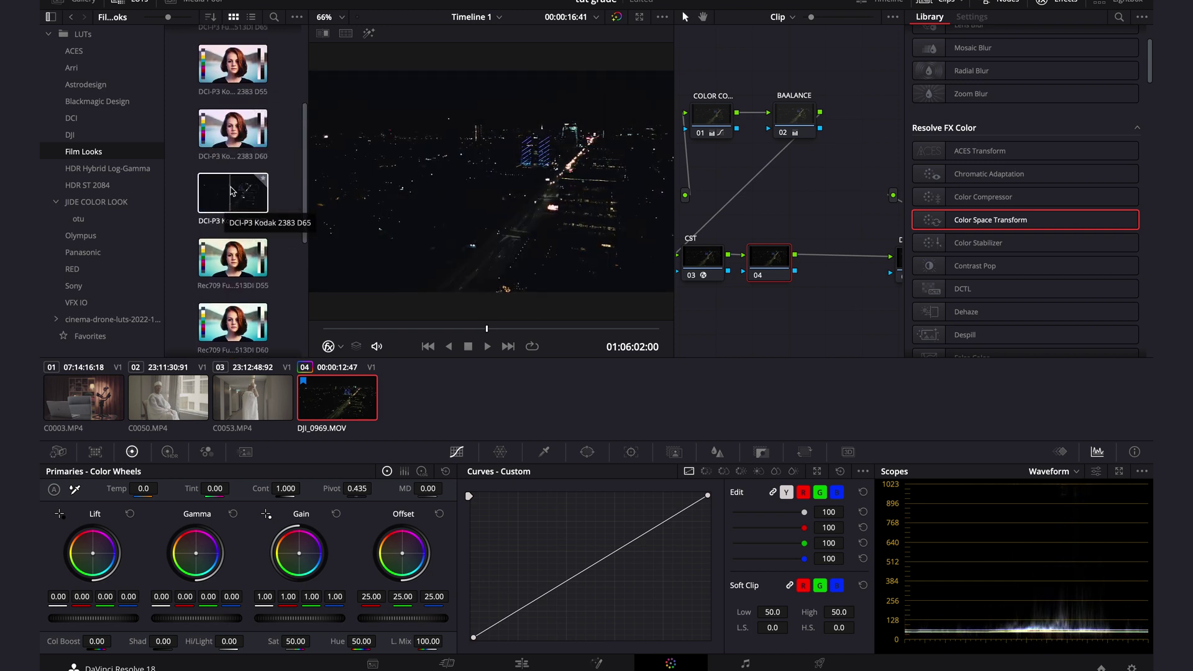
scroll(236, 259, "down", 2)
left_click(238, 235)
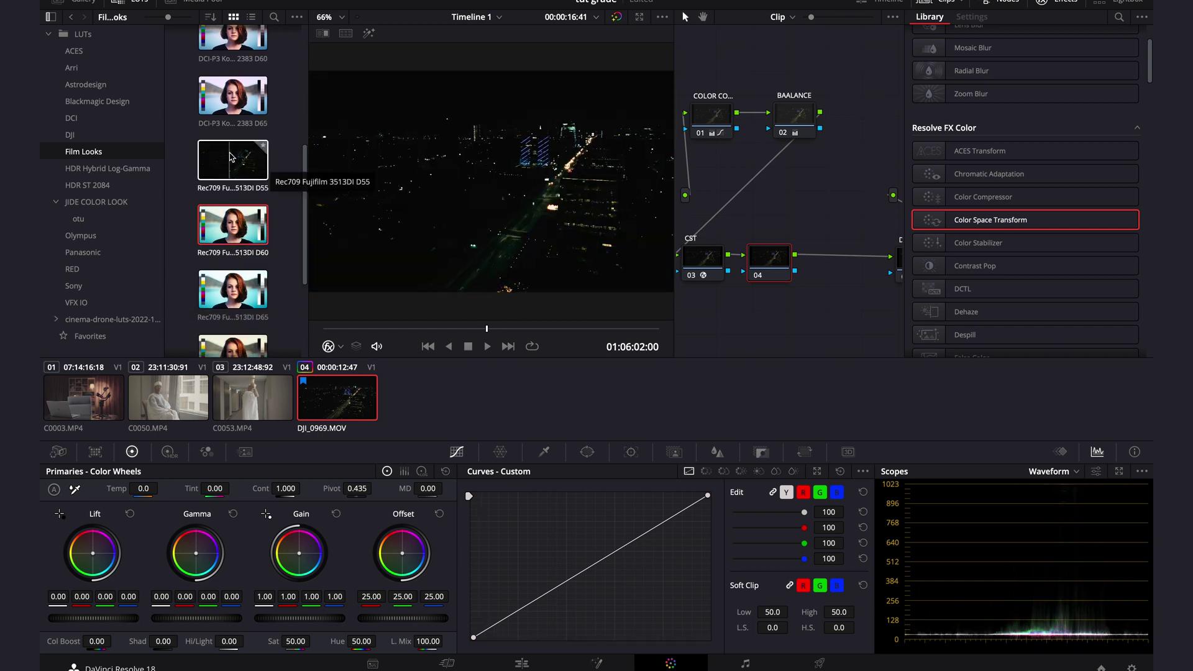
scroll(230, 149, "up", 6)
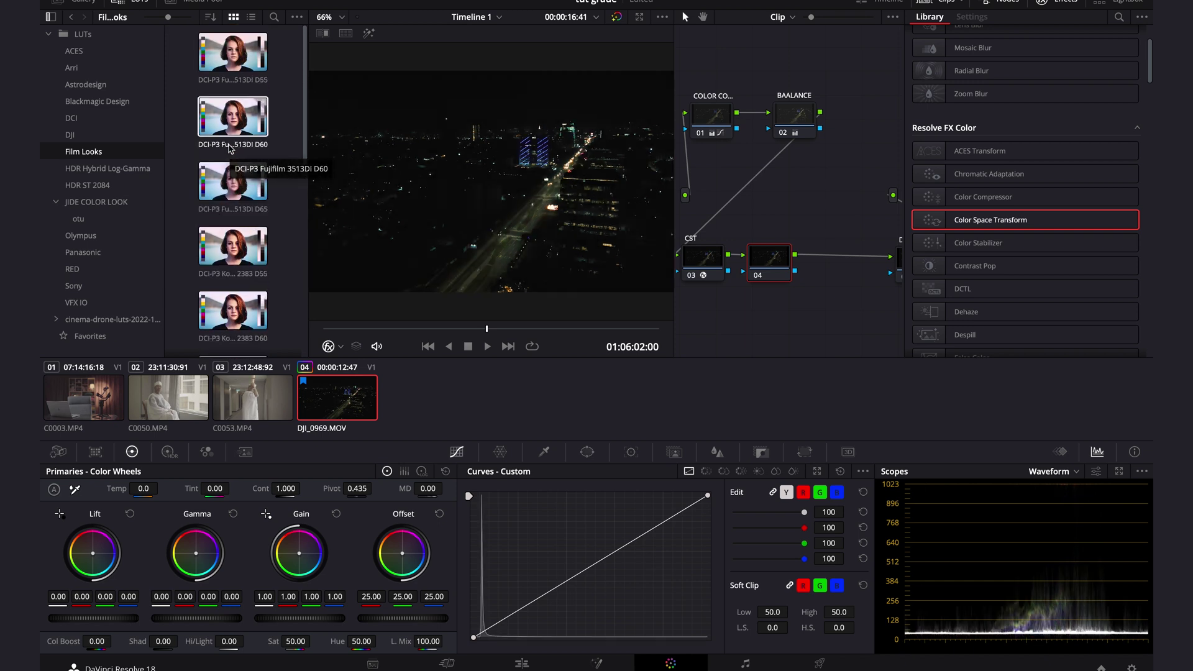
scroll(247, 129, "down", 6)
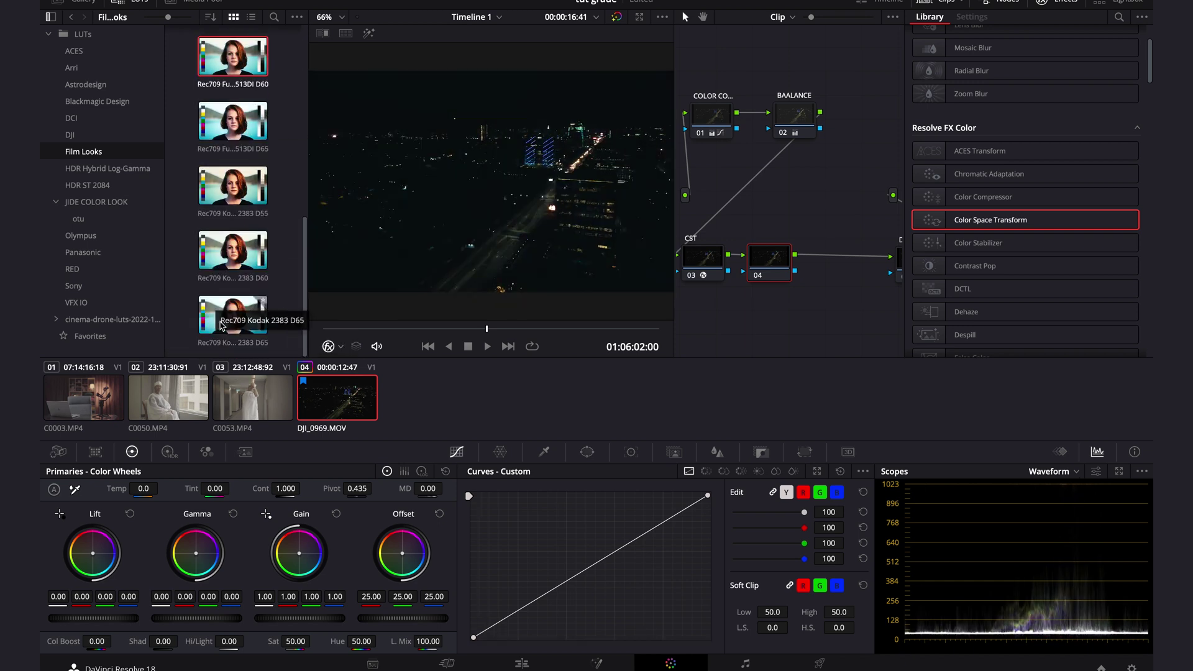
left_click_drag(231, 324, 788, 268)
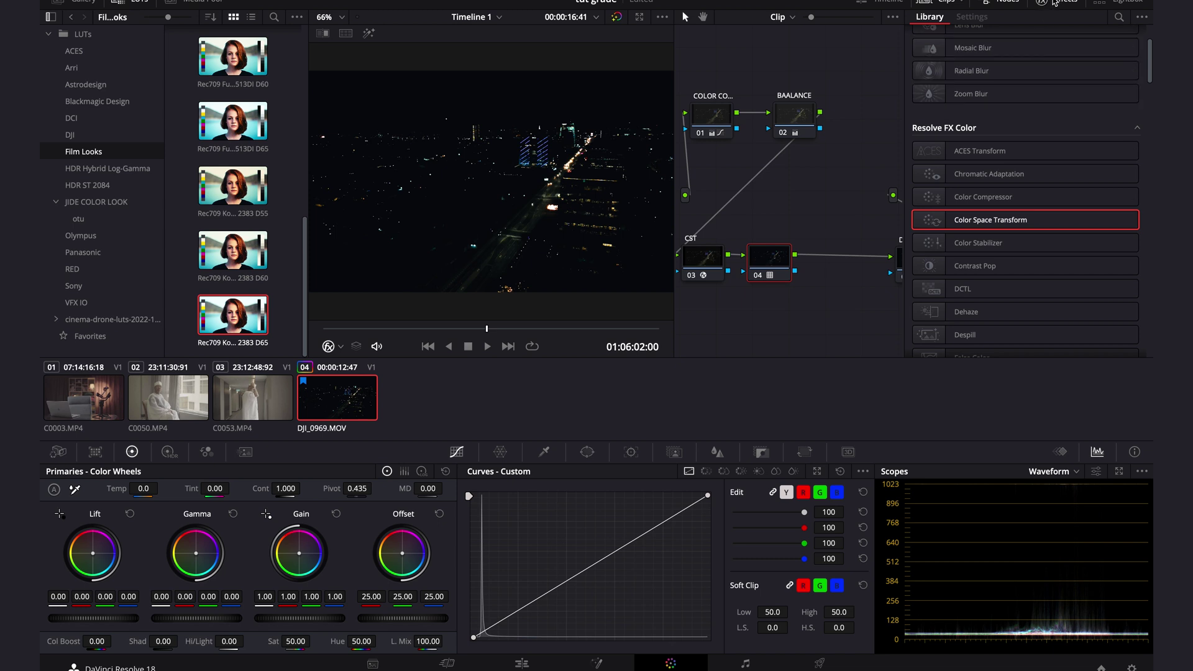
Step: Compare node 04 on and off, set its key output gain to 0.697, and check the look at 00:00:20:09
left_click(1056, 3)
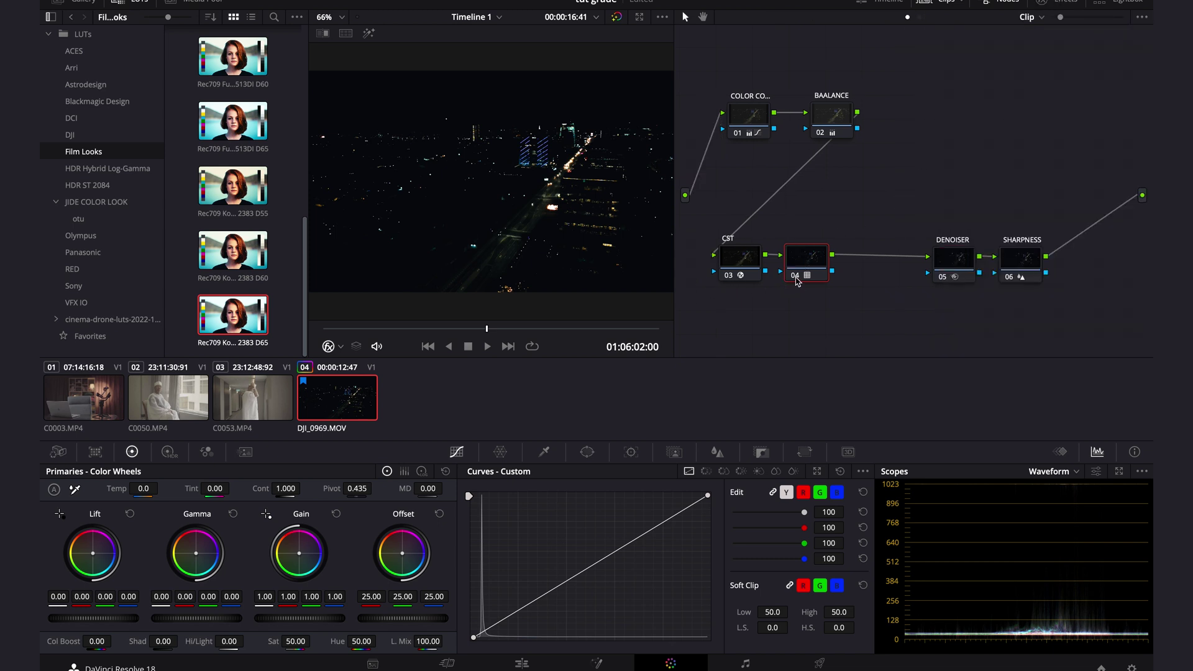
left_click(794, 279)
left_click(797, 279)
left_click(796, 277)
left_click(796, 277)
left_click(763, 452)
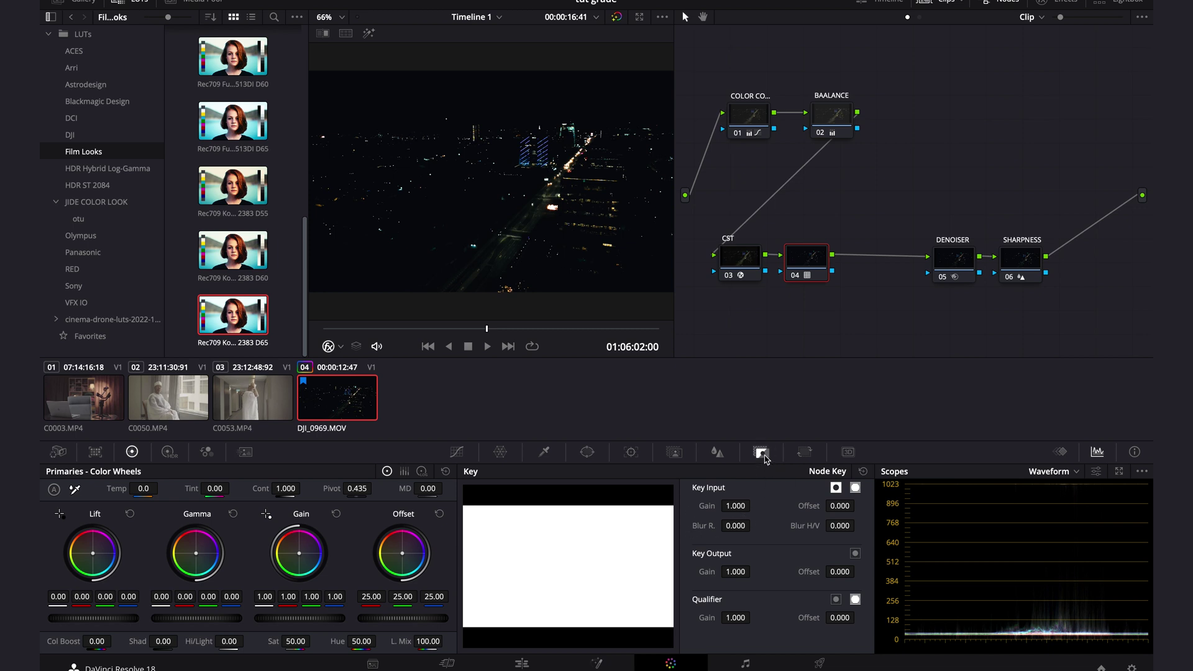
left_click_drag(740, 571, 1021, 364)
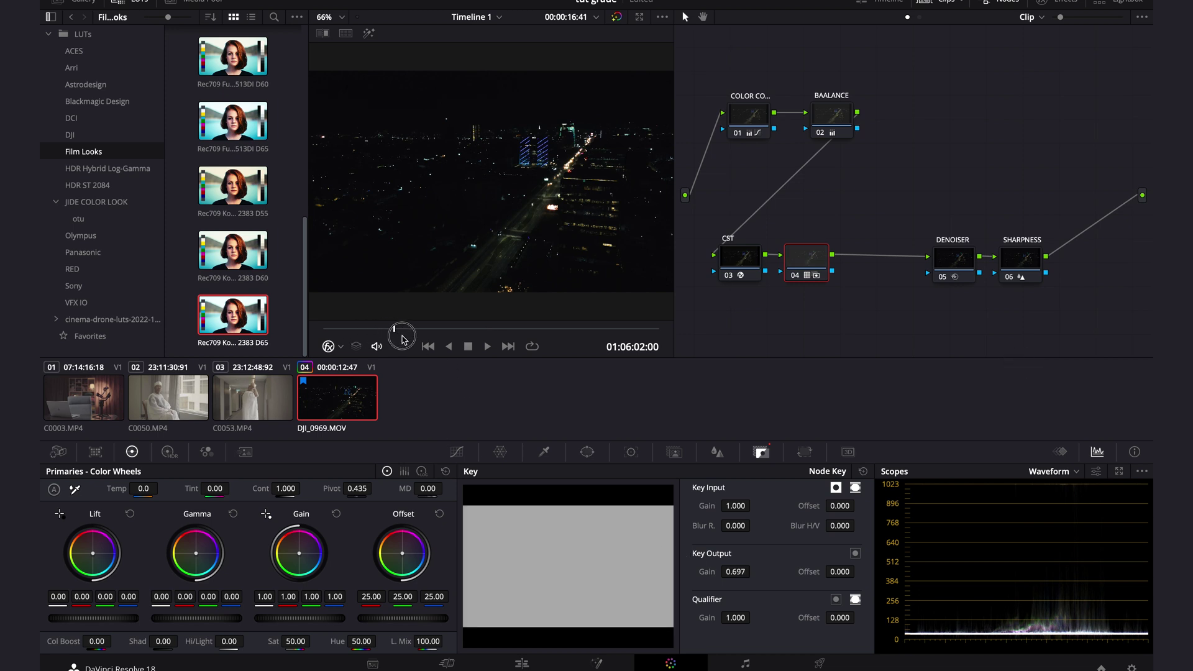
left_click_drag(486, 329, 632, 342)
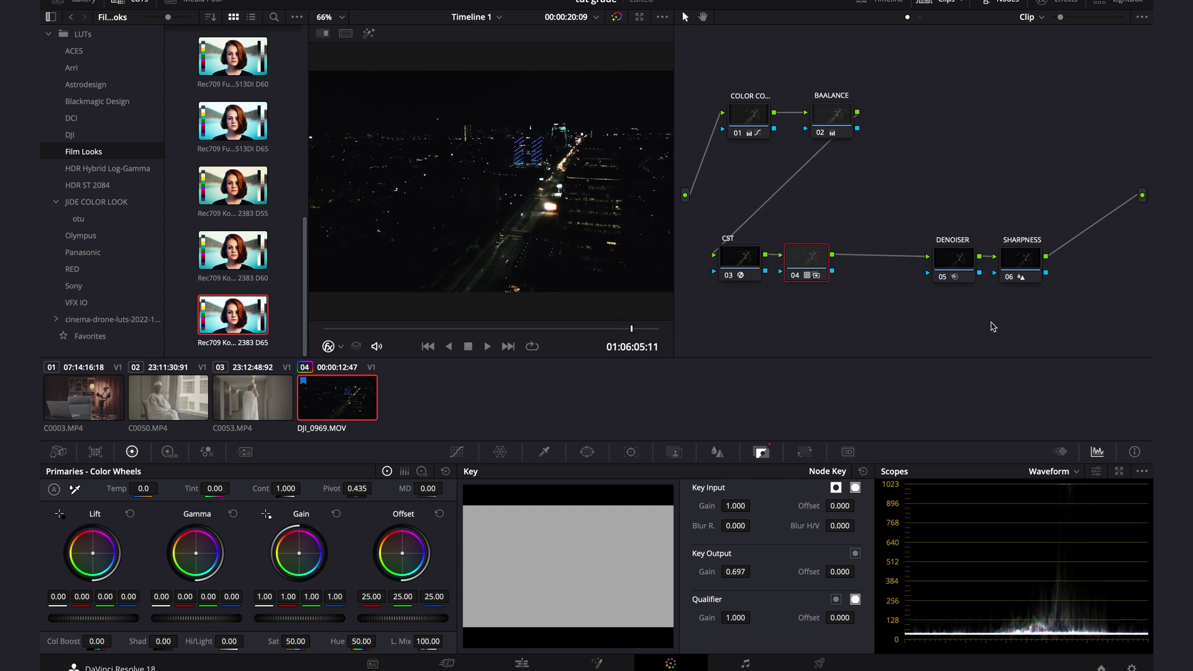
Step: Move the DENOISER and SHARPNESS nodes together closer to node 04
left_click_drag(1105, 296, 887, 265)
left_click(948, 258)
scroll(438, 131, "down", 3)
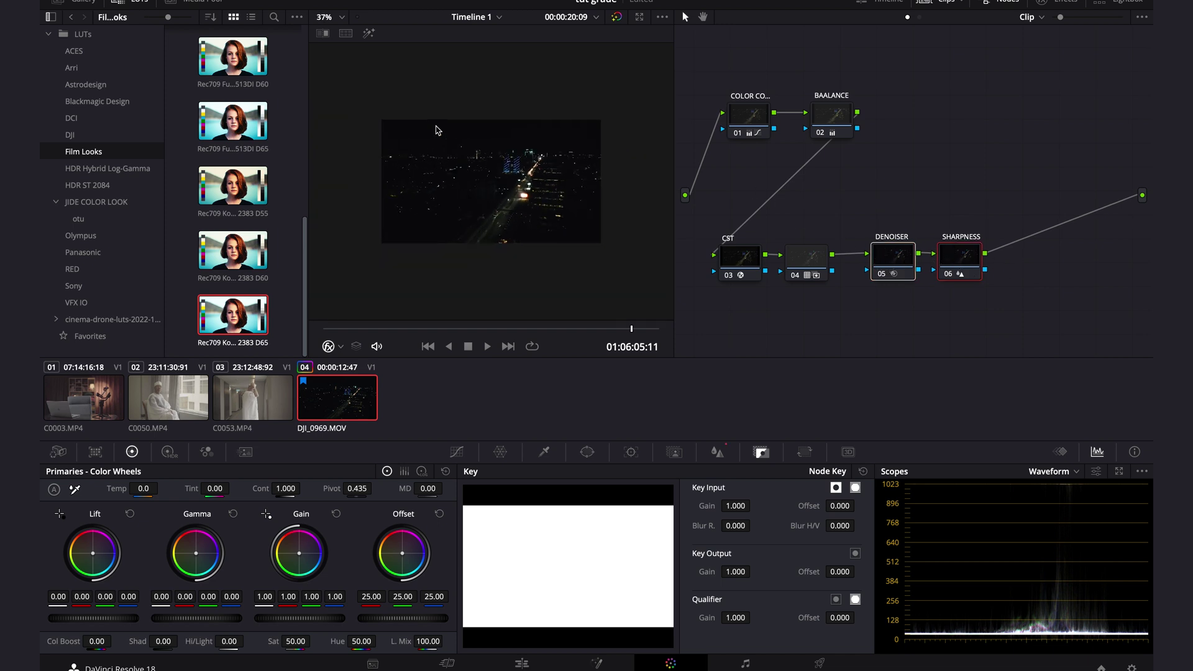
scroll(439, 130, "up", 3)
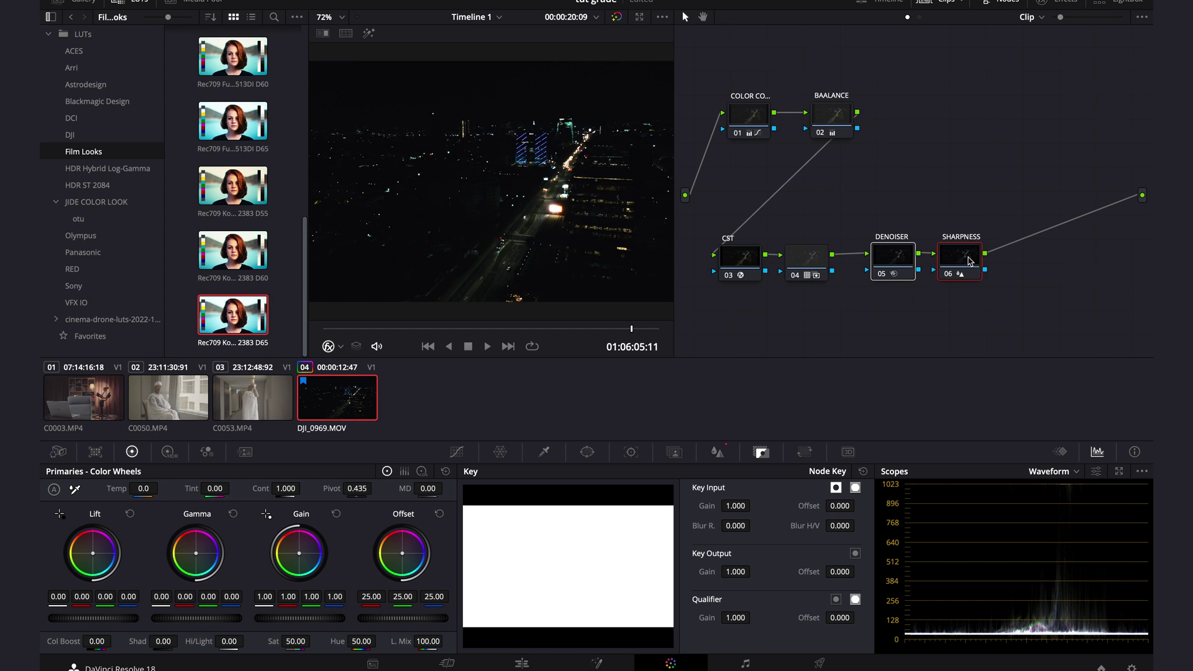
Step: Add serial node 07 after SHARPNESS and rearrange the graph, with the CST row higher and node 07 beneath it
left_click(1012, 299)
key("alt+s")
left_click_drag(1028, 254, 765, 323)
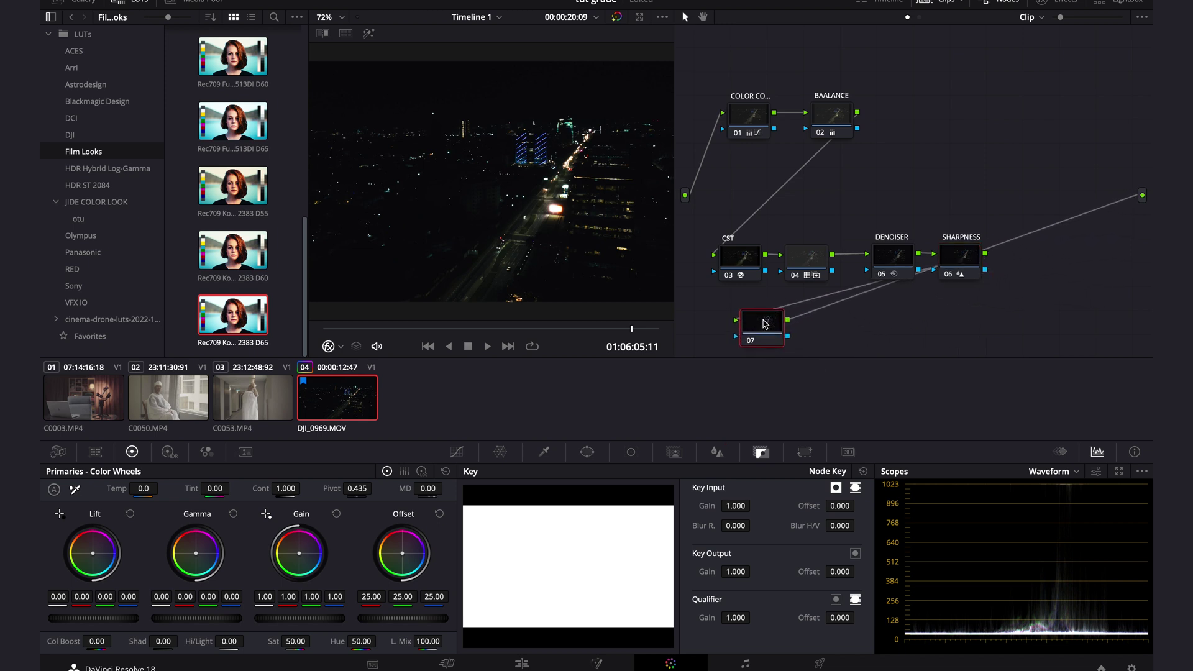
left_click_drag(1034, 298, 718, 222)
left_click_drag(746, 262, 757, 194)
left_click_drag(758, 320, 726, 274)
Step: Search the effects library for Glow and apply it to node 07
left_click(1054, 3)
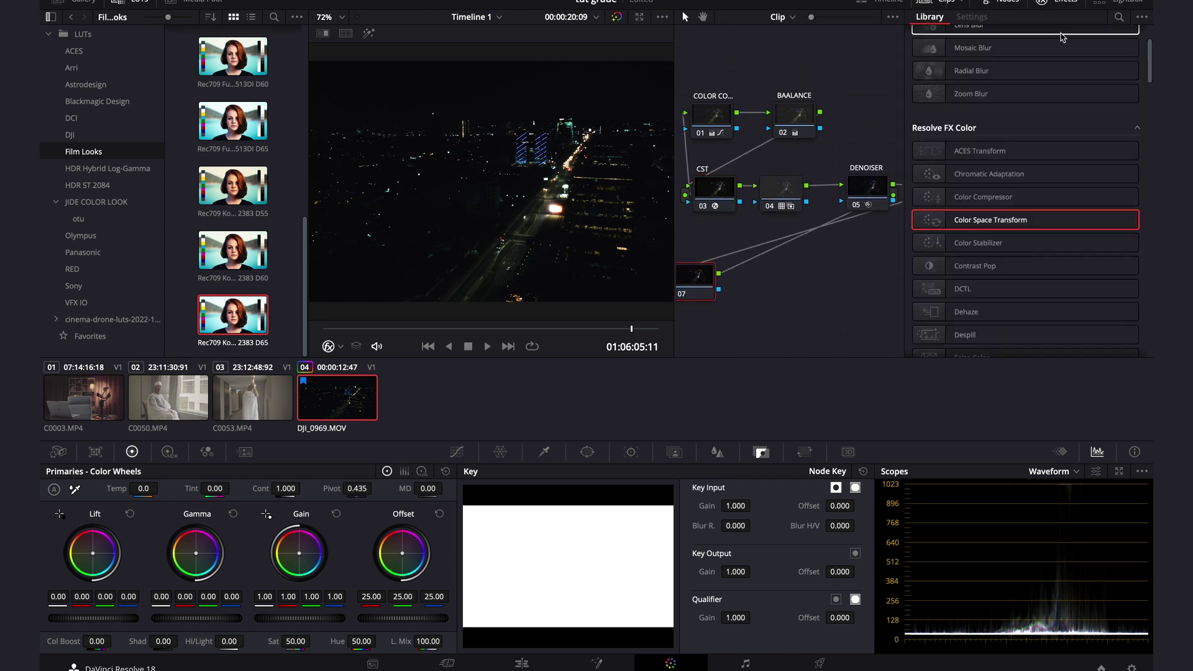
left_click(1119, 18)
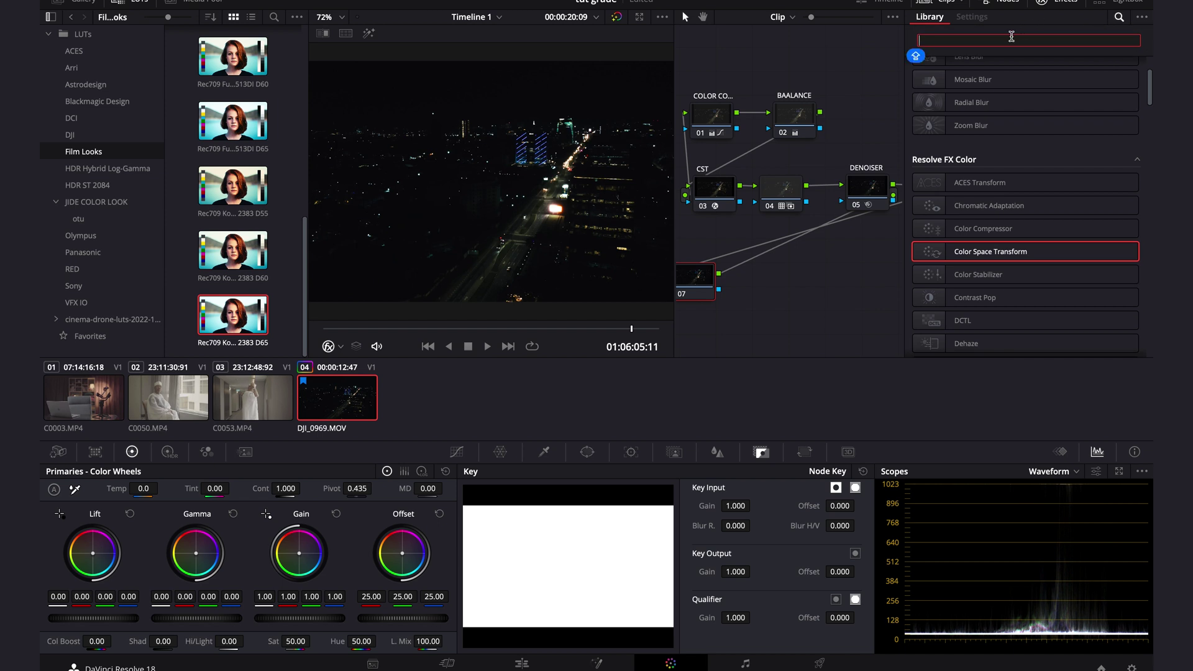
type("GRAI")
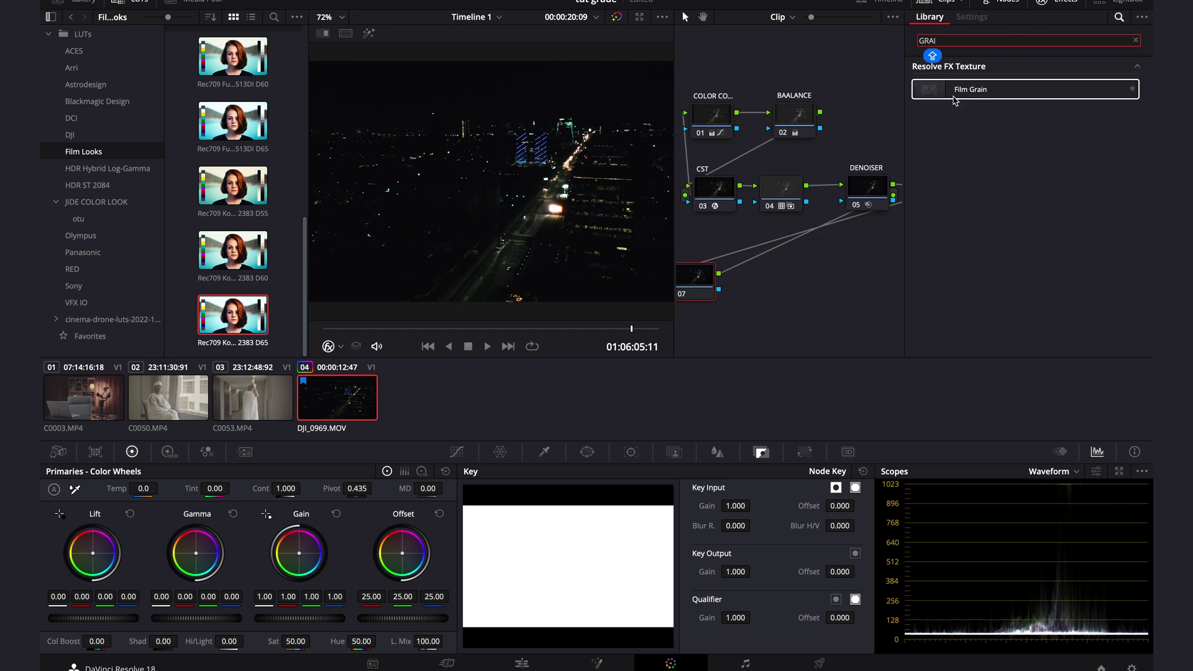
left_click(1135, 40)
left_click(1102, 39)
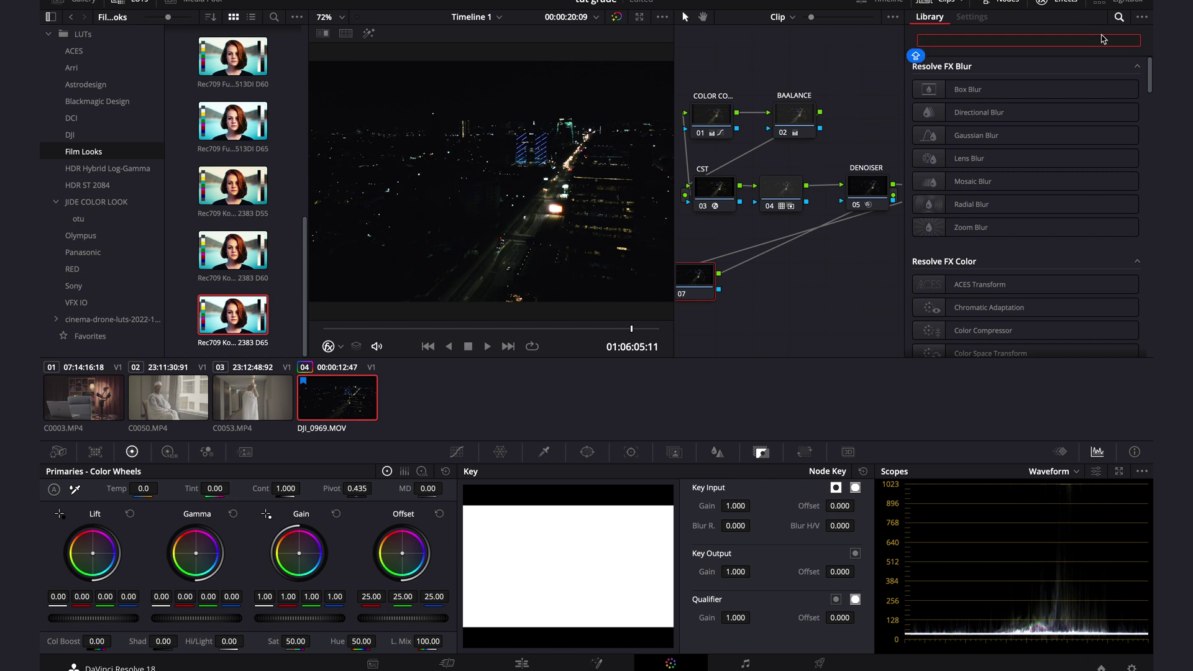
type("GLOW")
left_click_drag(958, 88, 709, 290)
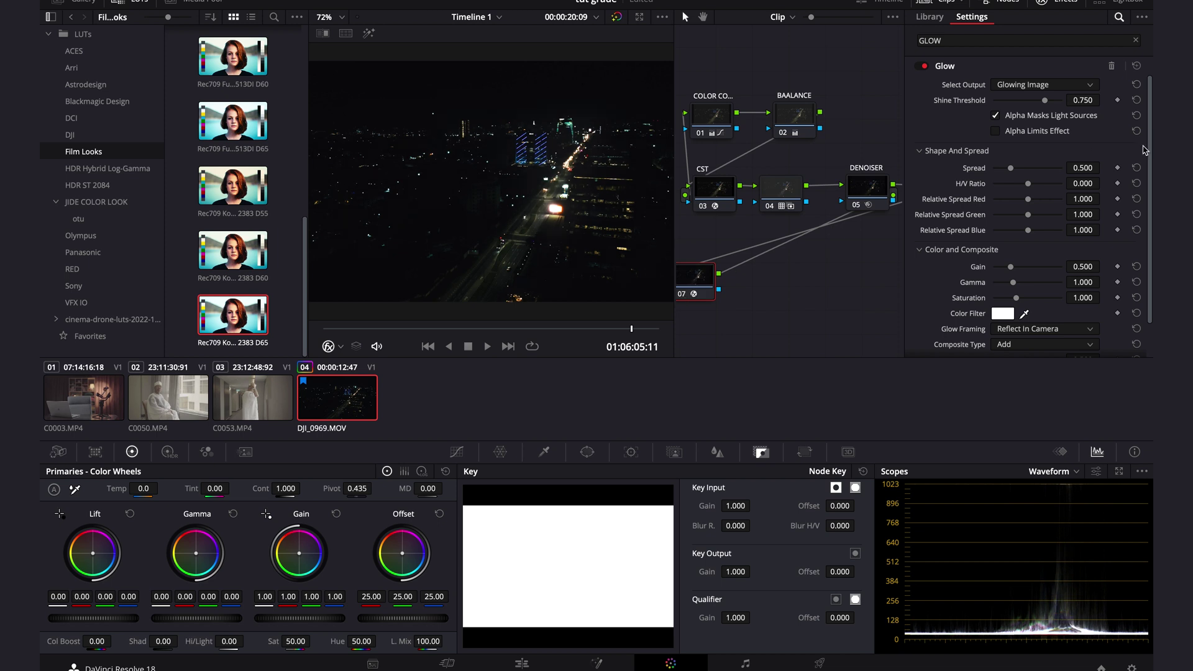
Step: Set the Glow's spread to 0.073, saturation to 1.225 and opacity to 0, and check the image full screen
mouse_move(1009, 169)
left_mouse_down()
mouse_move(981, 171)
mouse_move(1036, 171)
mouse_move(997, 172)
left_mouse_up()
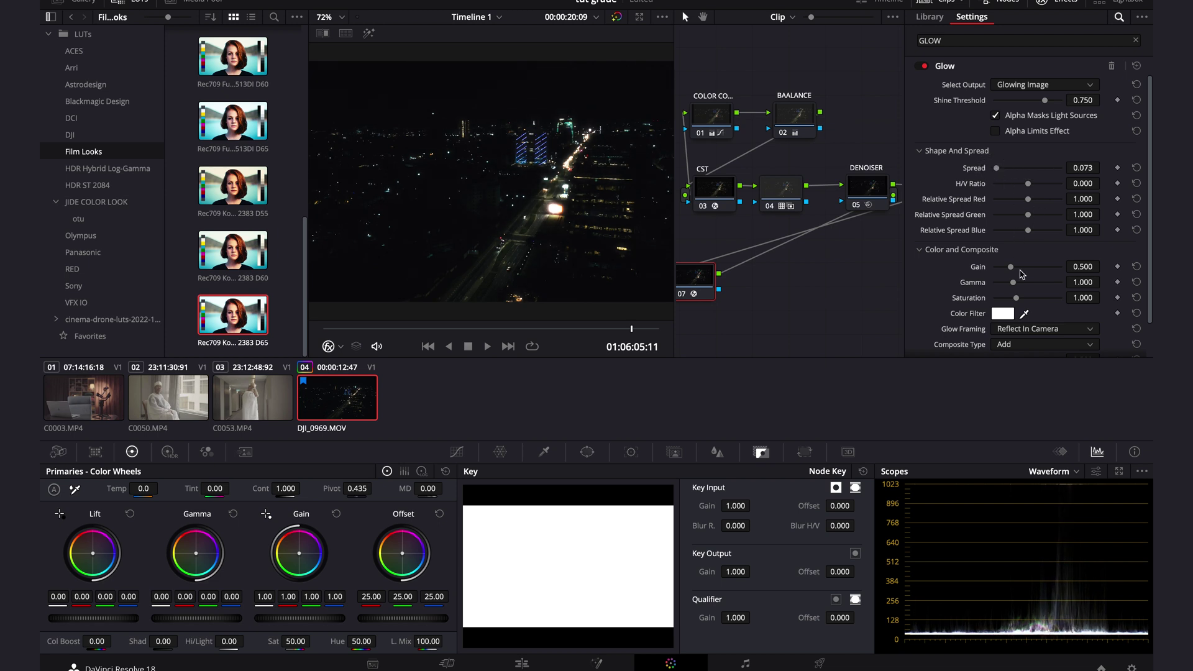
left_click_drag(1019, 301, 1024, 303)
scroll(1050, 163, "down", 2)
left_click_drag(1029, 324, 963, 318)
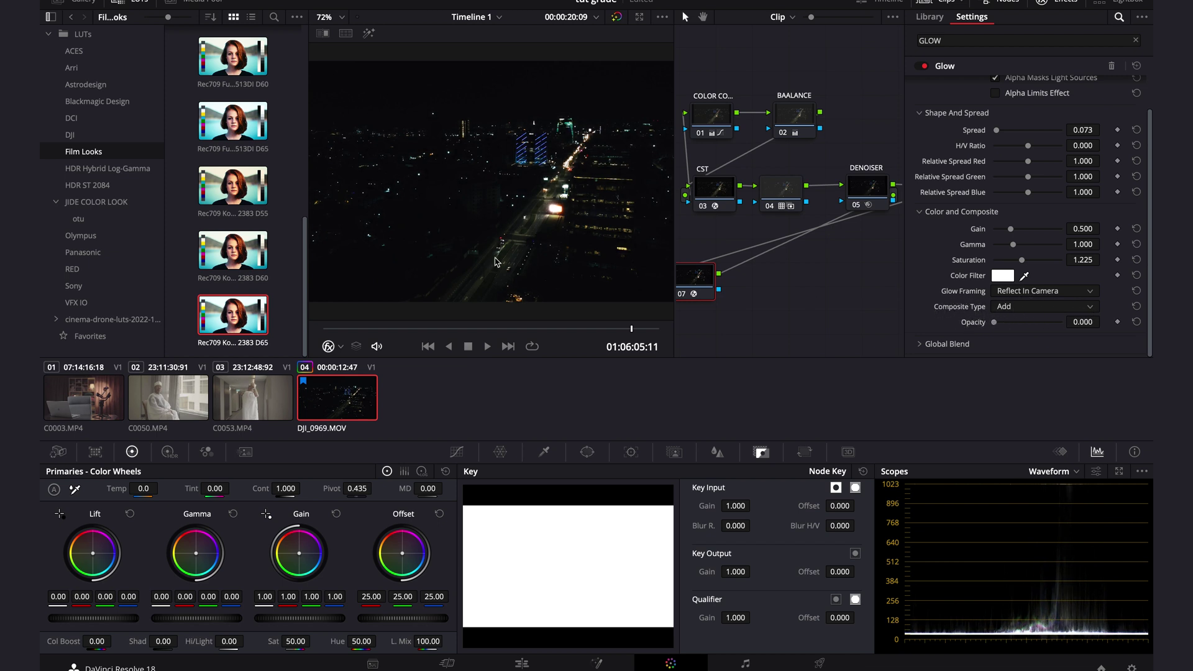
key("ctrl+f")
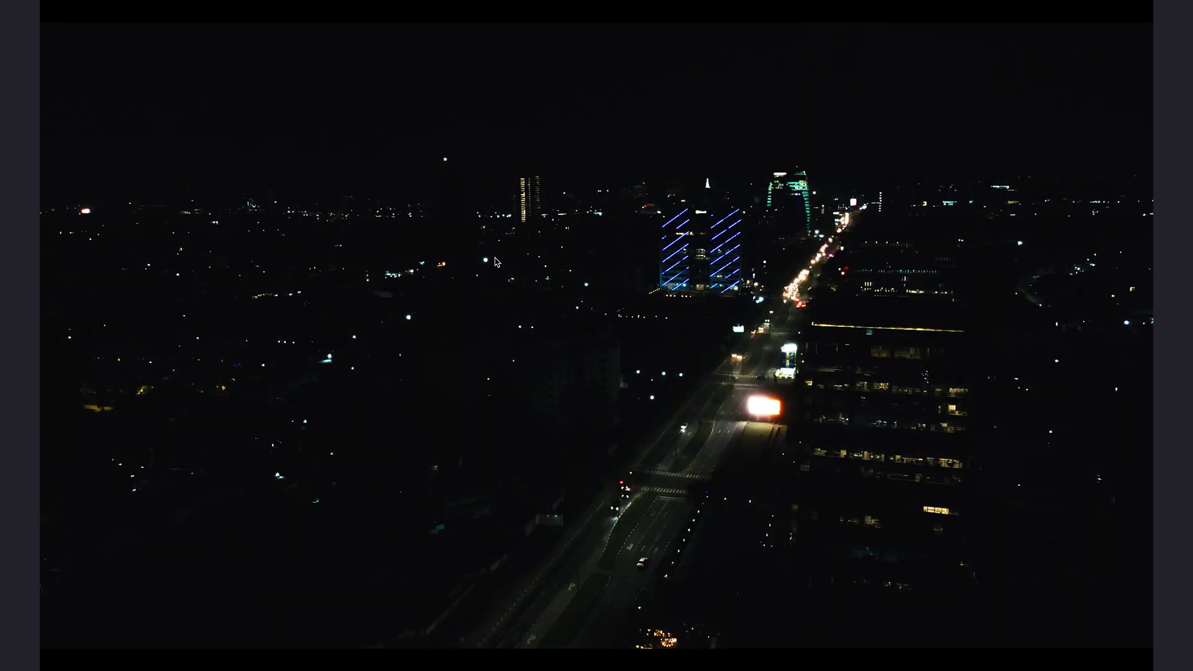
key("ctrl+f")
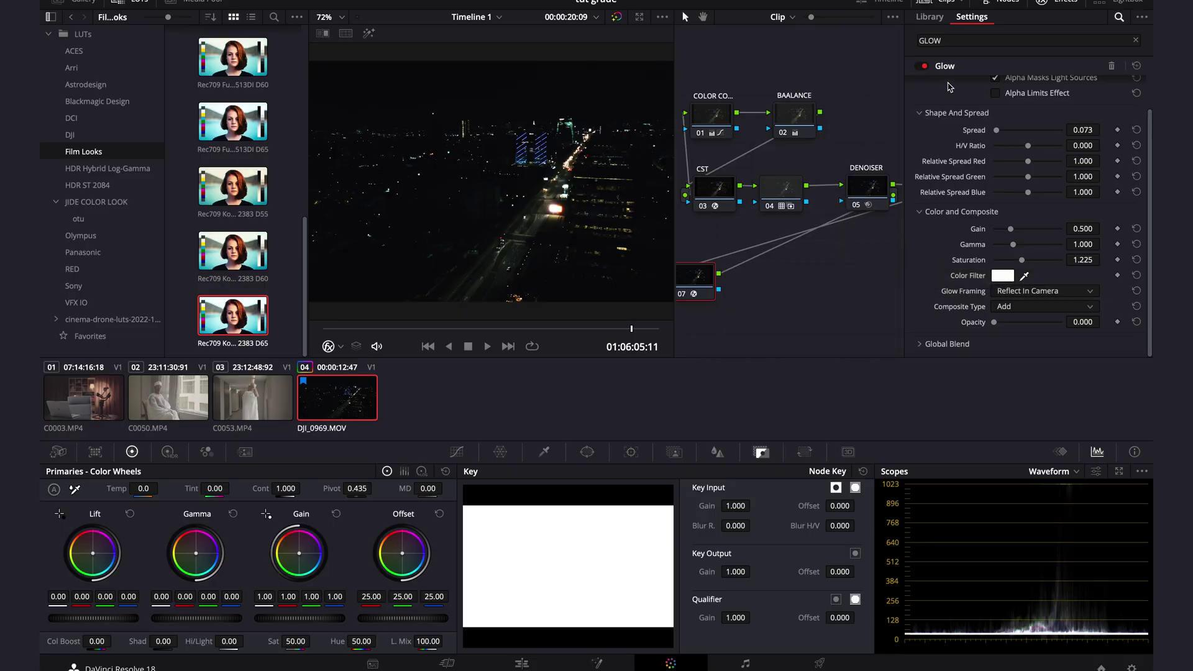
Step: Align node 07 directly under the CST node and fine-tune its Glow saturation
scroll(1013, 169, "up", 2)
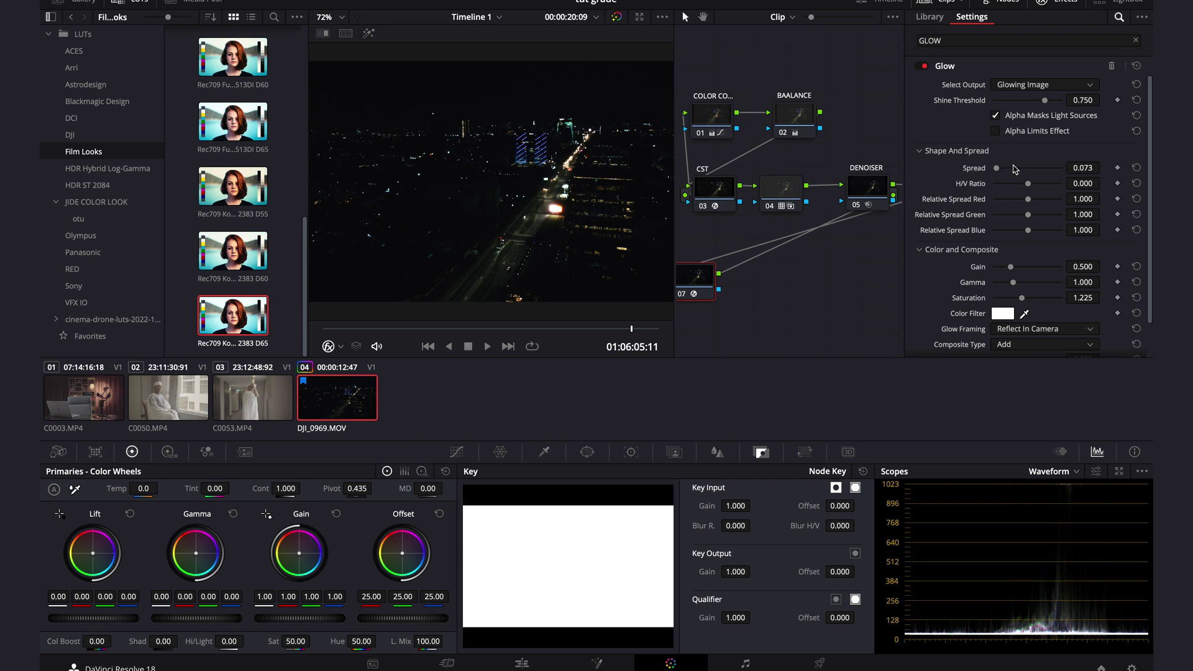
left_click_drag(685, 294, 704, 271)
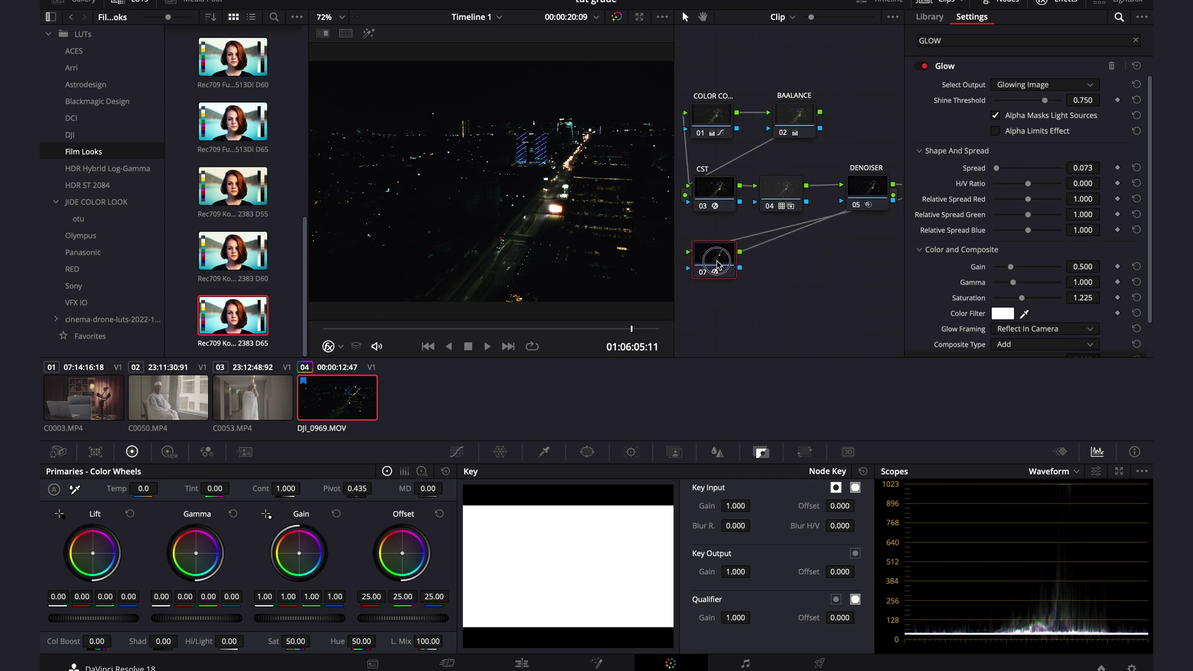
mouse_move(1015, 301)
left_mouse_down()
mouse_move(1059, 299)
mouse_move(994, 303)
mouse_move(1060, 303)
mouse_move(1003, 301)
mouse_move(1047, 301)
mouse_move(1013, 301)
left_mouse_up()
Step: Add a serial node after node 07 and apply Film Grain to it with the 35mm 400T preset
left_click(1057, 7)
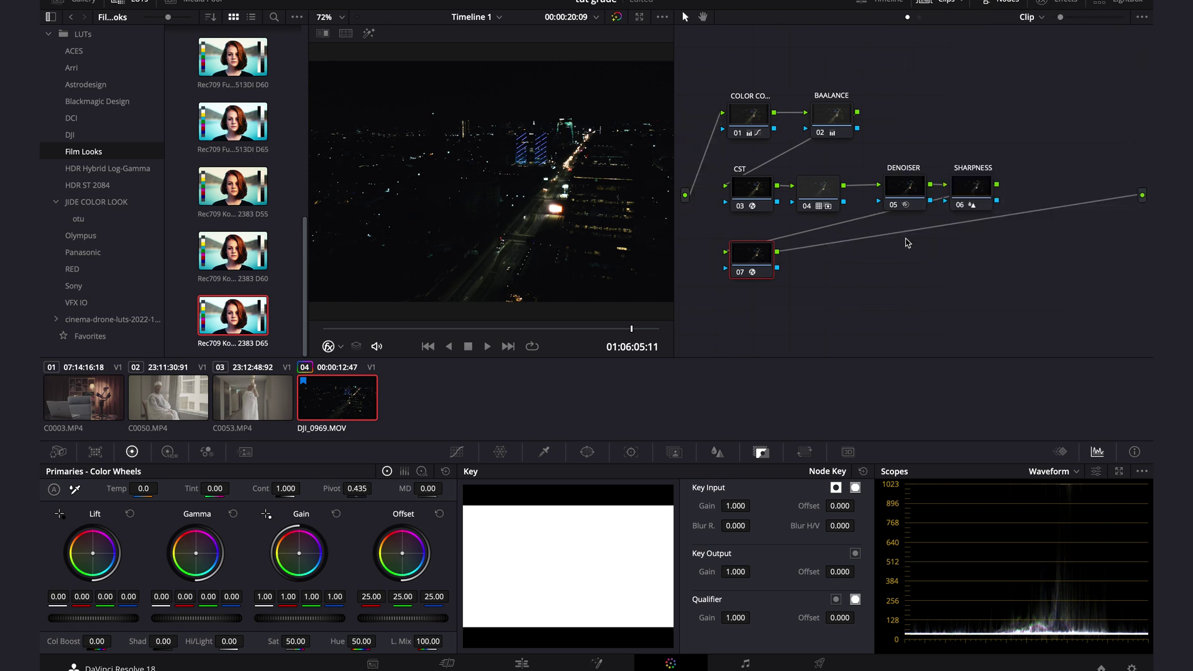
key("alt+s")
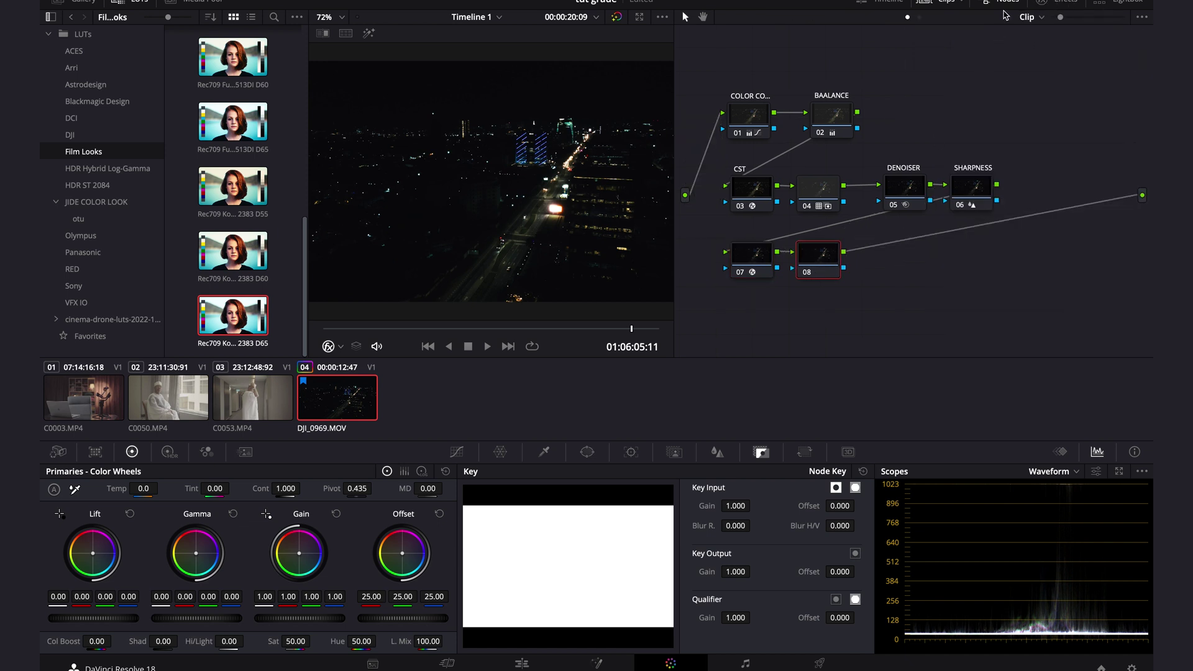
left_click(1046, 6)
left_click(1000, 38)
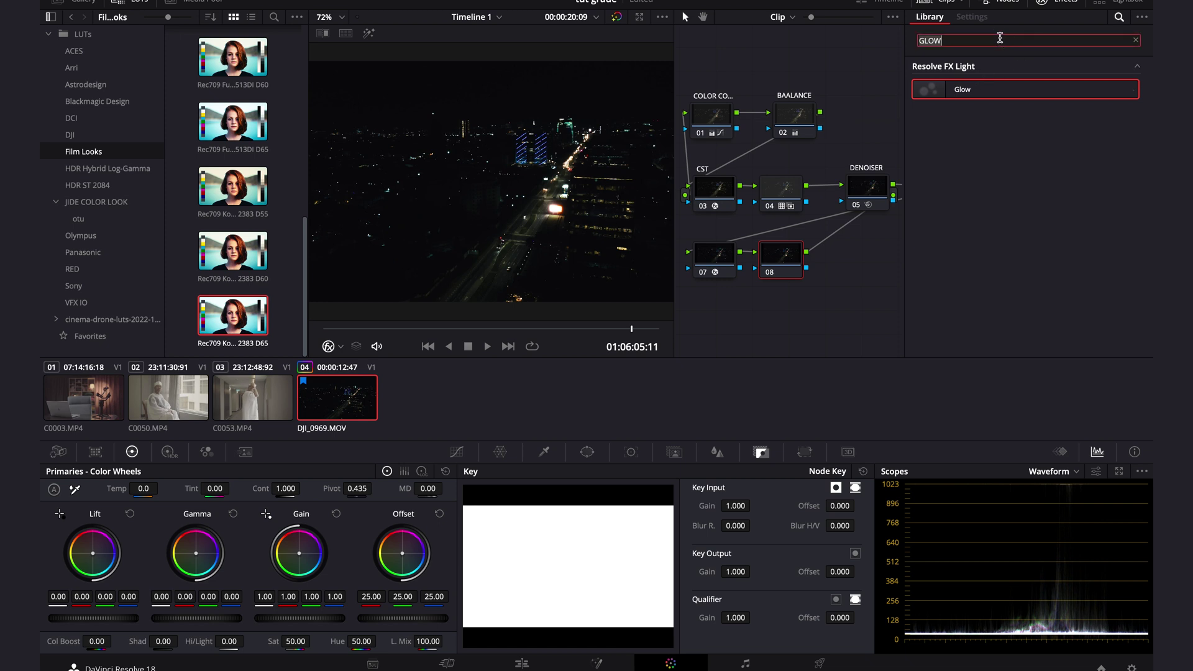
type("FIL")
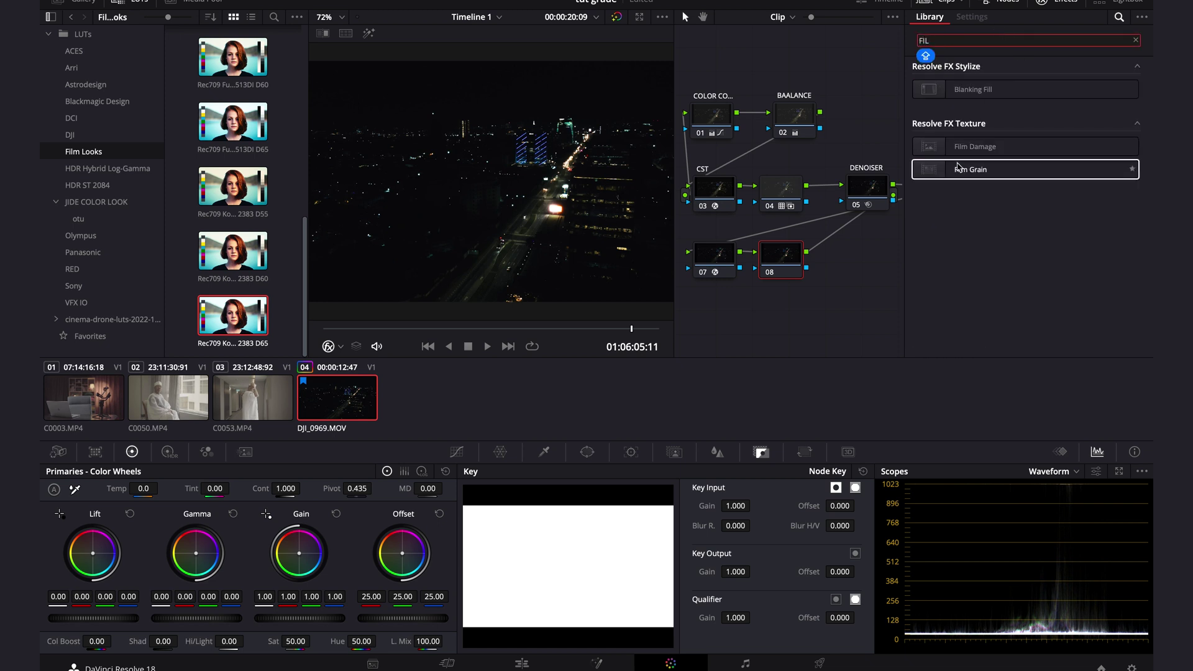
left_click_drag(971, 169, 775, 266)
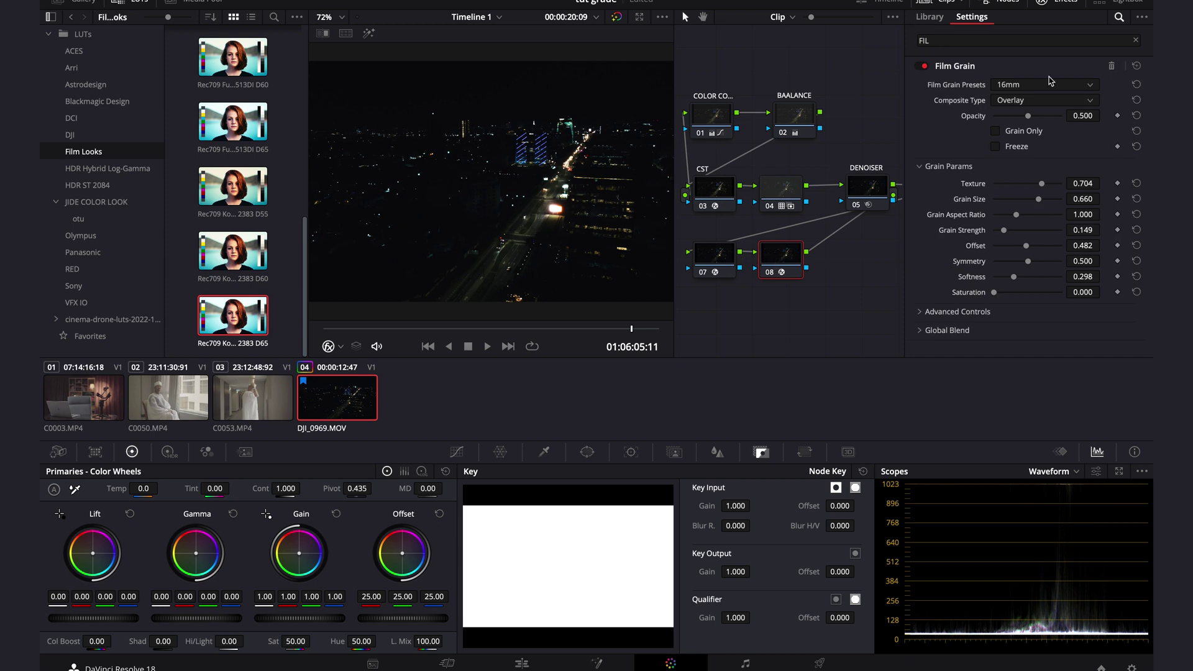
left_click(1025, 85)
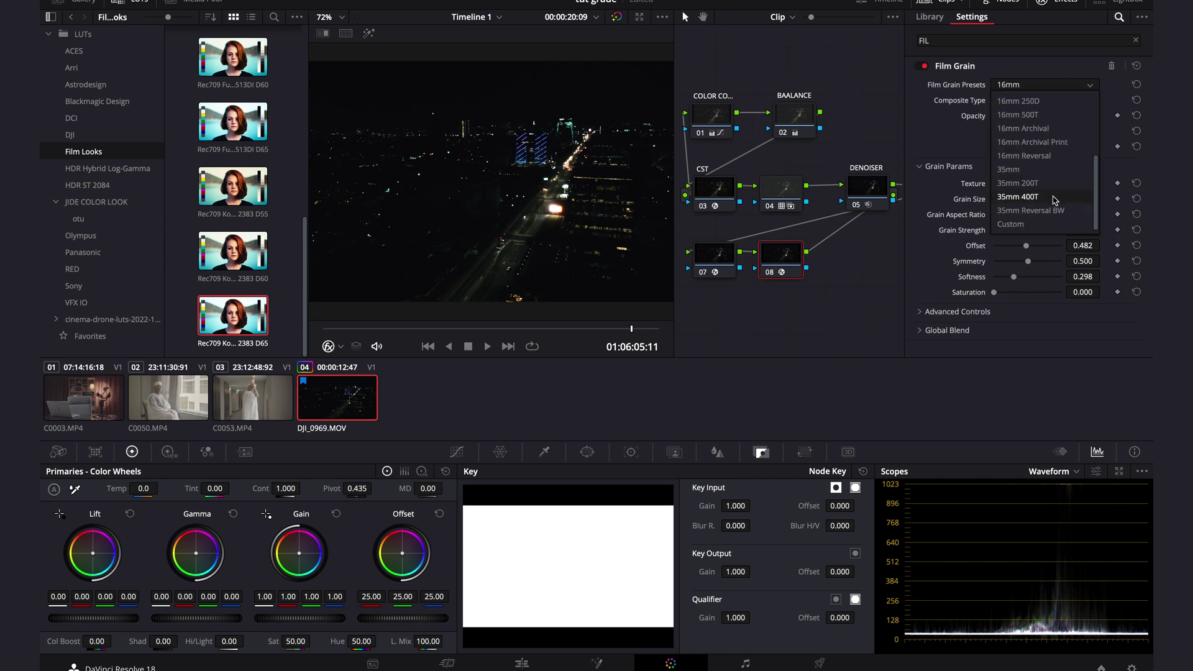
left_click(1031, 199)
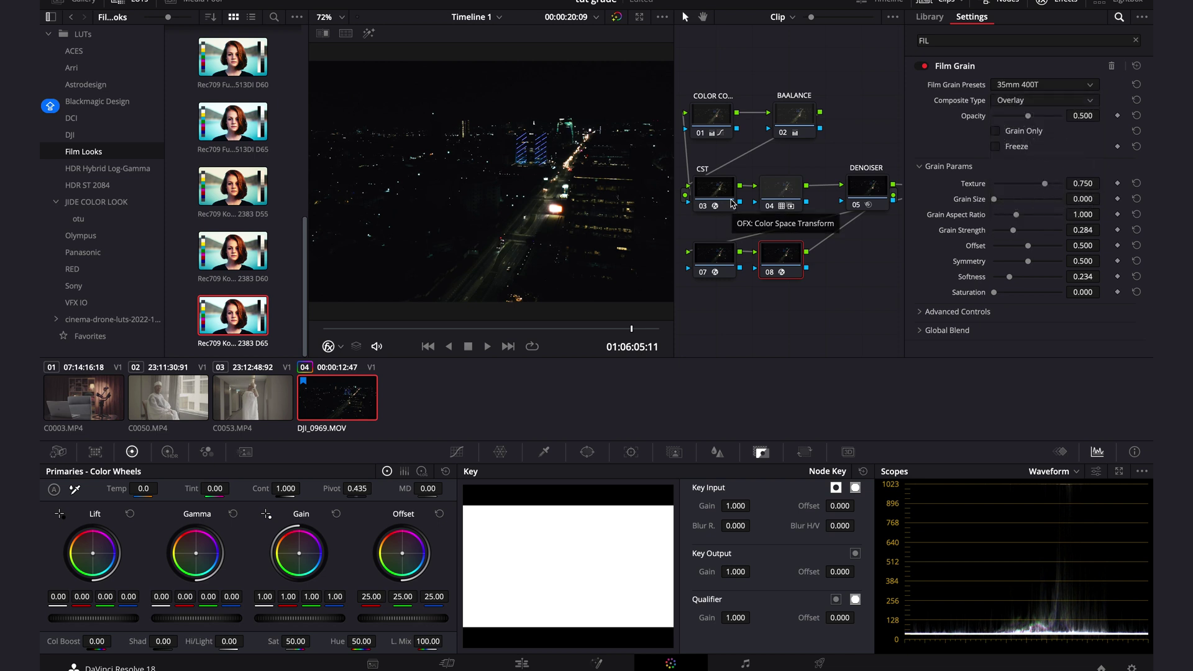
Step: Raise the Film Grain's grain size to 0.514 and grain strength to 0.504 while inspecting the image magnified
key("super+equal")
key("super+equal")
key("super+equal")
key("super+equal")
key("super+equal")
key("super+equal")
key("super+minus")
key("super+minus")
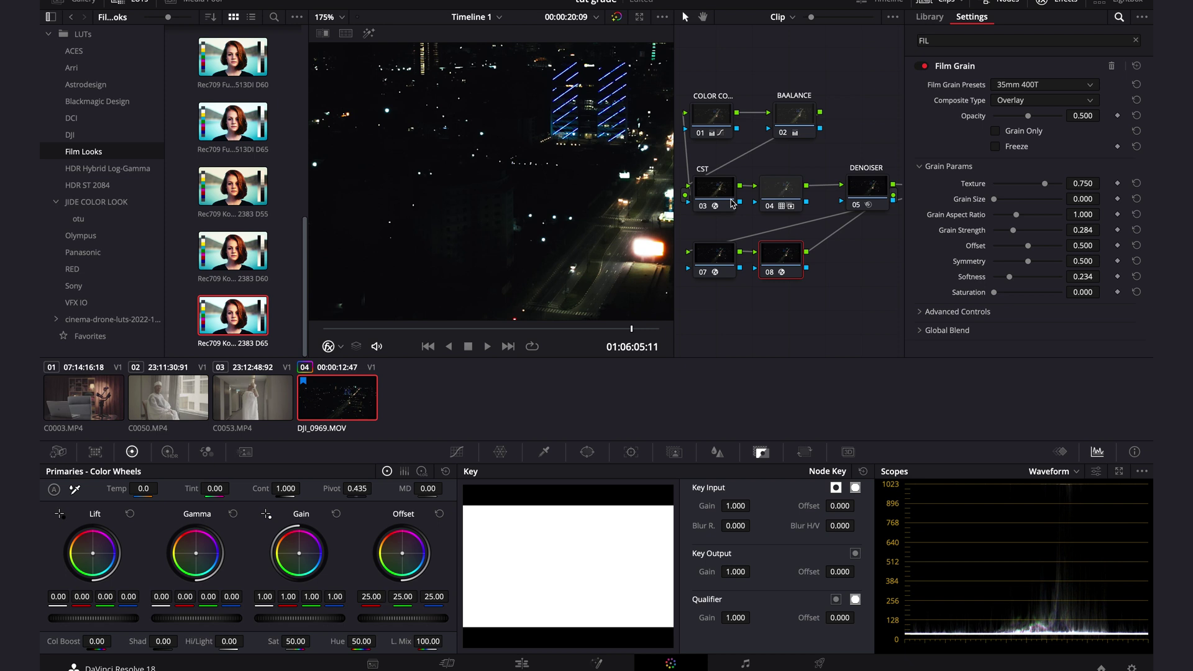
left_click_drag(998, 202, 1026, 227)
scroll(561, 218, "up", 2)
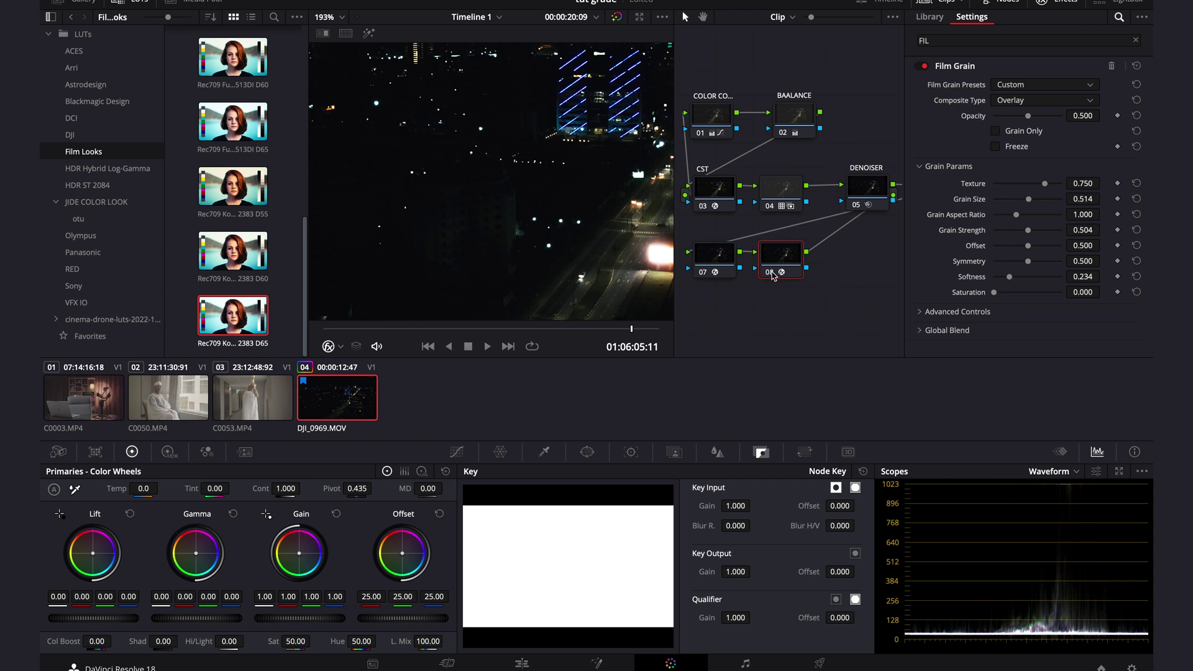
Step: Compare the image with and without node 08's film grain and view the graded shot full screen
left_click(772, 274)
left_click(771, 274)
key("super+f")
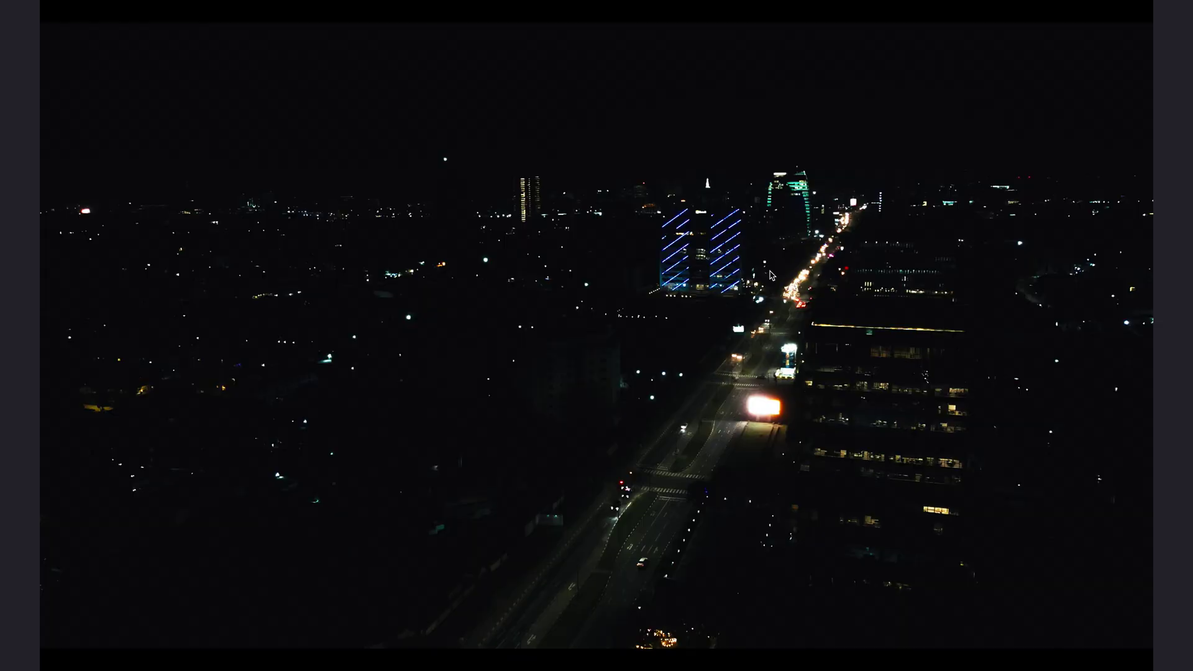
Step: Leave the full-screen view and inspect the grained night shot magnified and as a whole frame
key("super+f")
scroll(600, 208, "up", 10)
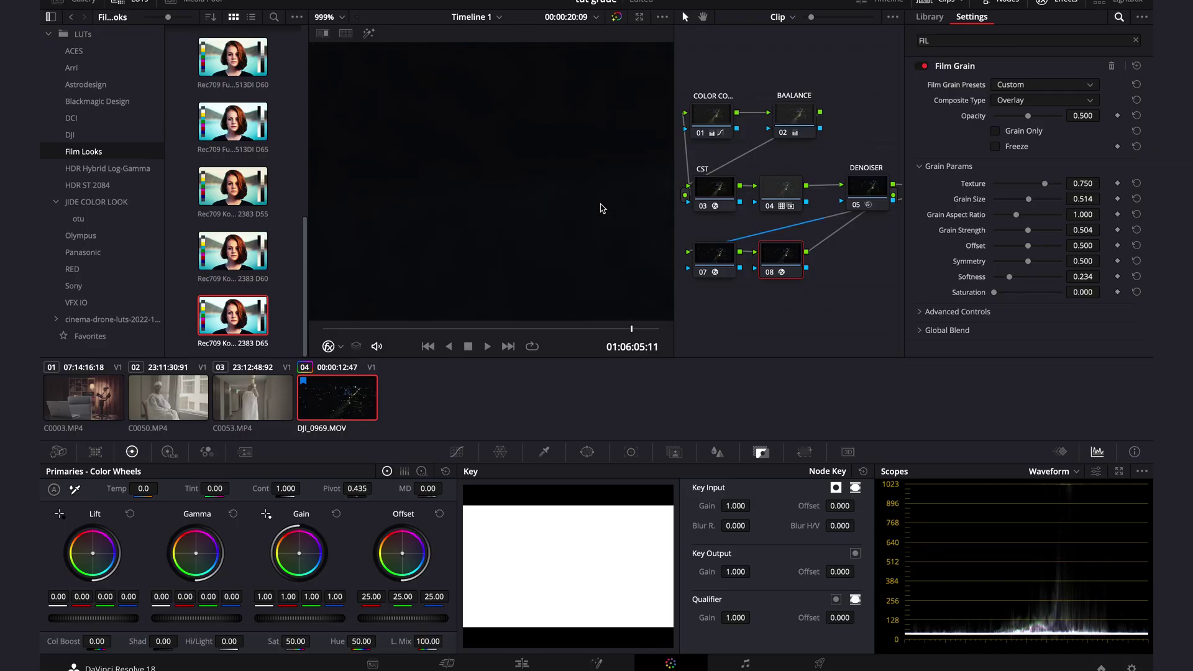
scroll(600, 209, "down", 12)
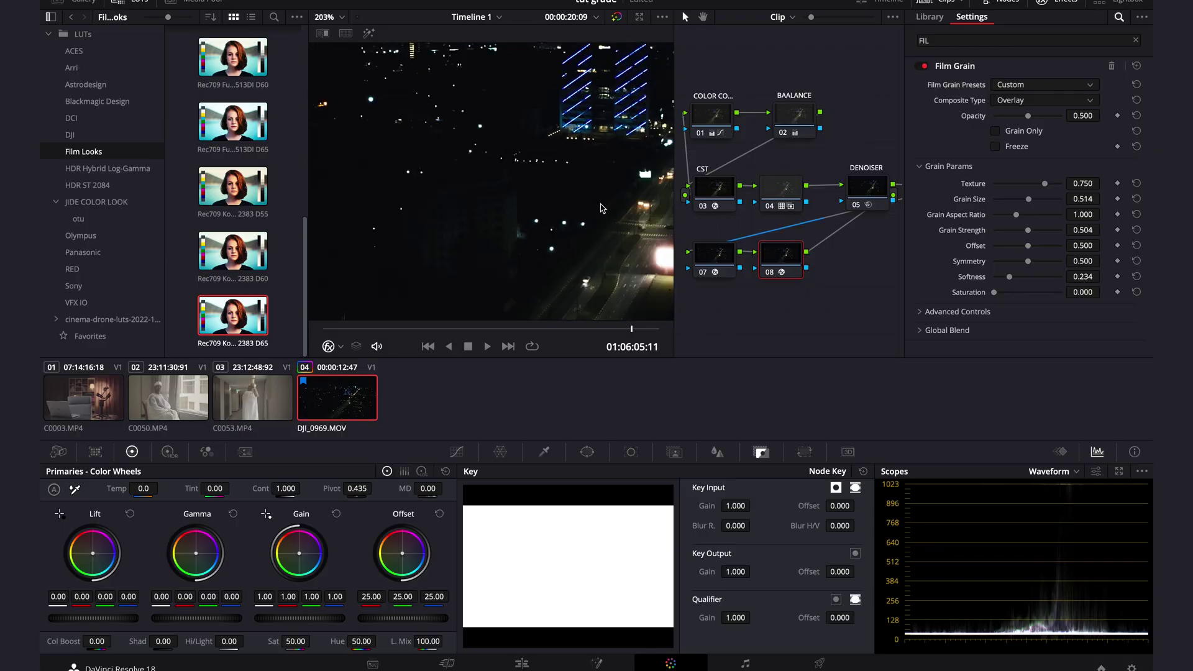
scroll(600, 208, "down", 3)
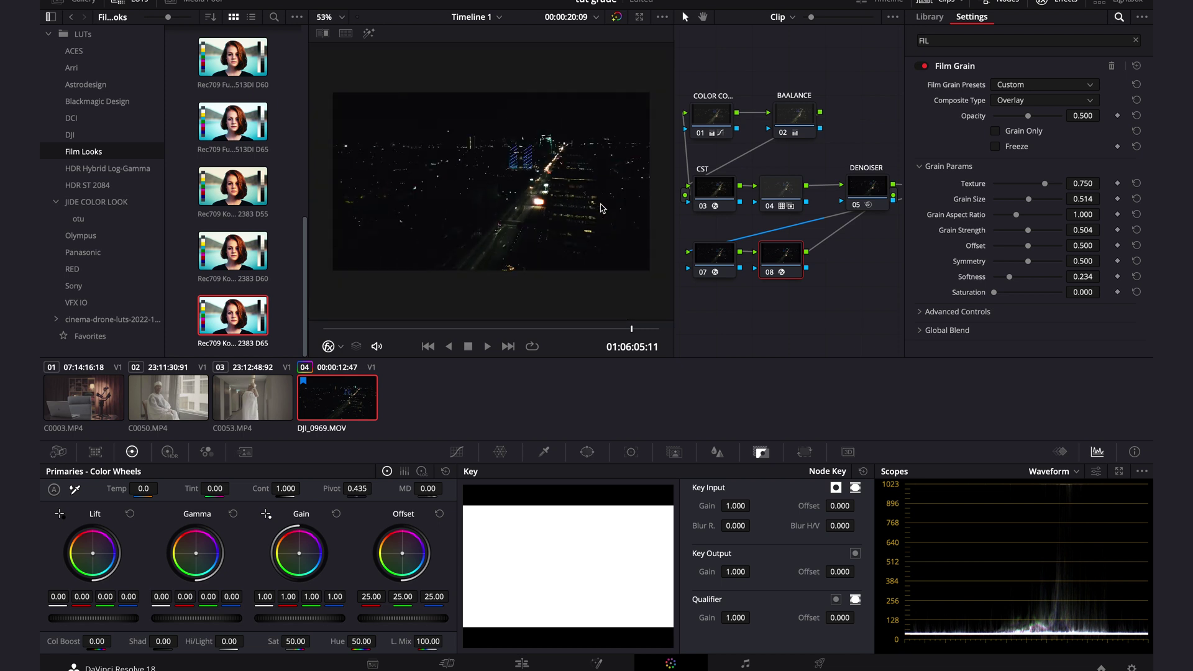
key("F2")
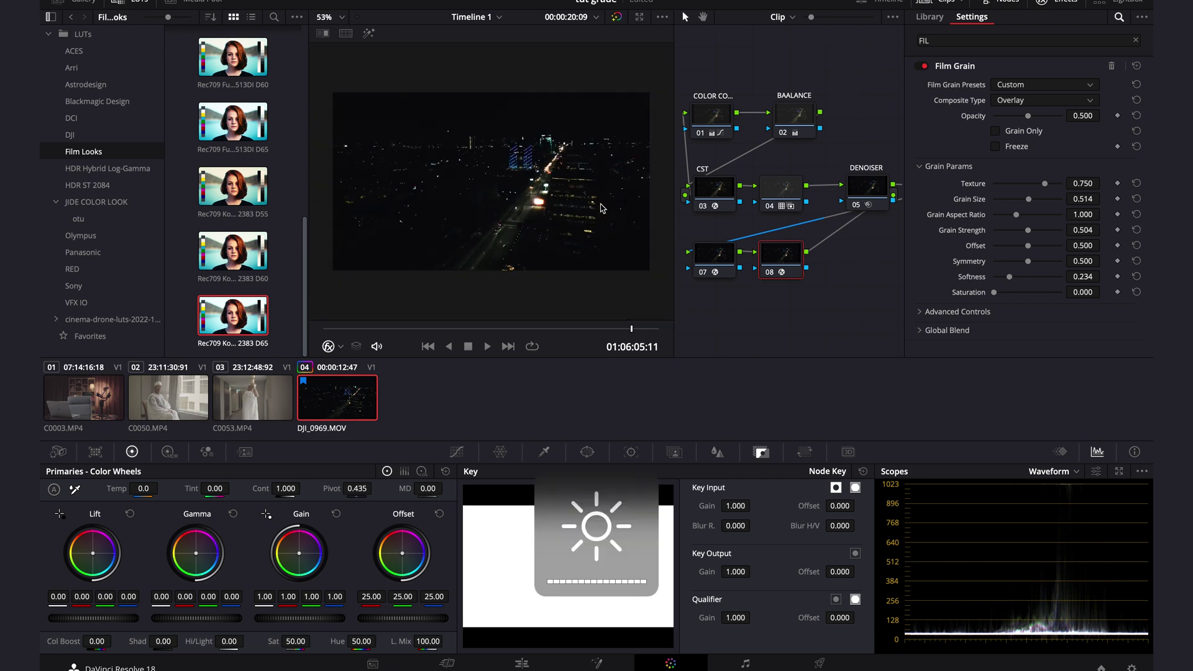
Step: Try a Film Grain opacity of 0.762 on node 08 and reset it to its default
scroll(590, 230, "up", 6)
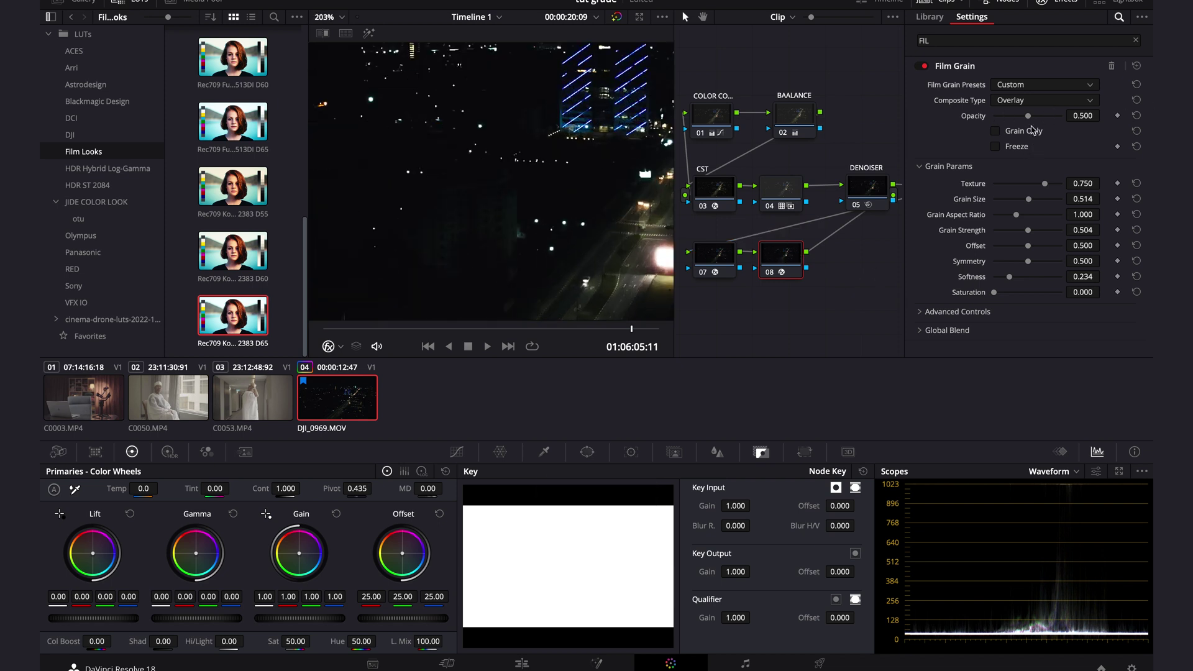
left_click_drag(1030, 121, 1053, 122)
mouse_move(1061, 124)
left_mouse_down()
mouse_move(1003, 123)
mouse_move(1047, 118)
left_mouse_up()
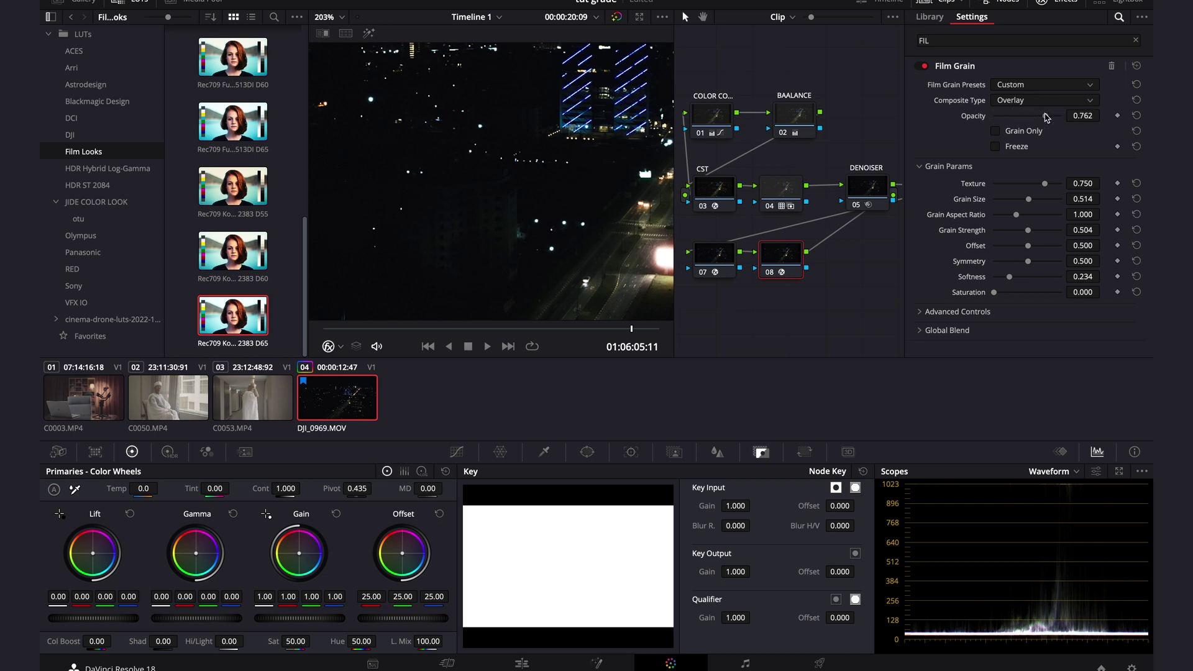
left_click(1136, 115)
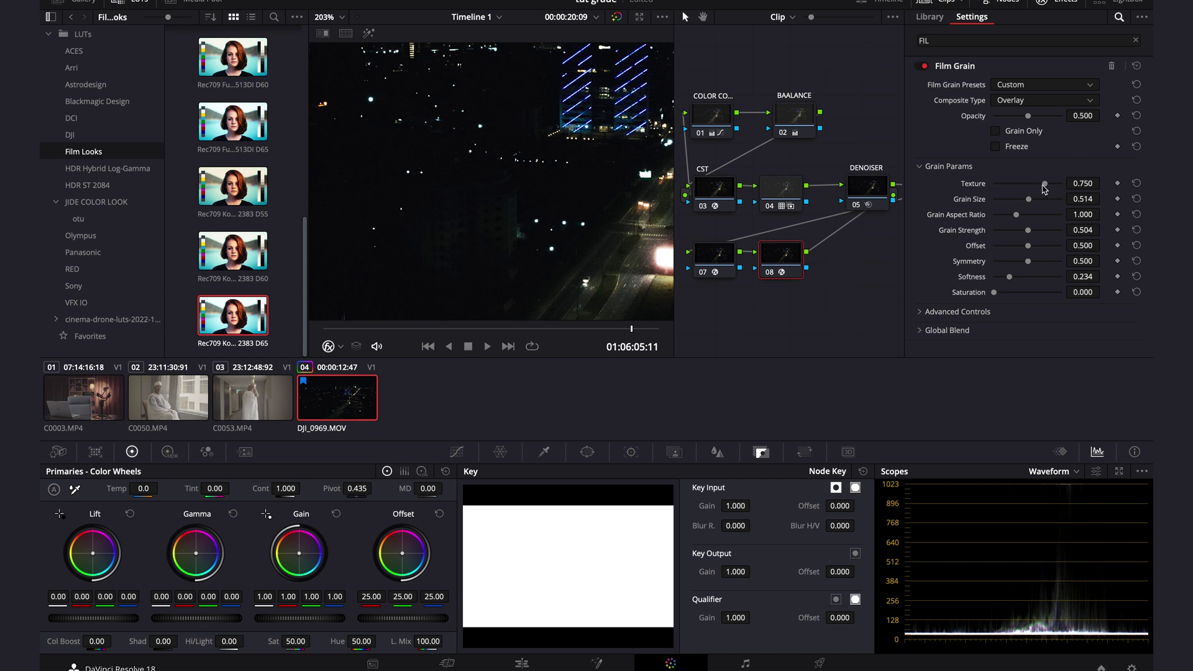
Step: Set the Film Grain's grain size to 0.697 and grain strength to 0.578, and scrub the clip to 01:06:04:05
left_click_drag(1028, 200, 1034, 232)
scroll(572, 216, "down", 5)
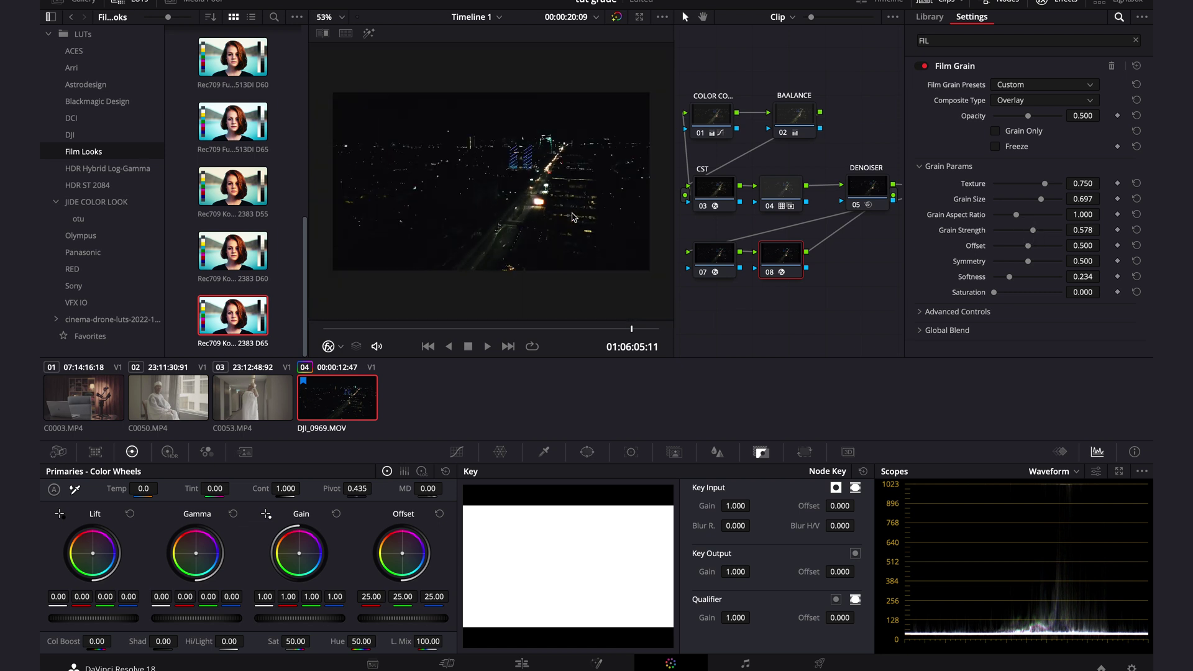
left_click(469, 327)
left_click_drag(471, 329, 581, 339)
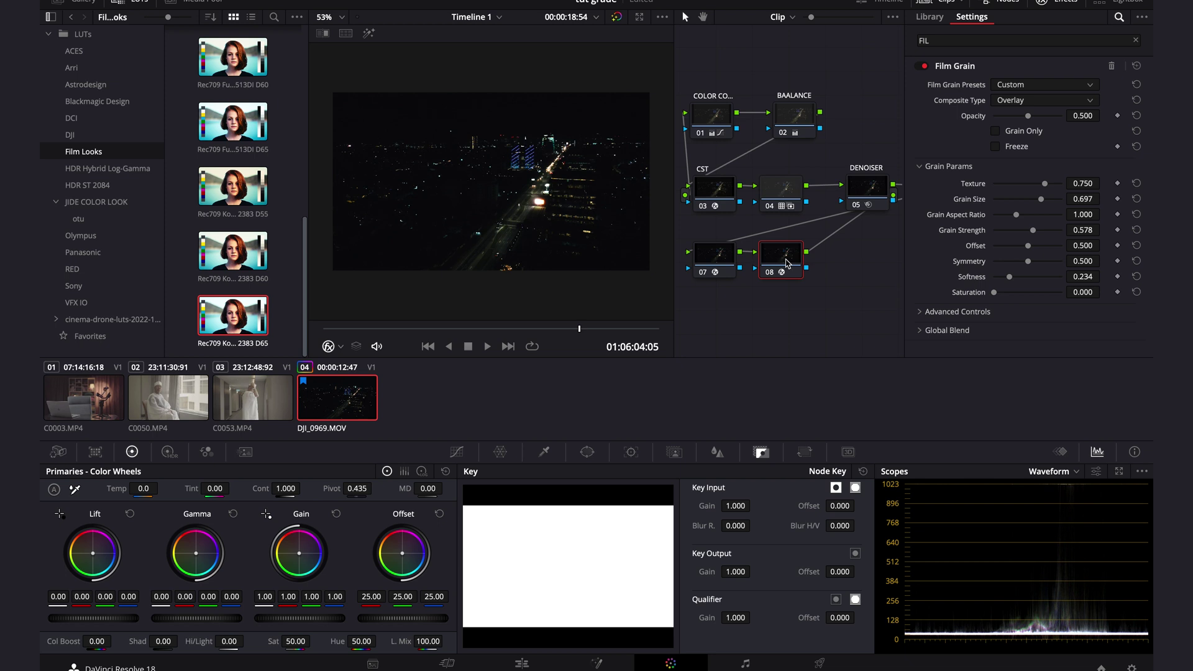
Step: Add a serial node after node 08 and apply the Halation effect to it
key("alt+s")
double_click(996, 38)
type("HAL")
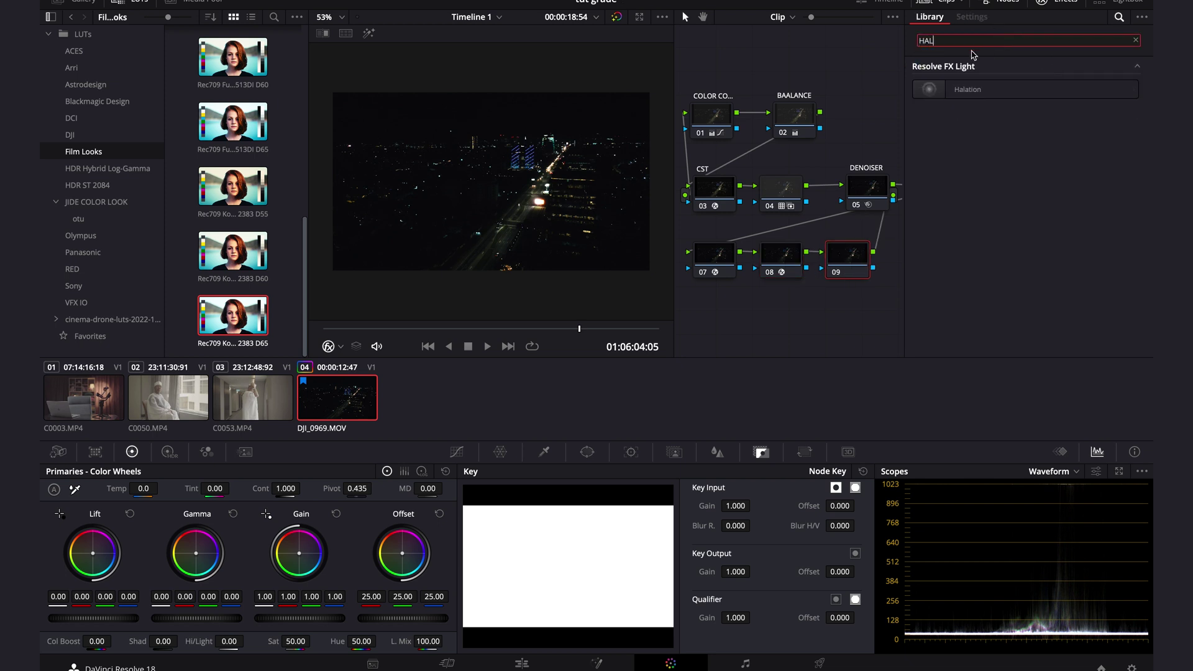
left_click_drag(941, 89, 858, 264)
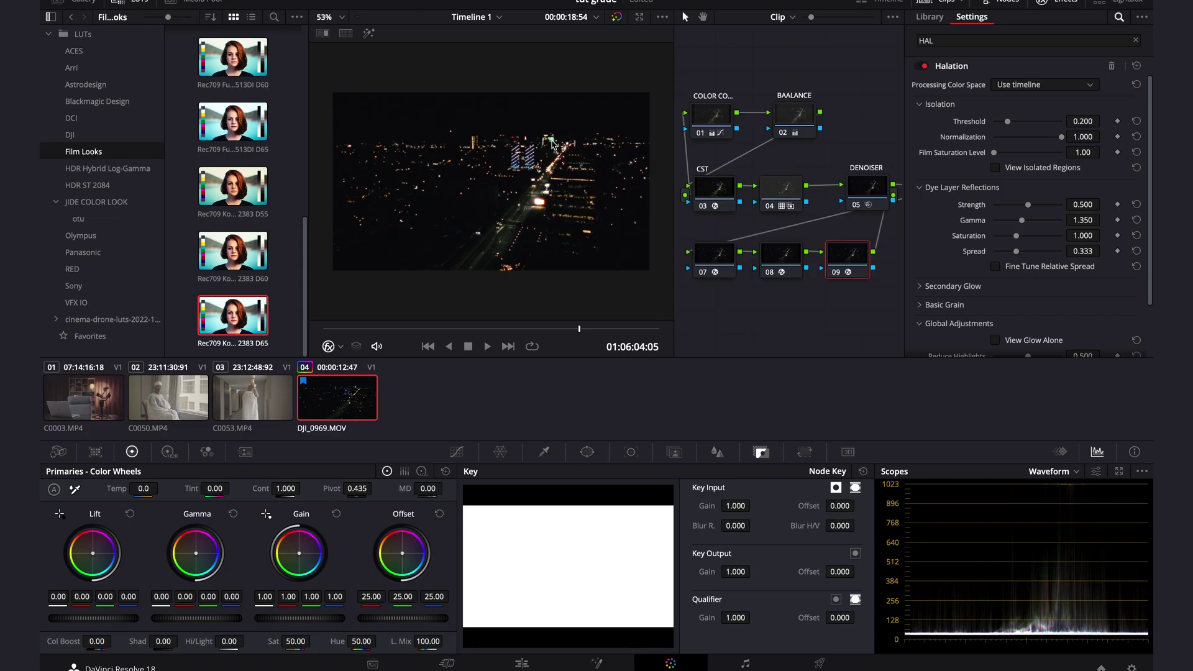
Step: Set the Halation's dye layer strength to 0.376 and saturation to 1.051 while inspecting the lights magnified
scroll(551, 145, "up", 5)
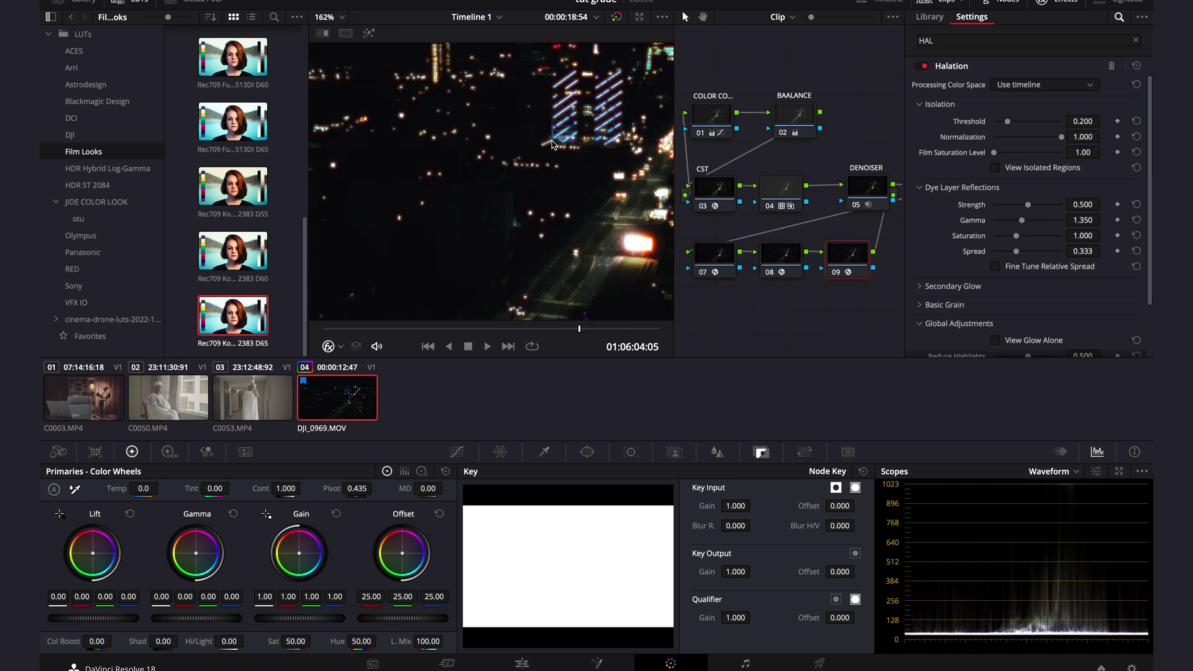
scroll(551, 144, "down", 3)
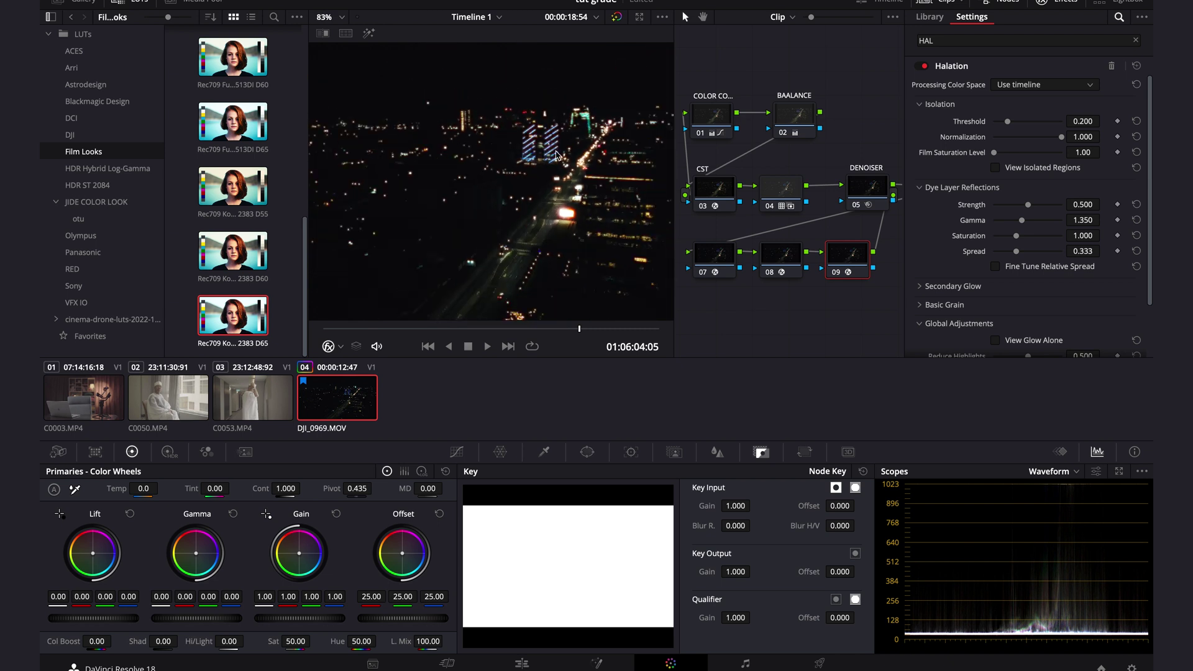
mouse_move(1028, 205)
left_mouse_down()
mouse_move(994, 208)
mouse_move(1078, 206)
mouse_move(1019, 207)
left_mouse_up()
scroll(1004, 277, "down", 3)
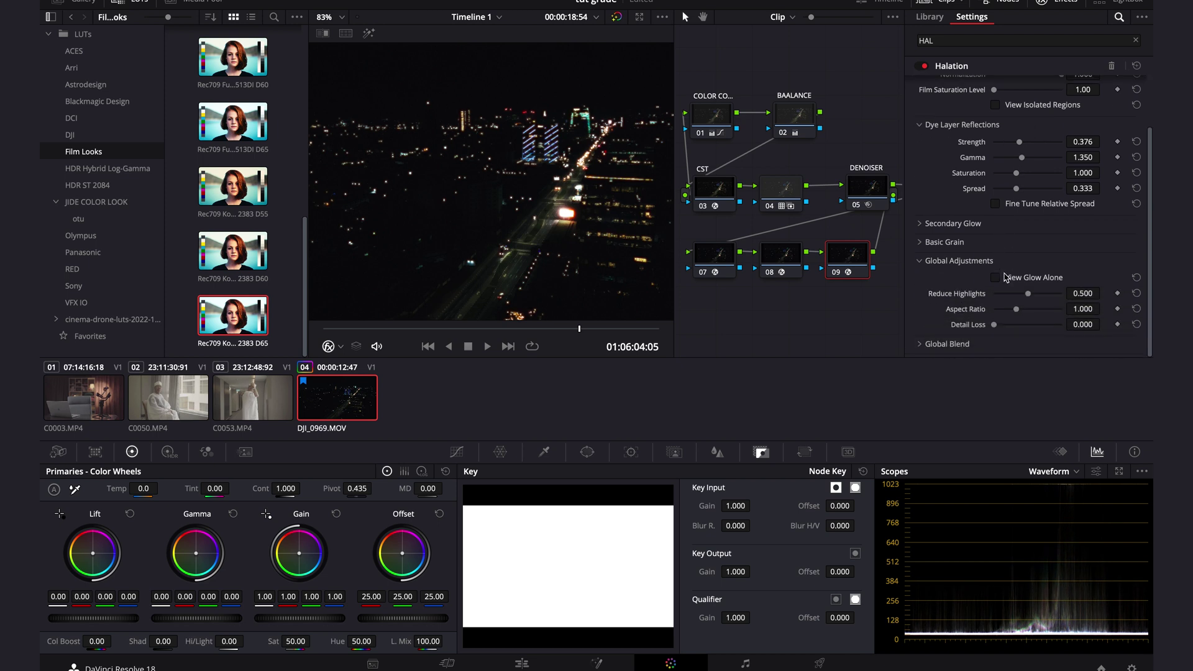
scroll(1005, 277, "up", 3)
mouse_move(1016, 236)
left_mouse_down()
mouse_move(1066, 239)
mouse_move(1004, 237)
mouse_move(1018, 237)
left_mouse_up()
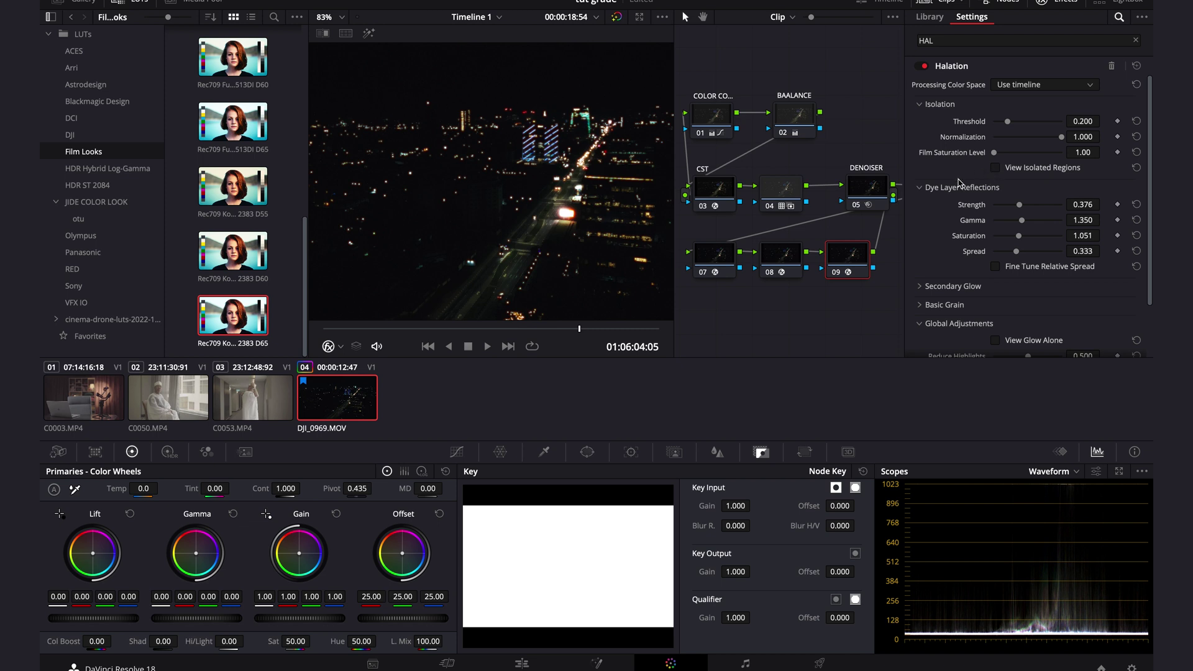
key("super+minus")
key("super+minus")
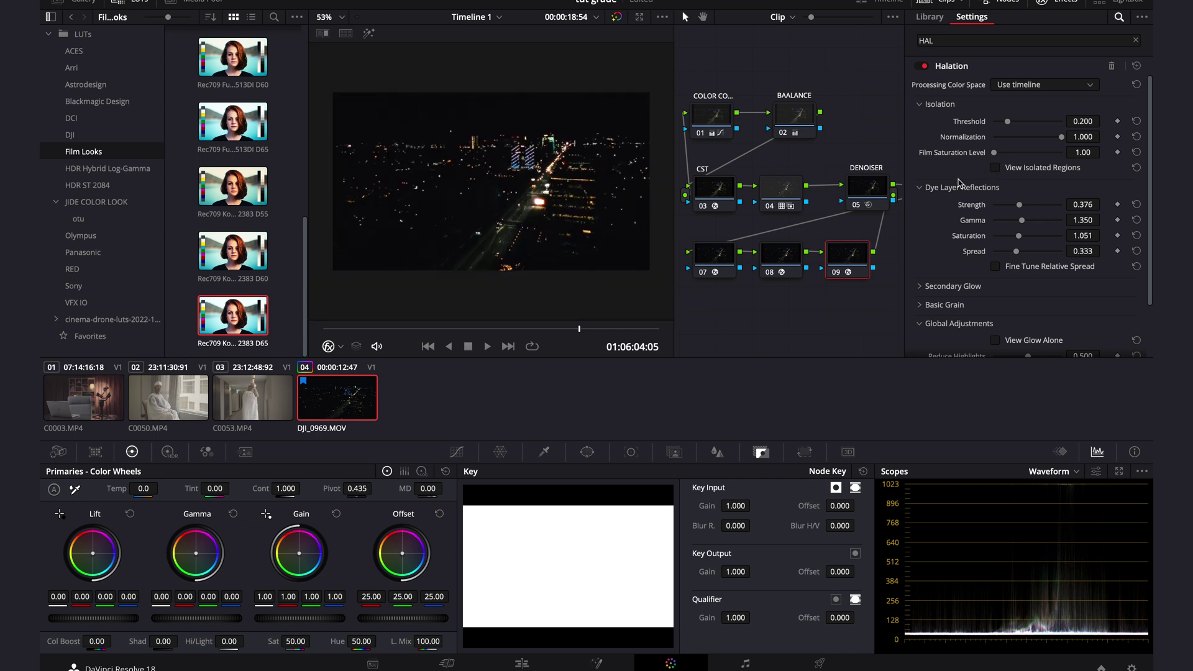
Step: Set the Halation threshold to 0.587 while viewing the isolated regions, and raise its strength to 0.578 and saturation to 1.367
left_click(997, 168)
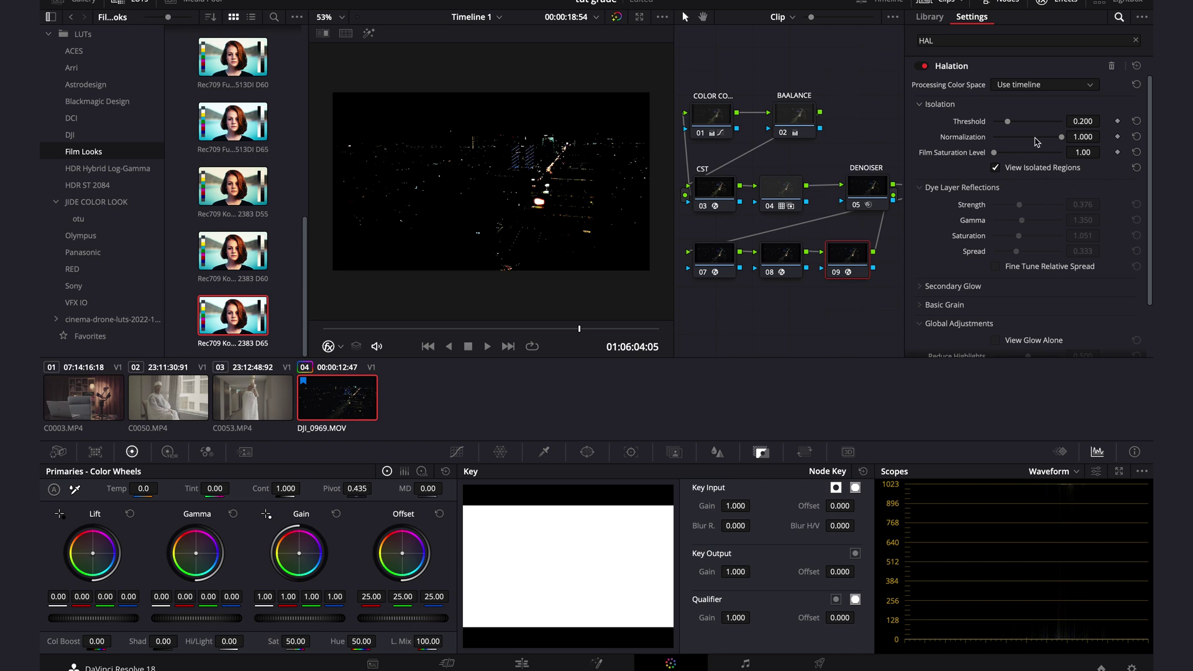
left_click_drag(1008, 124, 1034, 112)
left_click(998, 169)
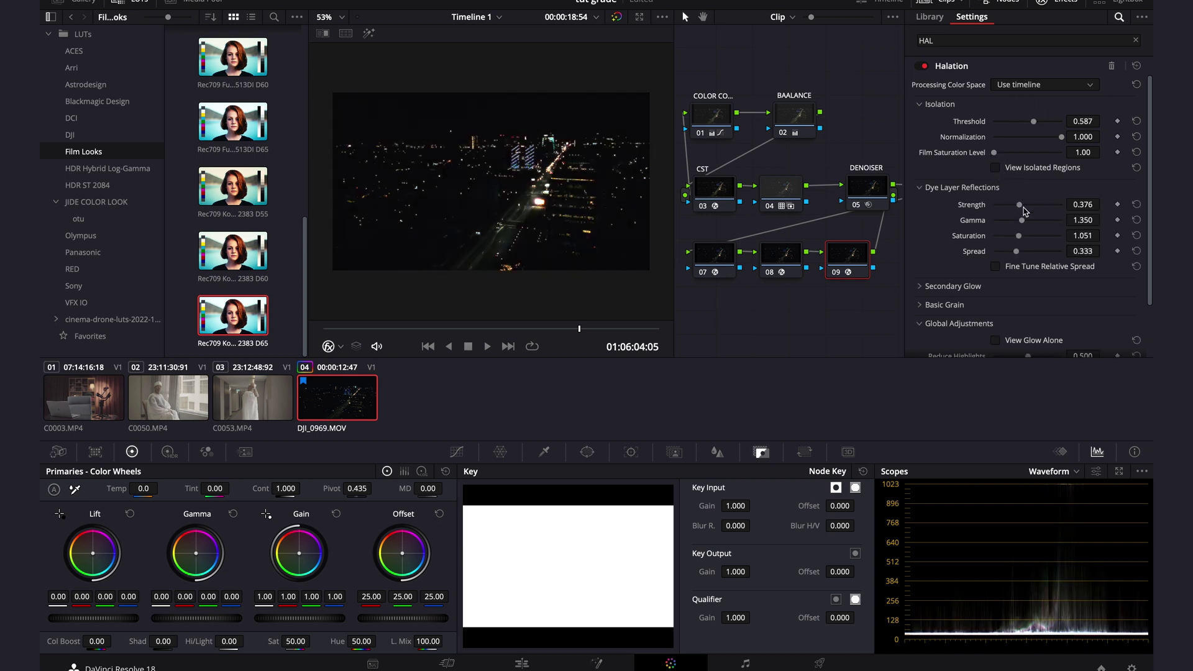
left_click_drag(1021, 208, 1032, 237)
Step: Compare the image with and without node 09's halation and view the shot full screen
left_click(836, 273)
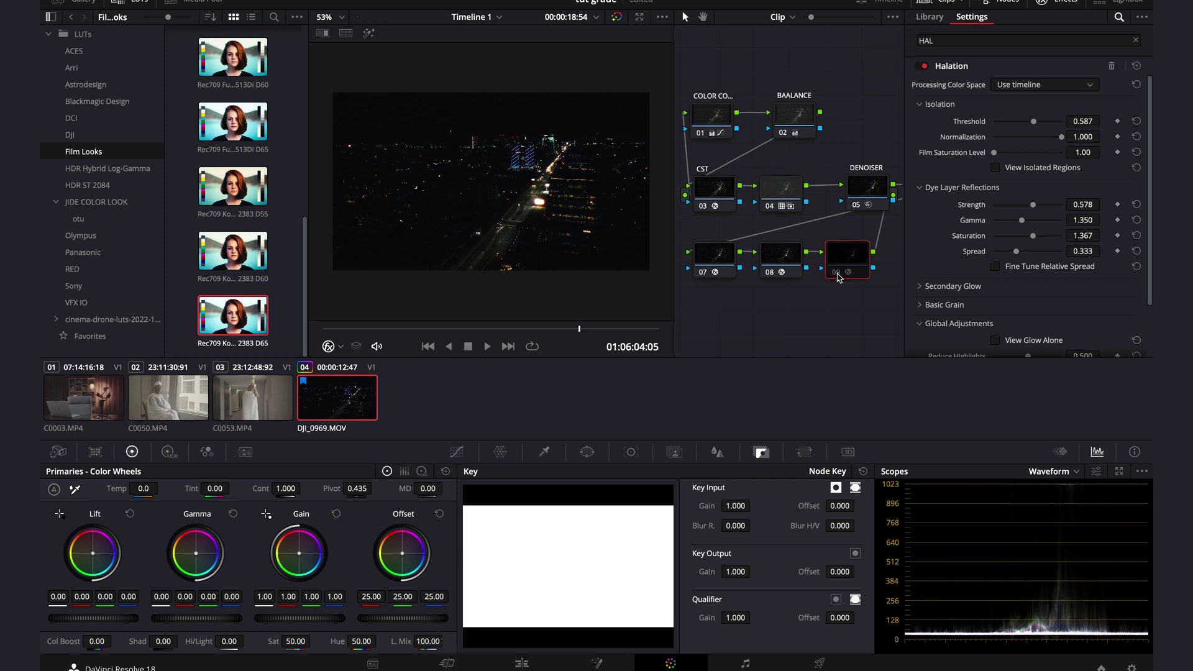
left_click(837, 274)
left_click(836, 272)
left_click(836, 272)
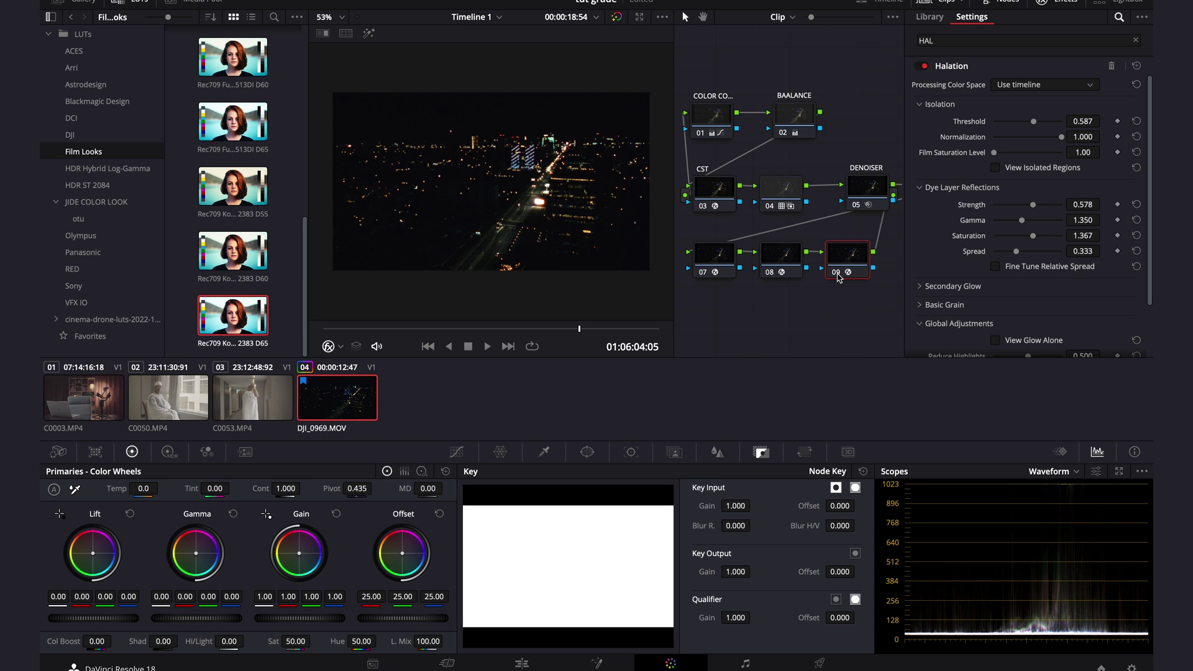
left_click(836, 273)
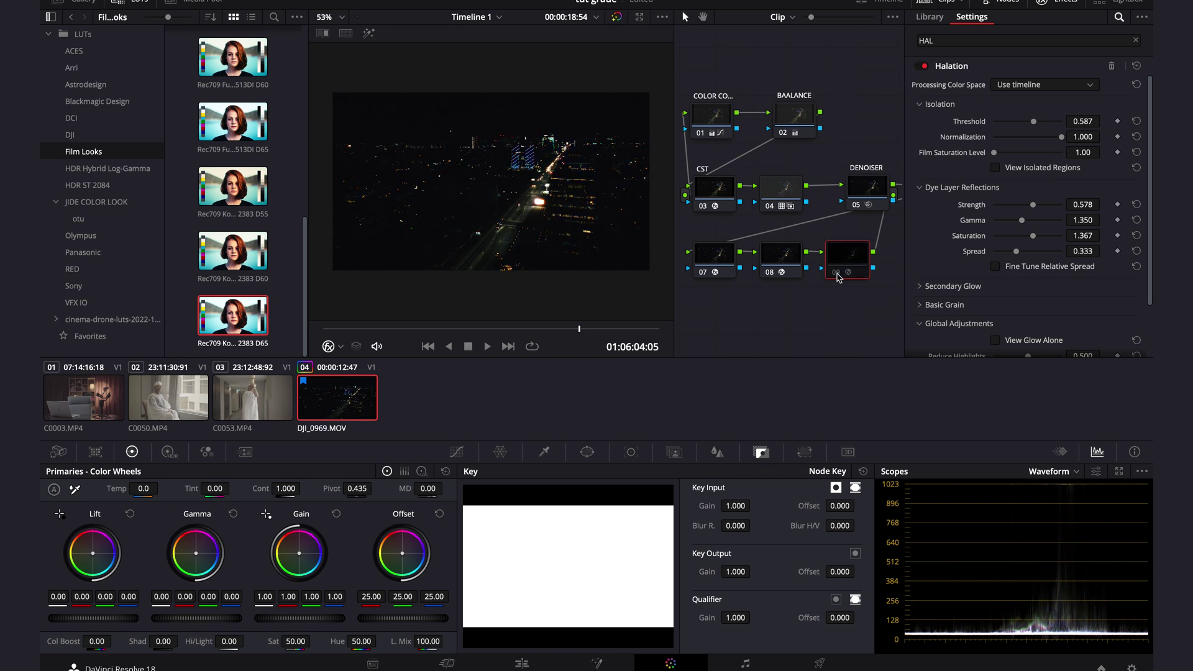
left_click(836, 273)
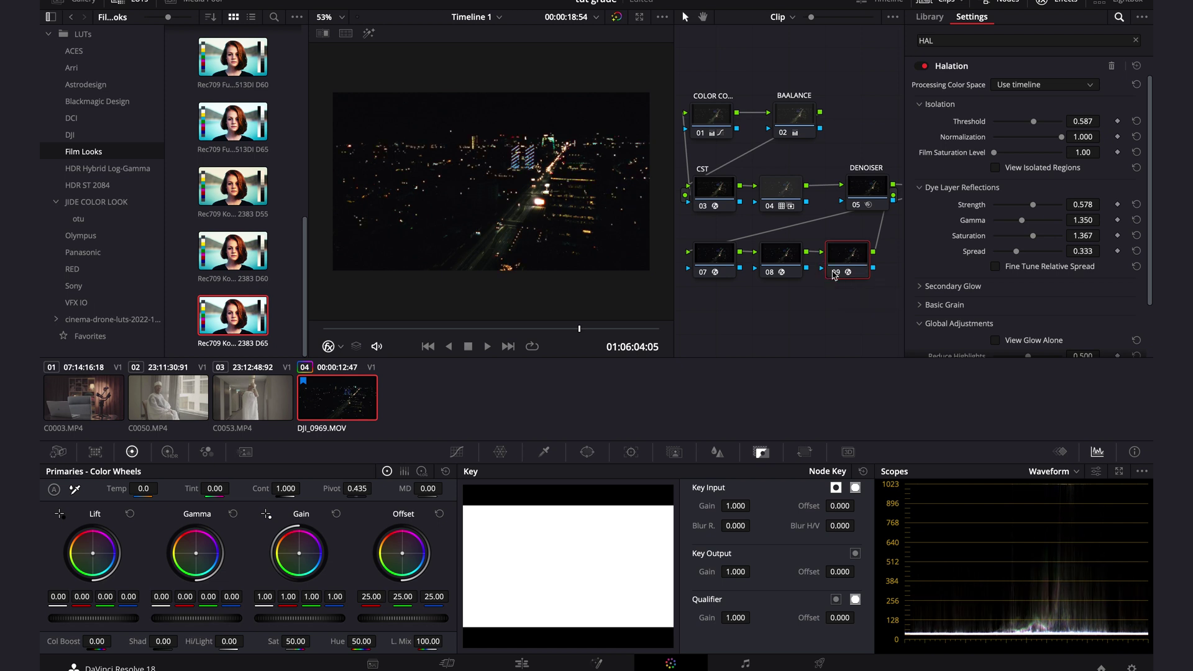
key("super+f")
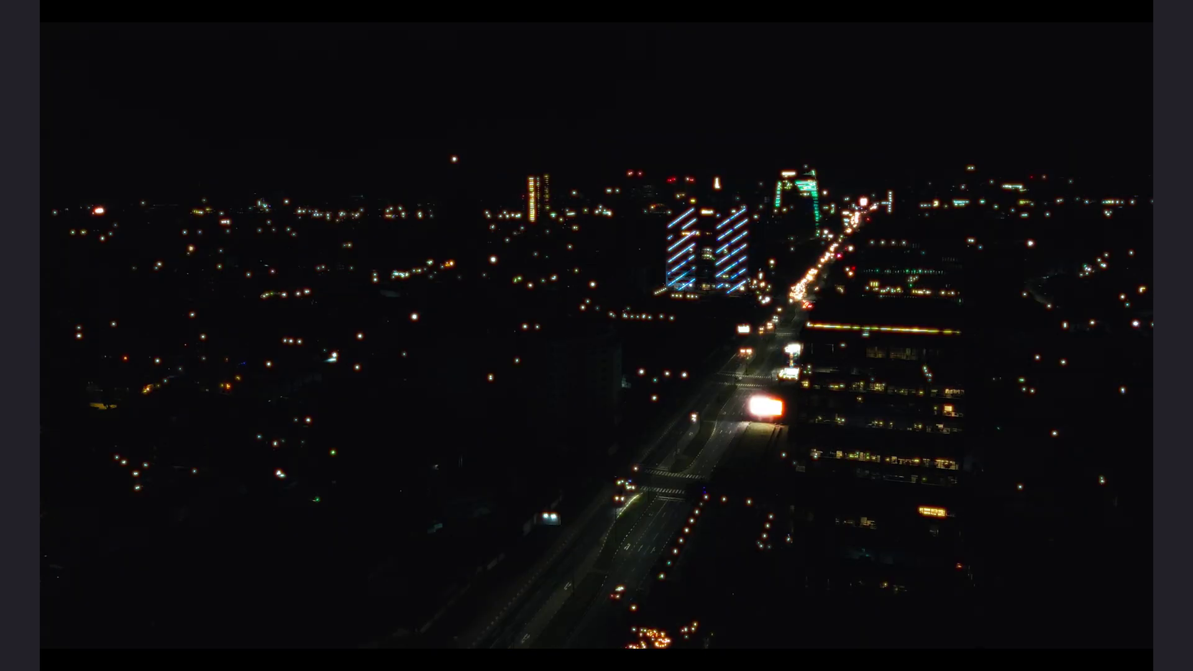
key("super+f")
Step: Lower the Halation strength to 0.486 and saturation to 1.064, and check the shot full screen
left_click_drag(1032, 206, 1022, 241)
left_click(741, 328)
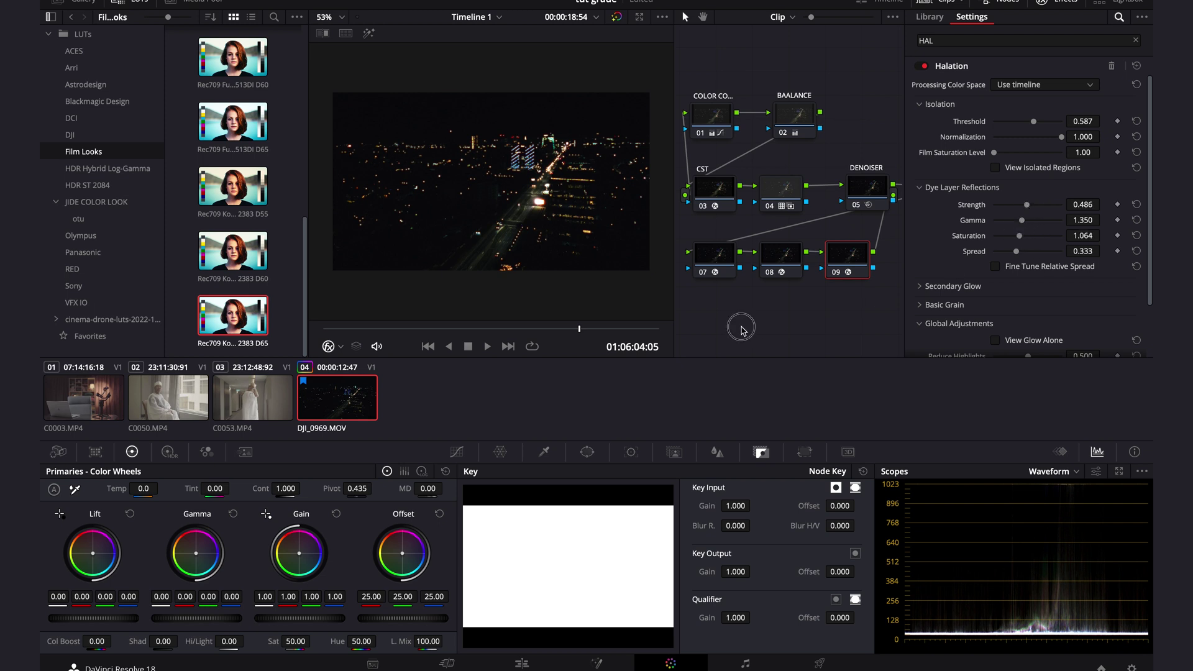
left_click_drag(868, 309, 715, 95)
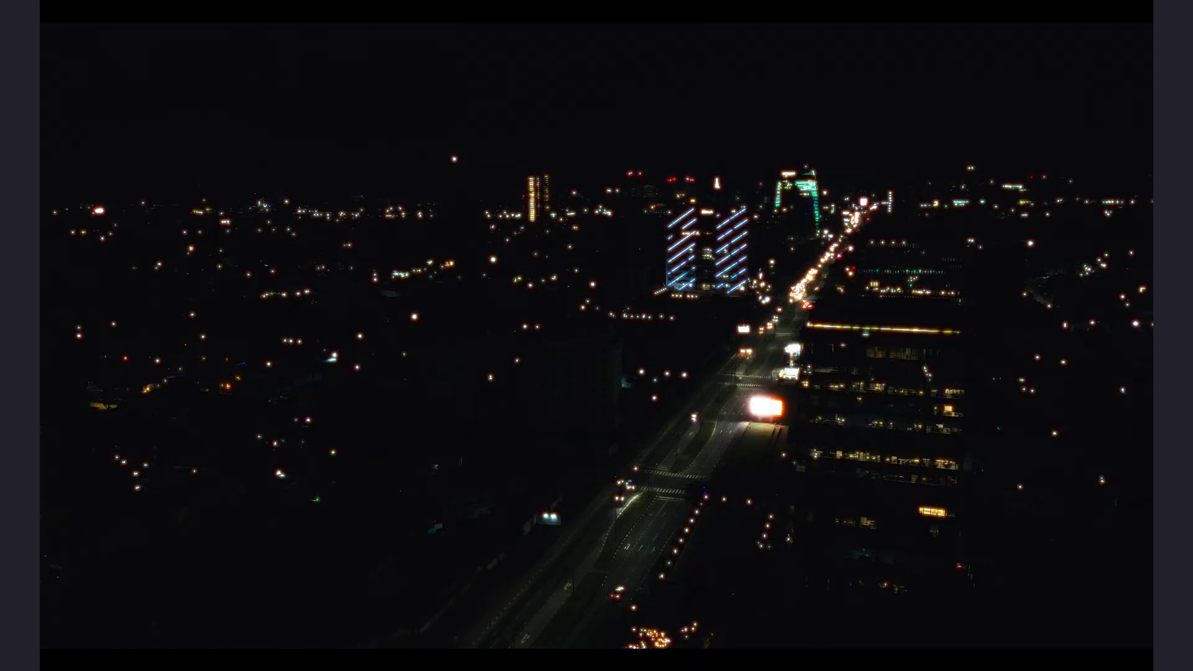
key("Escape")
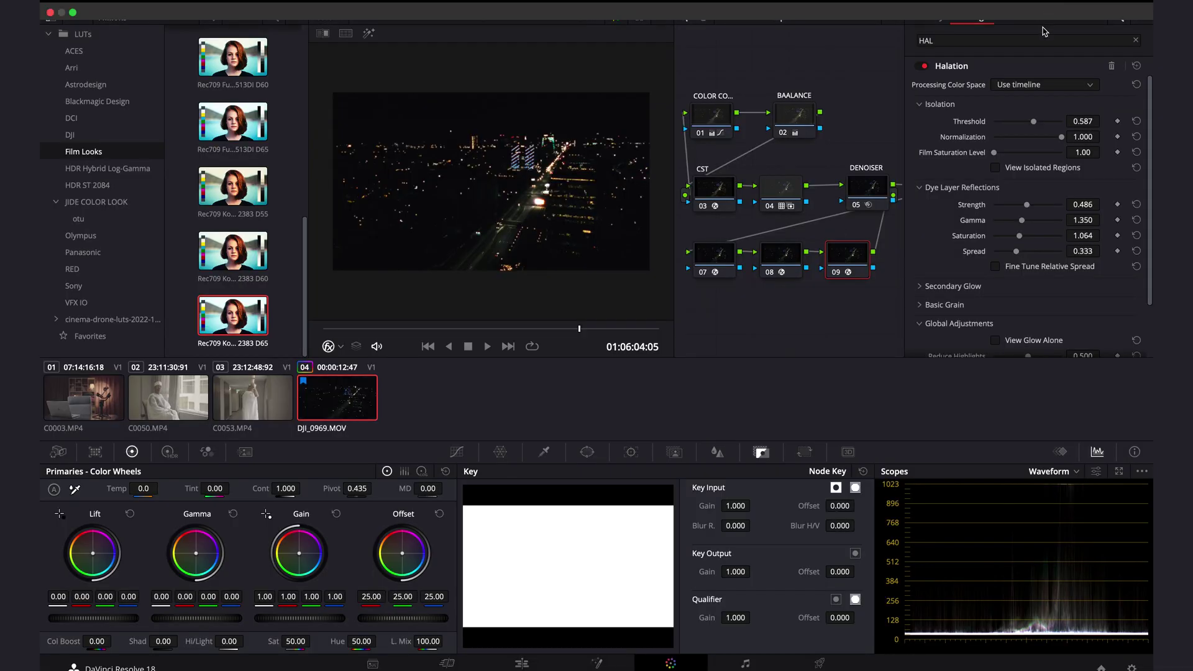
Step: Hide the effects settings to reveal the whole node tree and disable nodes 07, 08 and 09
left_click(1057, 8)
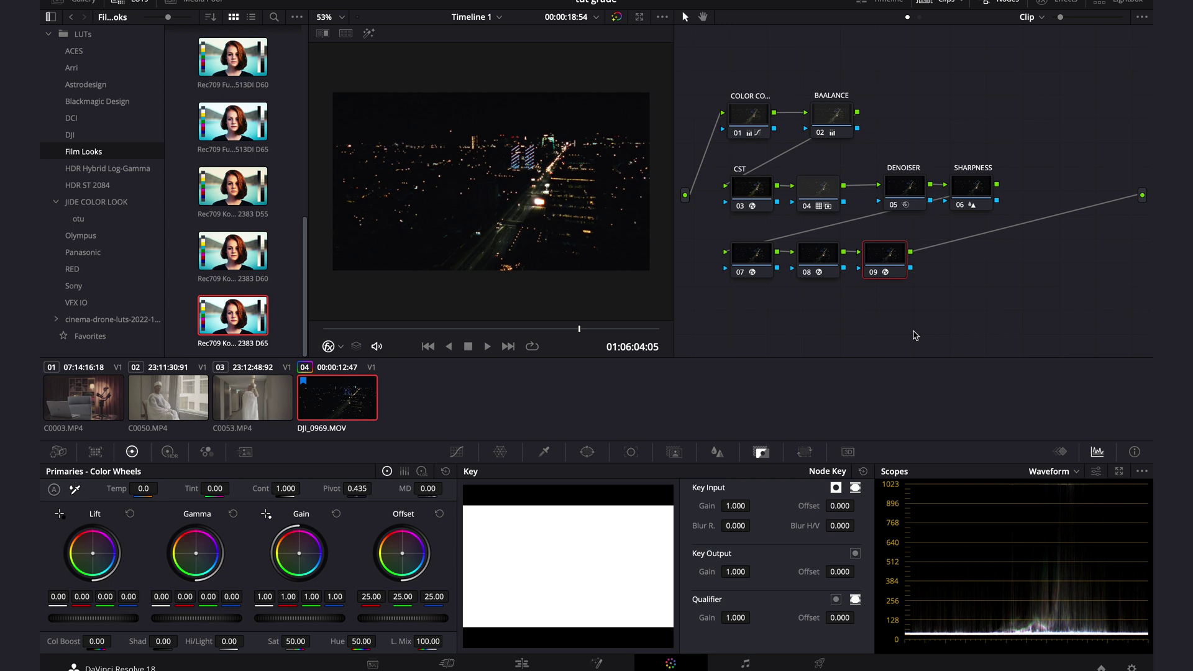
left_click_drag(881, 308, 756, 258)
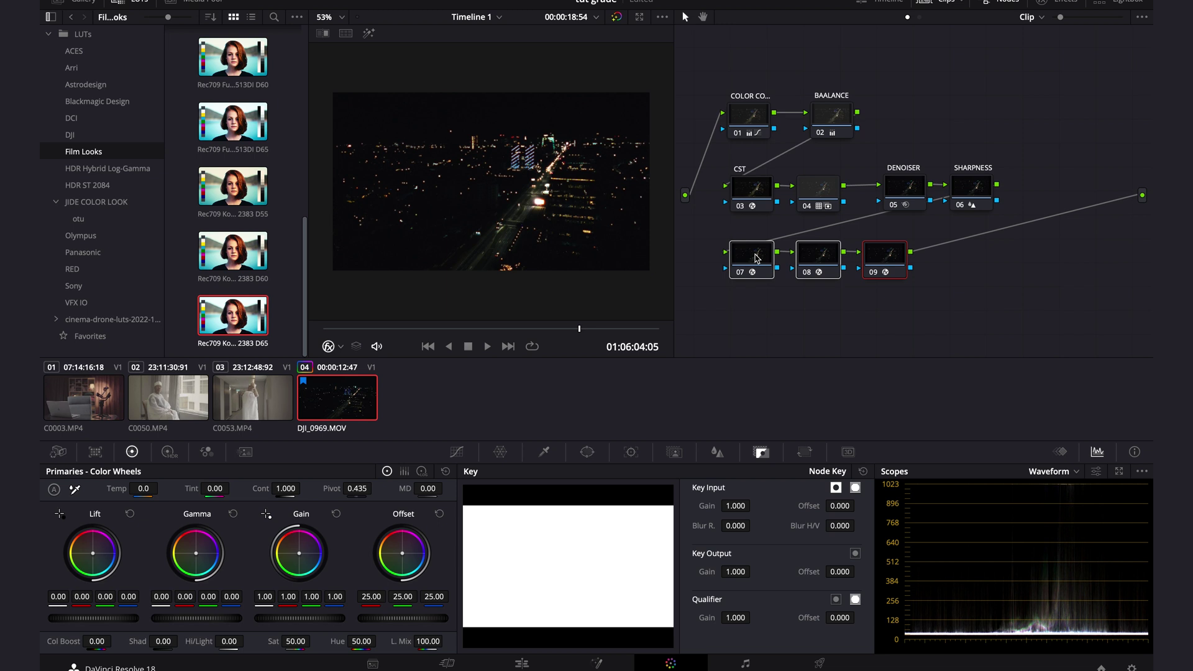
key("ctrl+d")
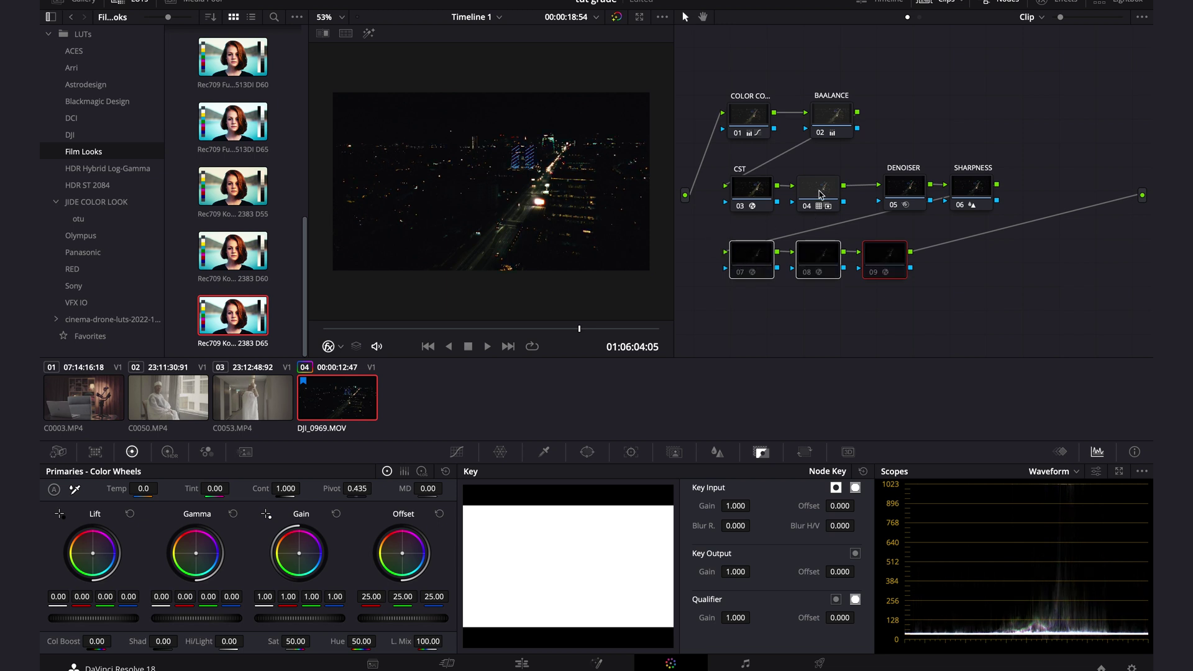
Step: Re-enable node 07 to look at its Glow settings and disable it again
left_click(754, 261)
left_click(741, 272)
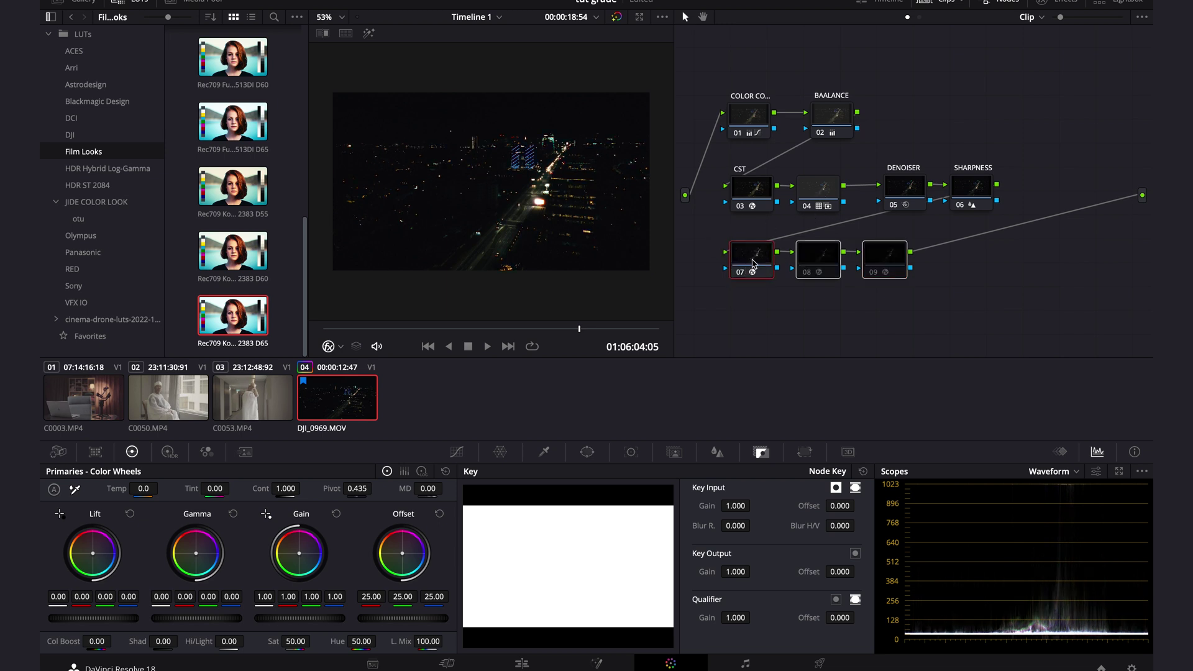
left_click(1060, 1)
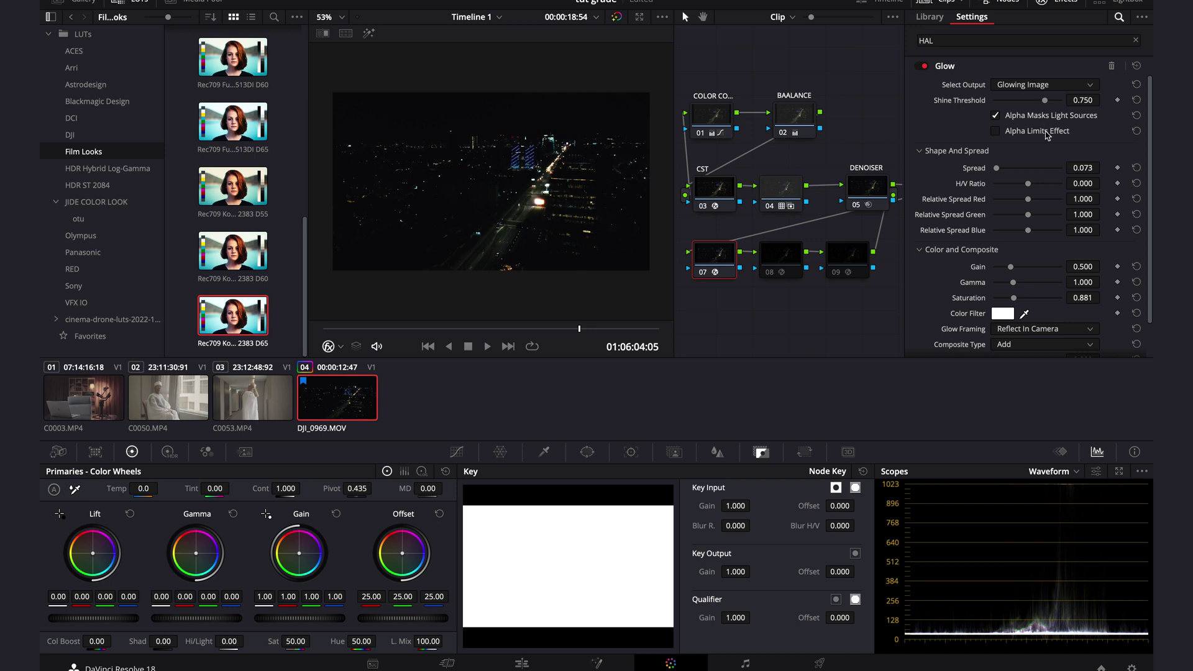
key("ctrl+d")
Step: Set the output color space of the CST node's Color Space Transform to Rec.709
left_click(871, 198)
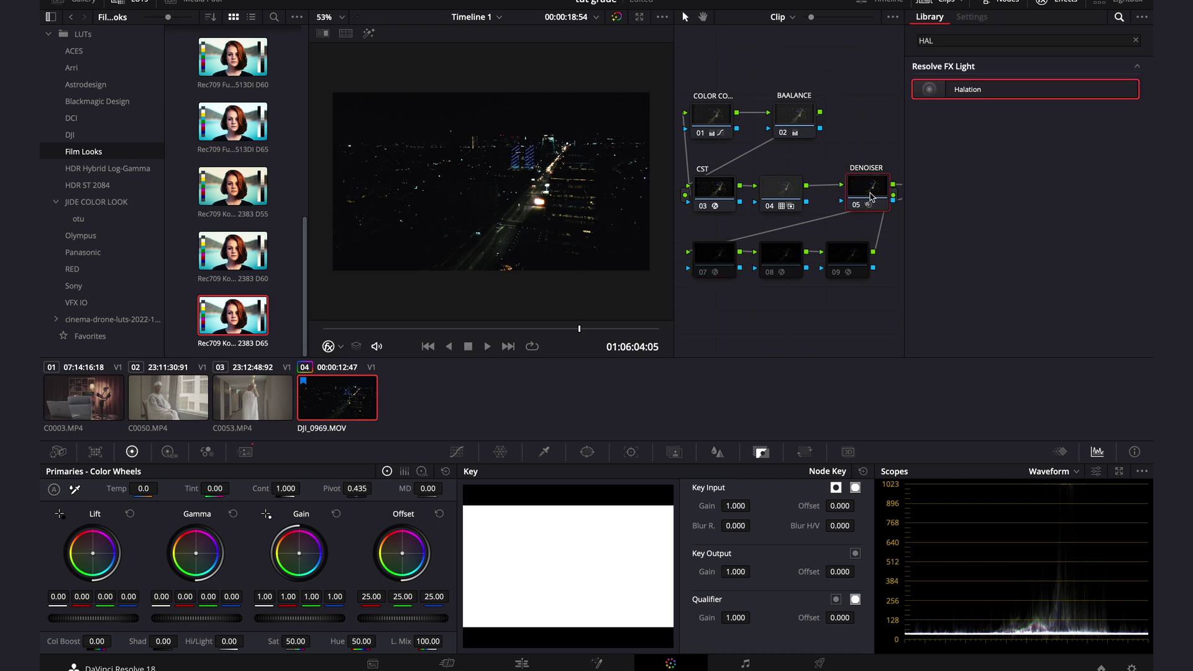
left_click(696, 194)
left_click(1044, 135)
left_click(1036, 133)
left_click(1034, 151)
left_click(1032, 135)
left_click(1034, 138)
left_click(960, 156)
left_click(1009, 151)
left_click(1010, 137)
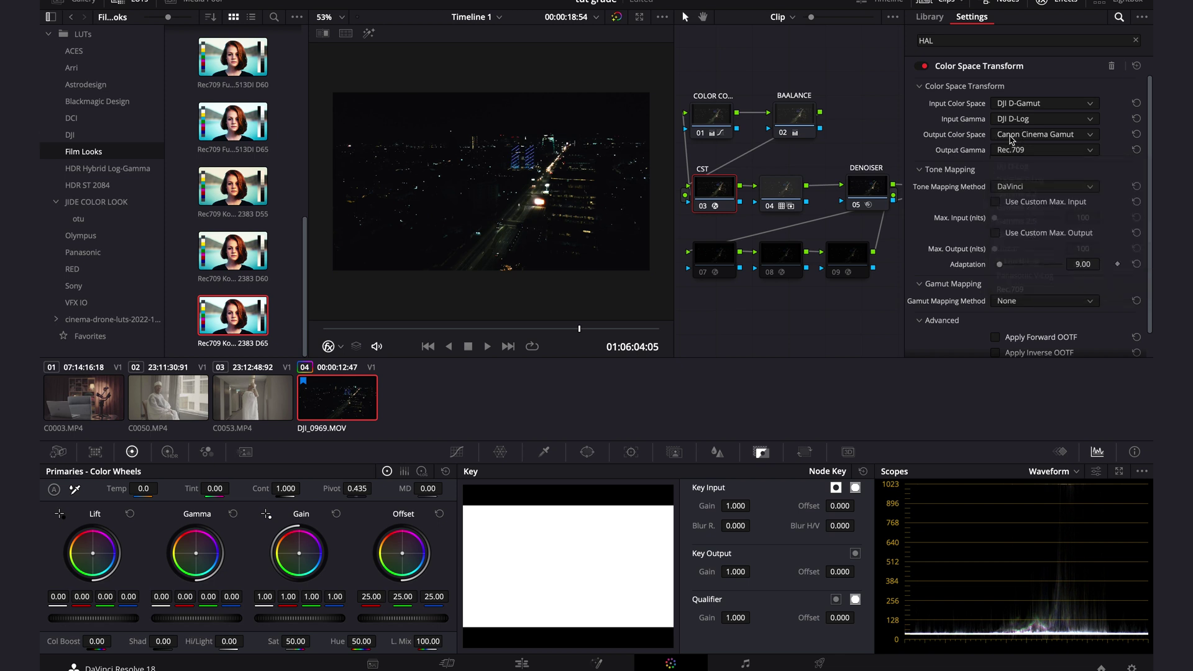
left_click(1009, 136)
scroll(1017, 180, "down", 10)
scroll(1032, 187, "up", 6)
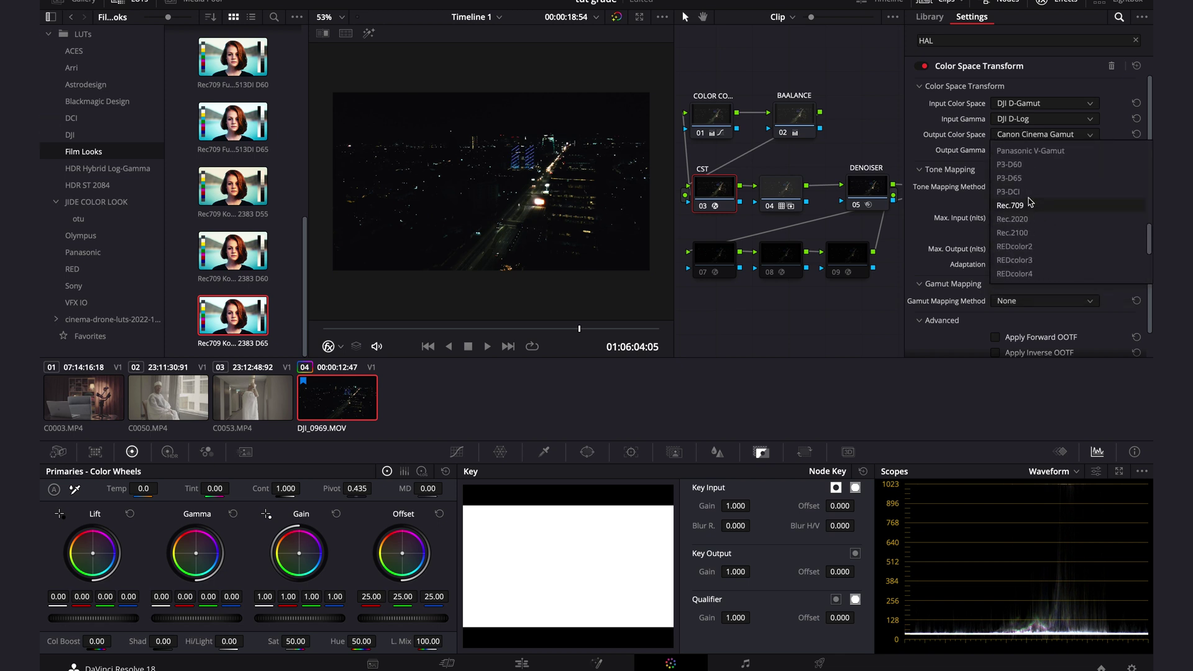
left_click(1030, 203)
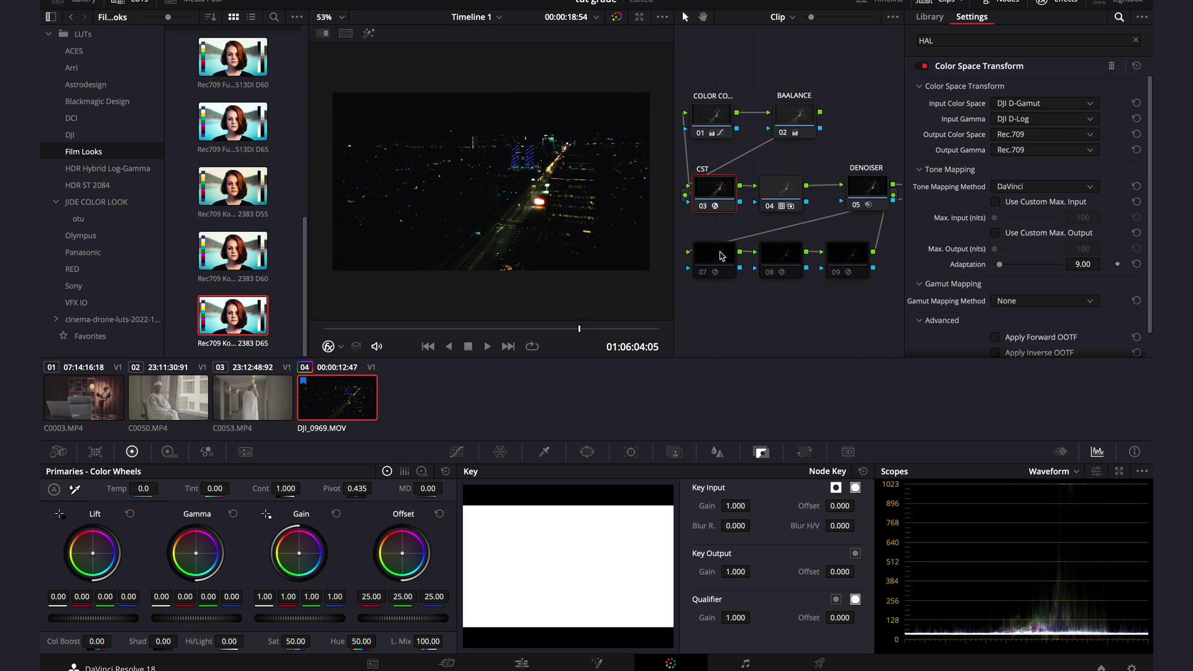
Step: Re-enable nodes 07, 08 and 09 and scrub through the night shot to check the look
left_click(706, 274)
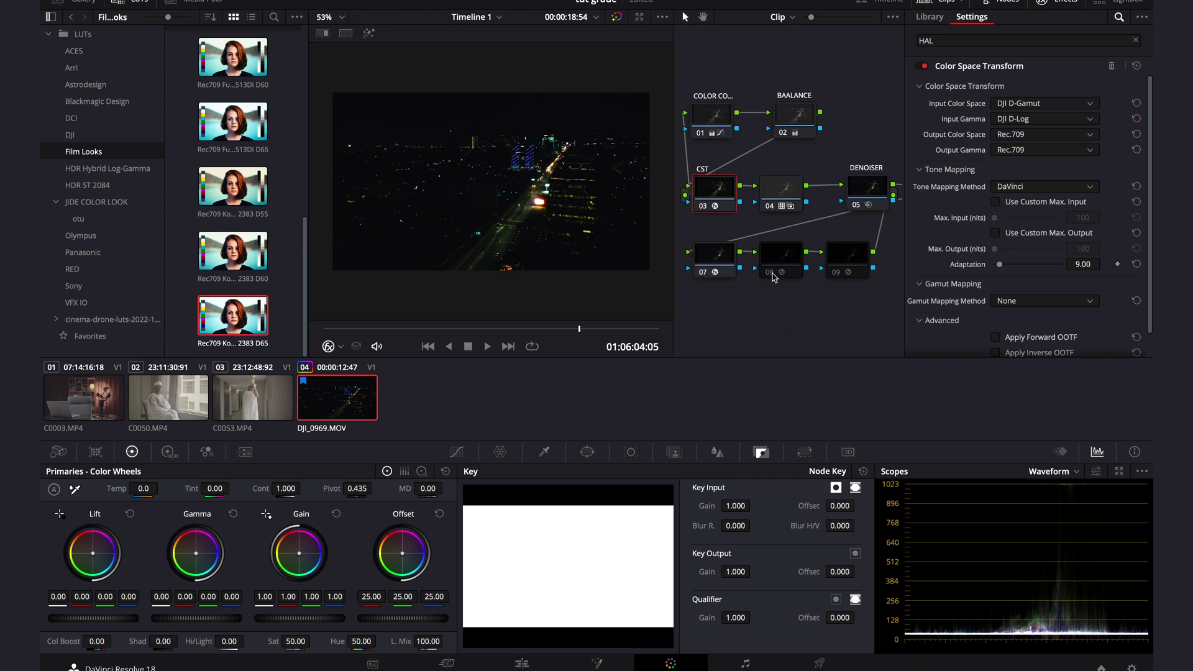
left_click(772, 274)
left_click(839, 279)
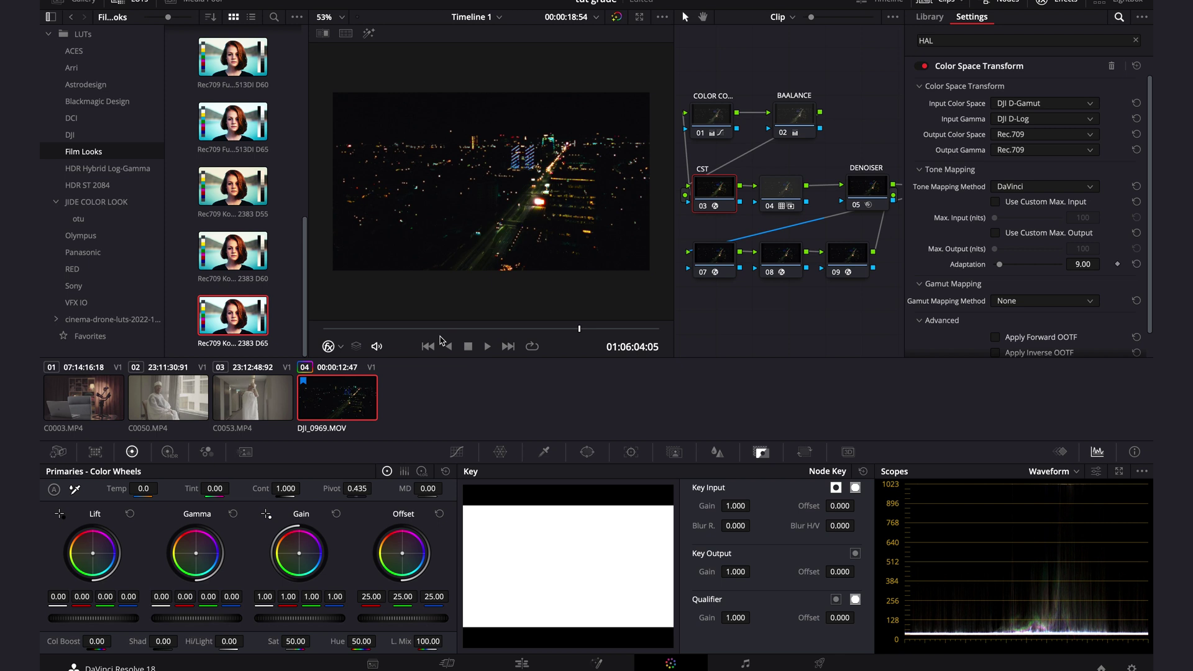
left_click_drag(565, 330, 598, 342)
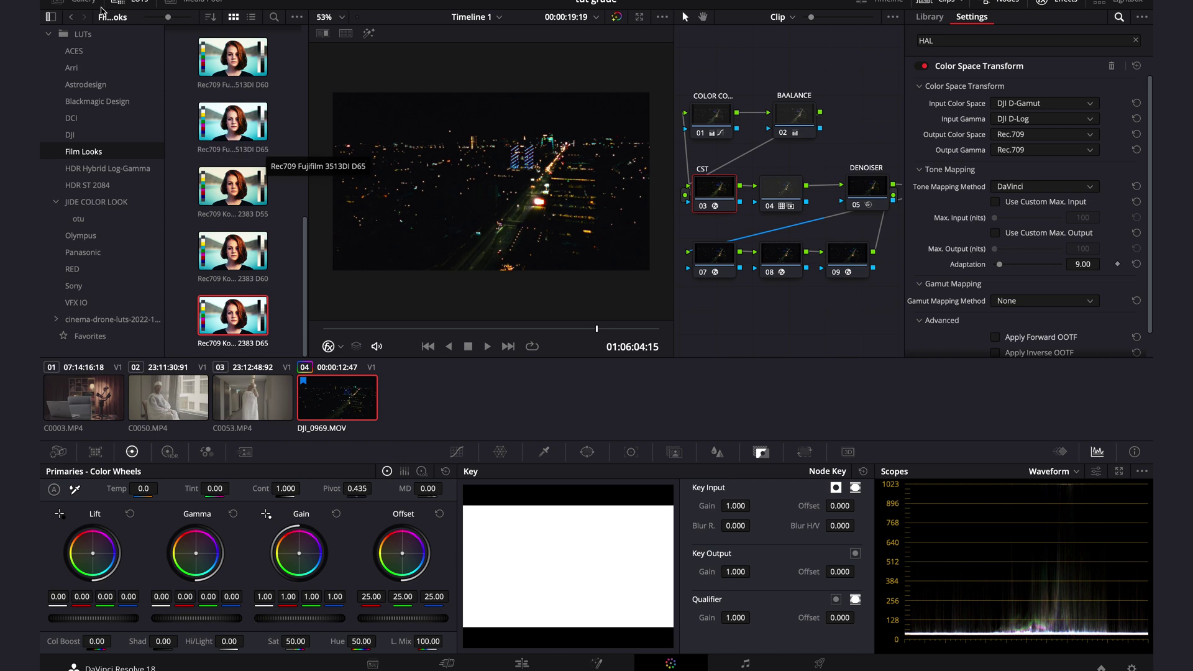
Step: Open the gallery and look through its album list and the stills in the PowerGrade album, dismissing the missing LUT notices
left_click(81, 4)
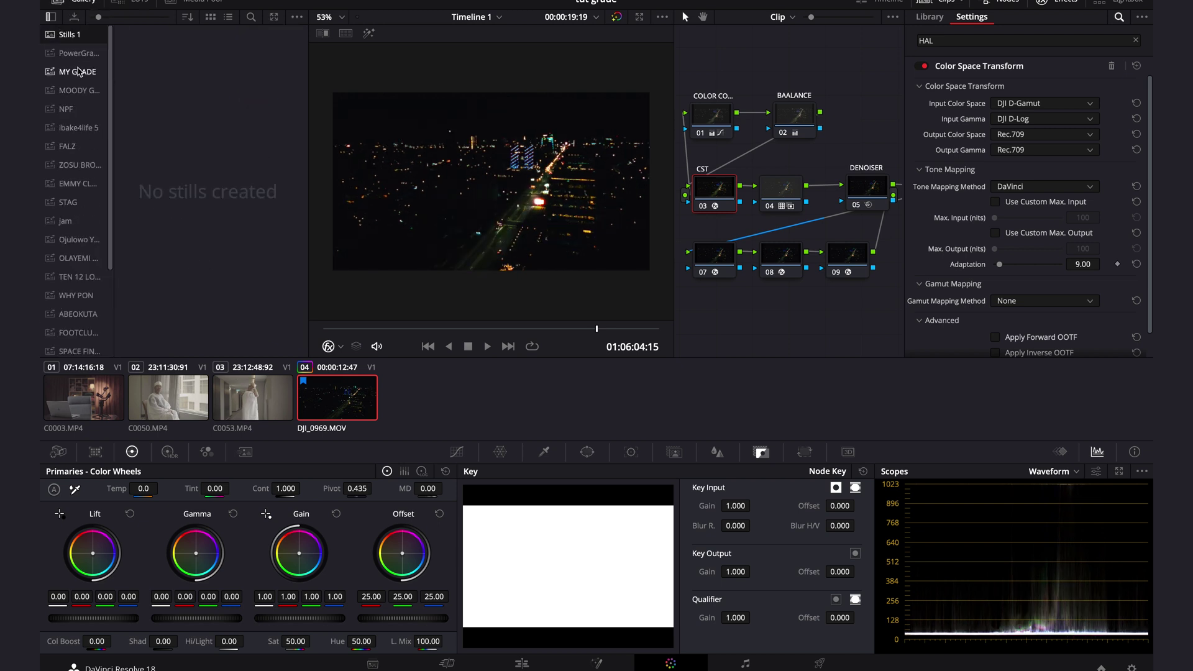
scroll(94, 236, "down", 3)
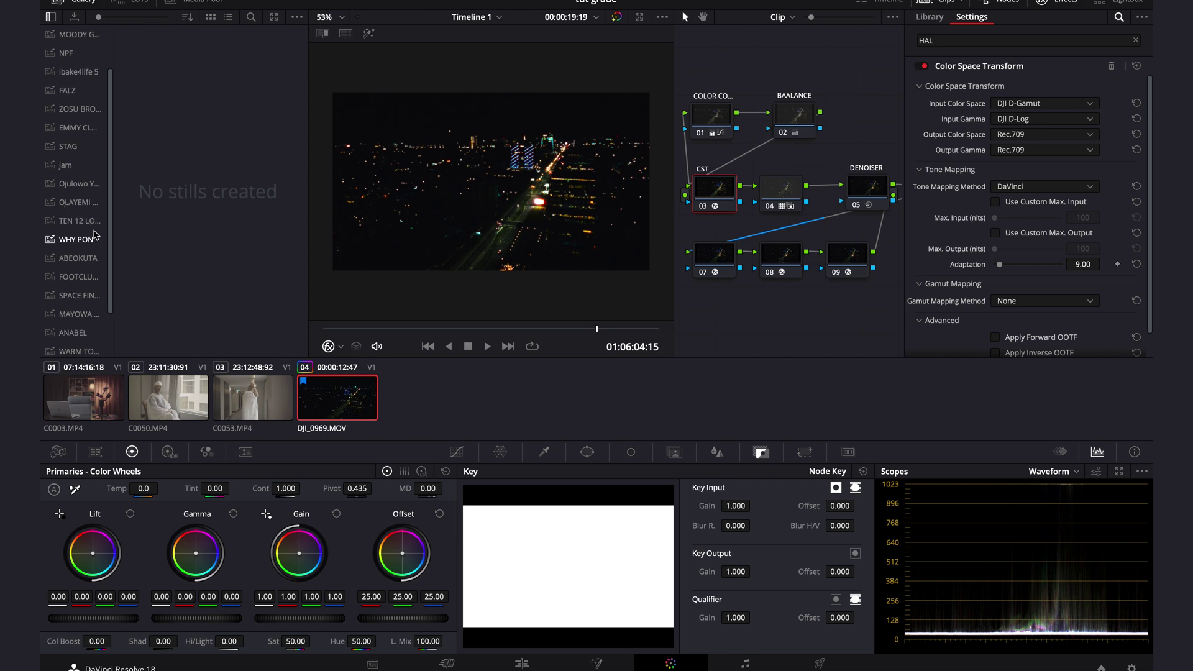
scroll(94, 230, "up", 3)
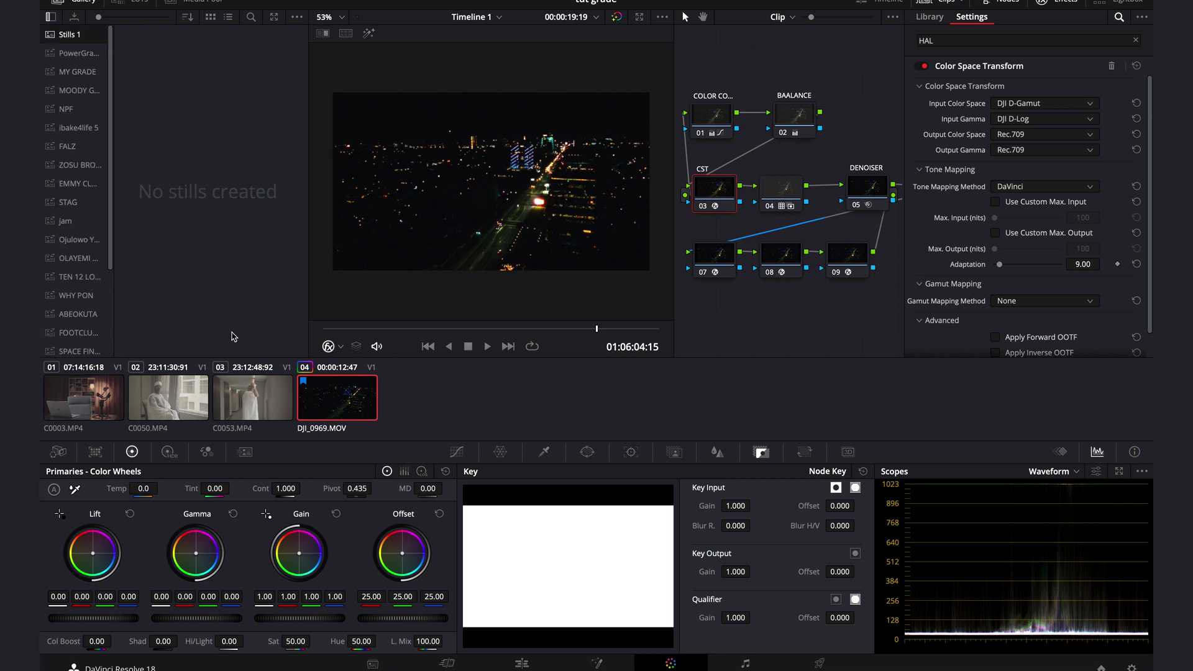
left_click(77, 53)
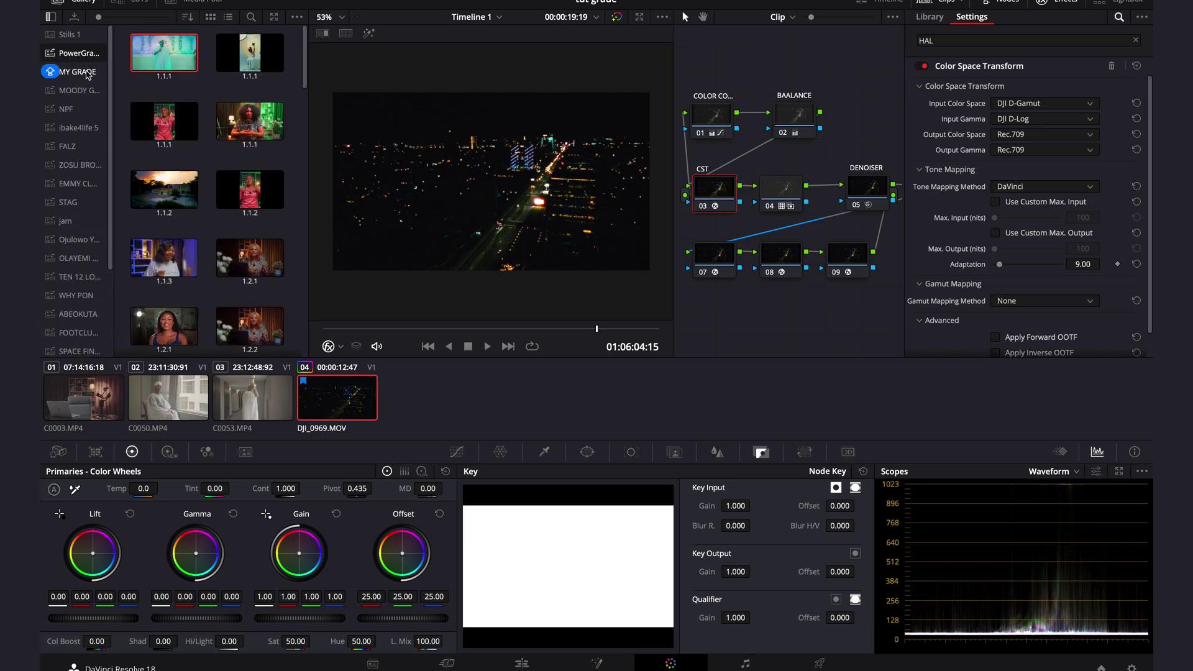
right_click(127, 207)
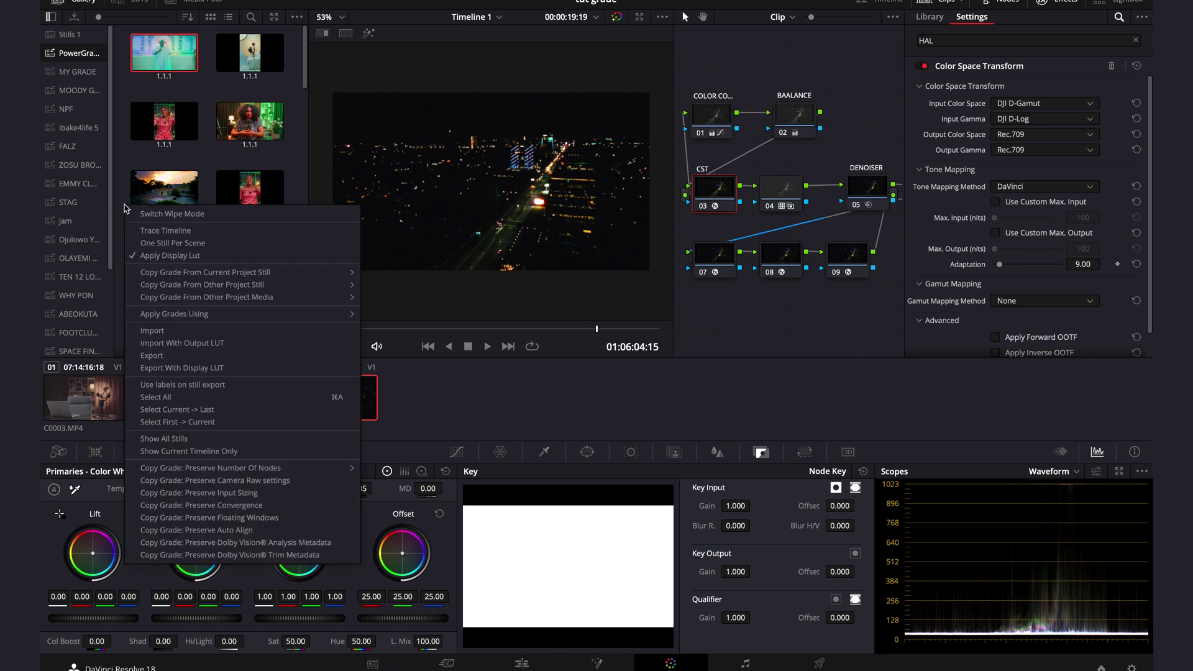
left_click(142, 226)
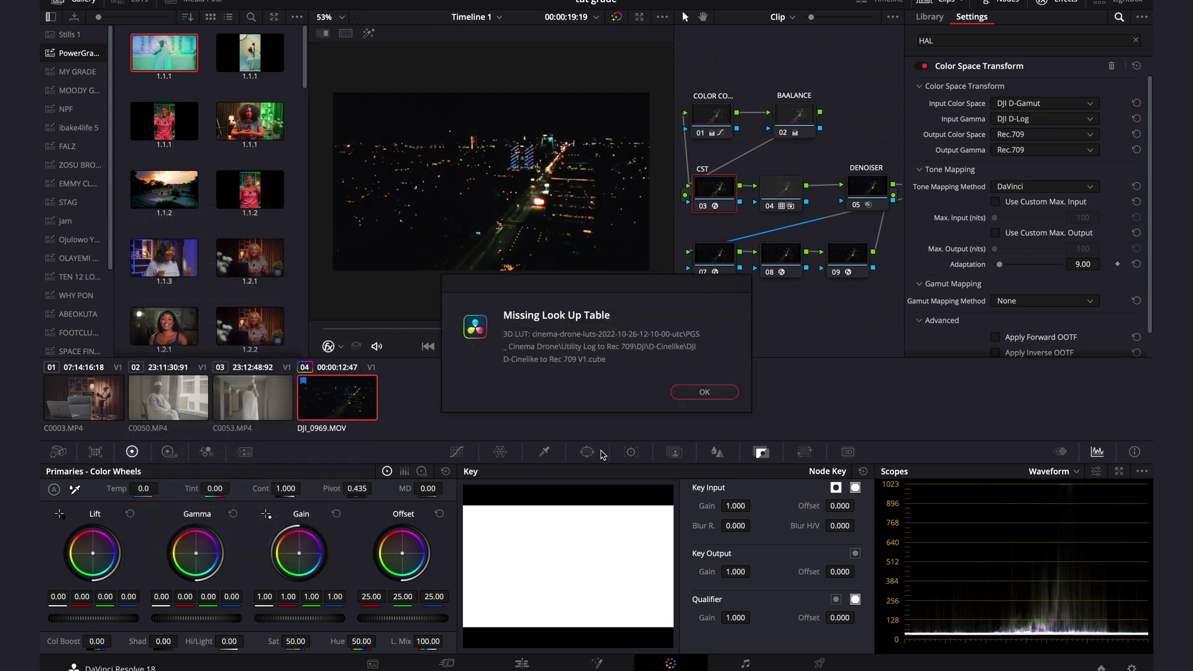
left_click(700, 395)
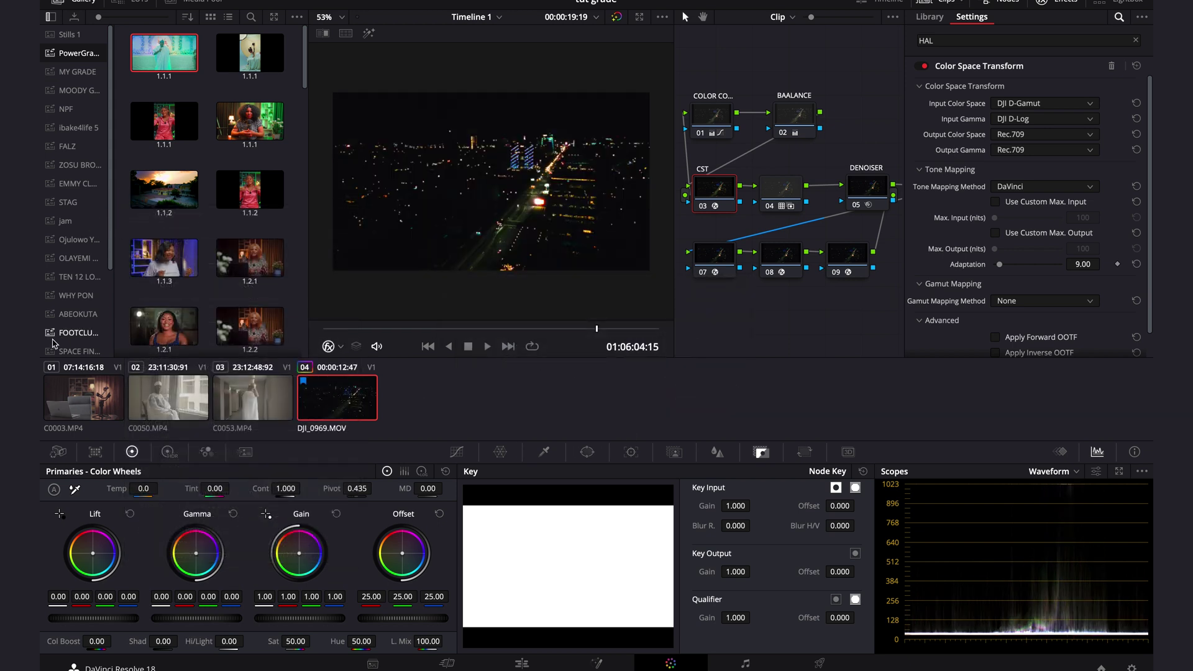
scroll(75, 239, "down", 3)
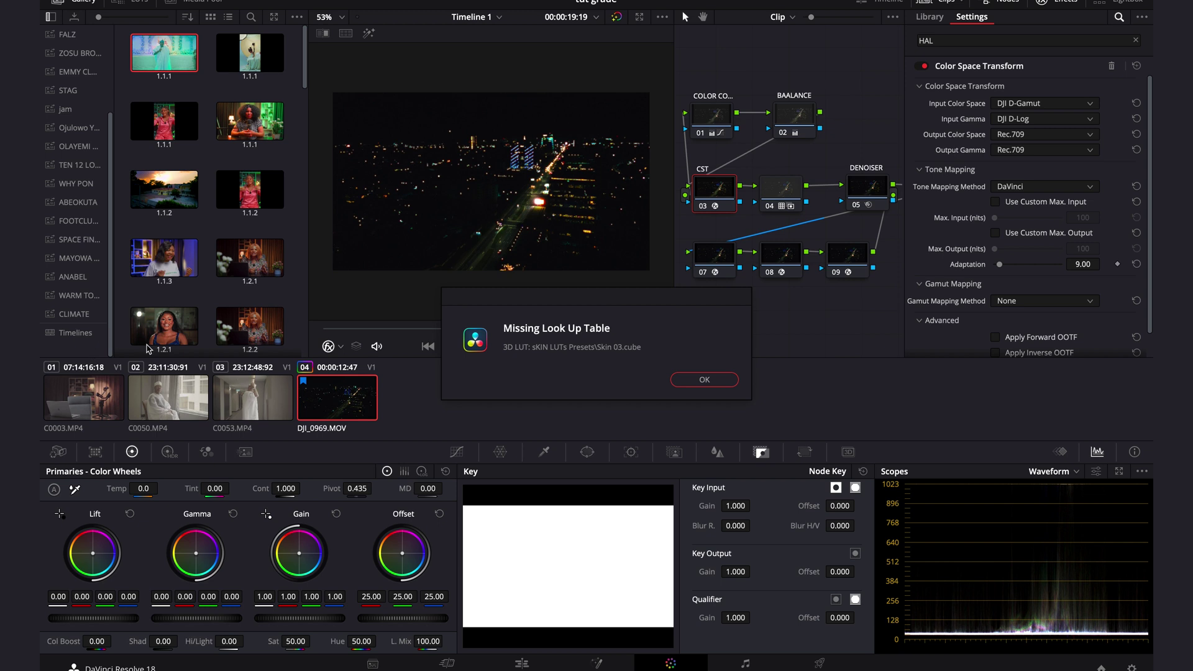
key("Return")
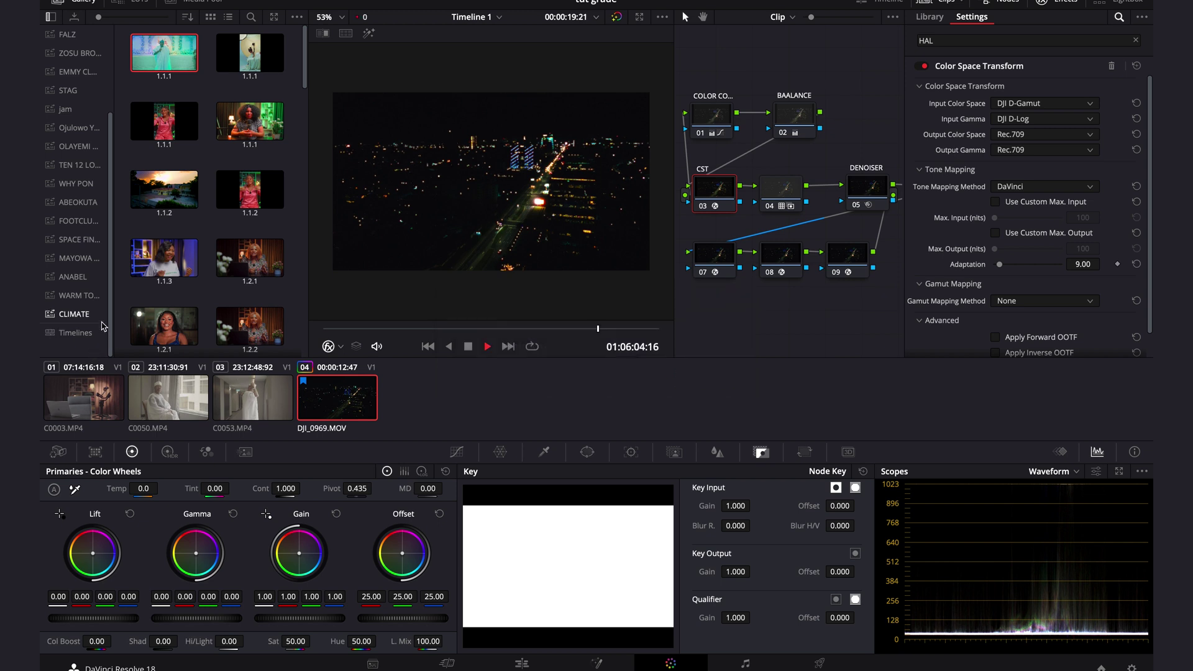
Step: Add a new PowerGrade album to the gallery and name it TUTORIAL
right_click(102, 349)
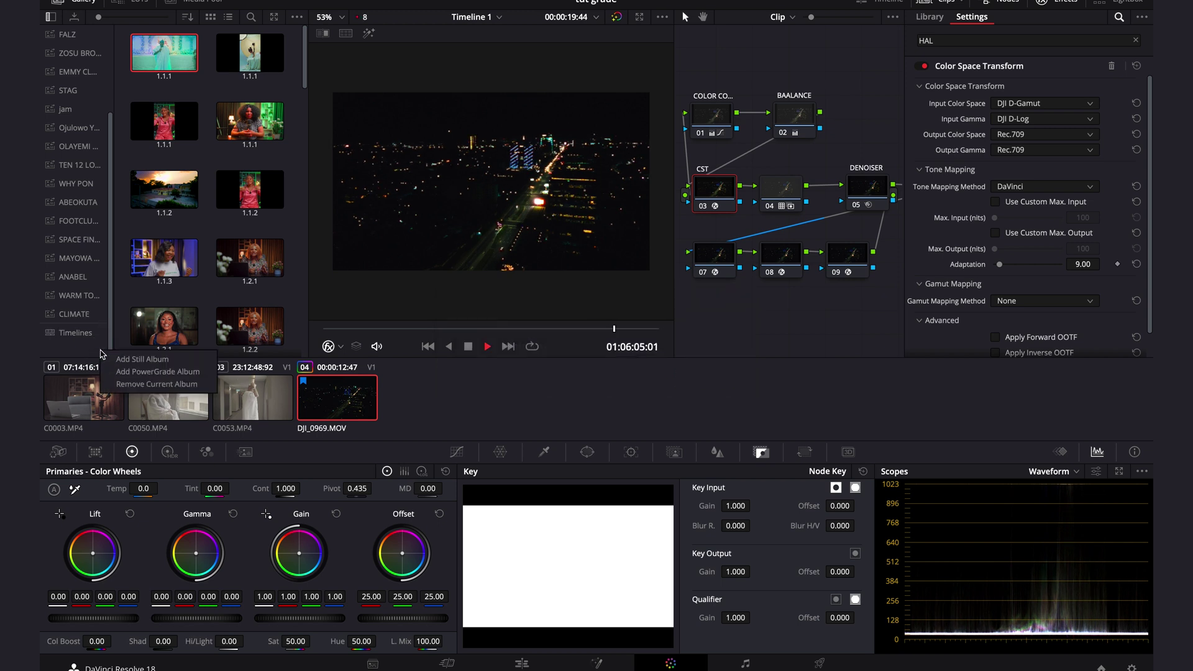
left_click(147, 372)
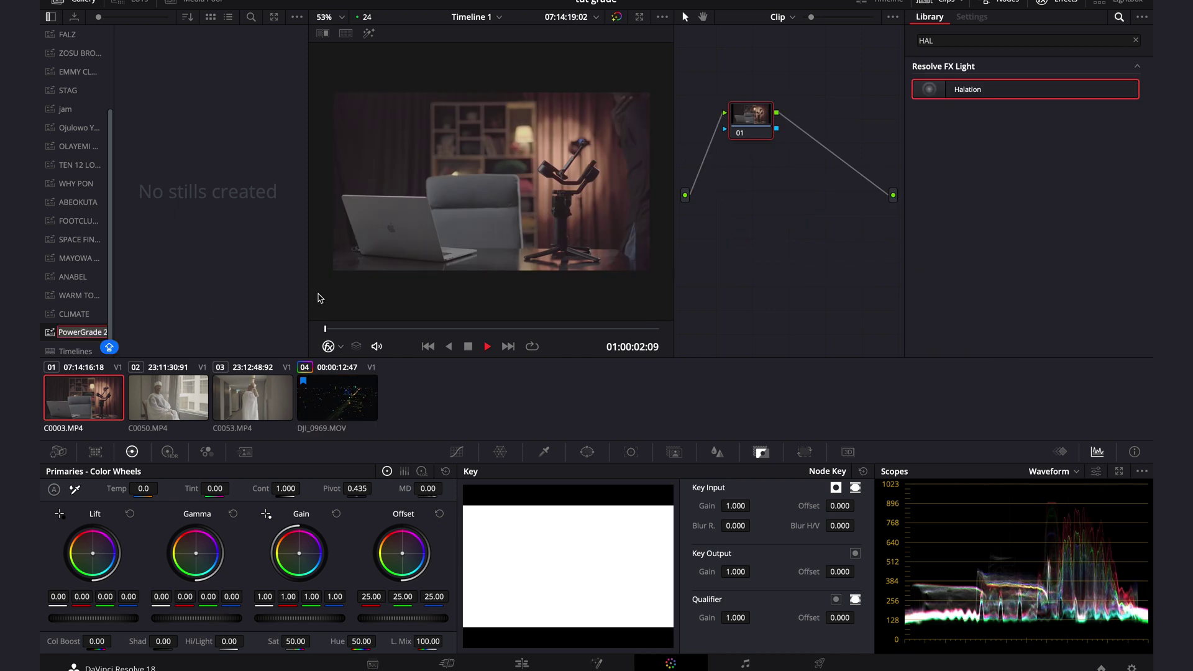
type("TUTORIAL")
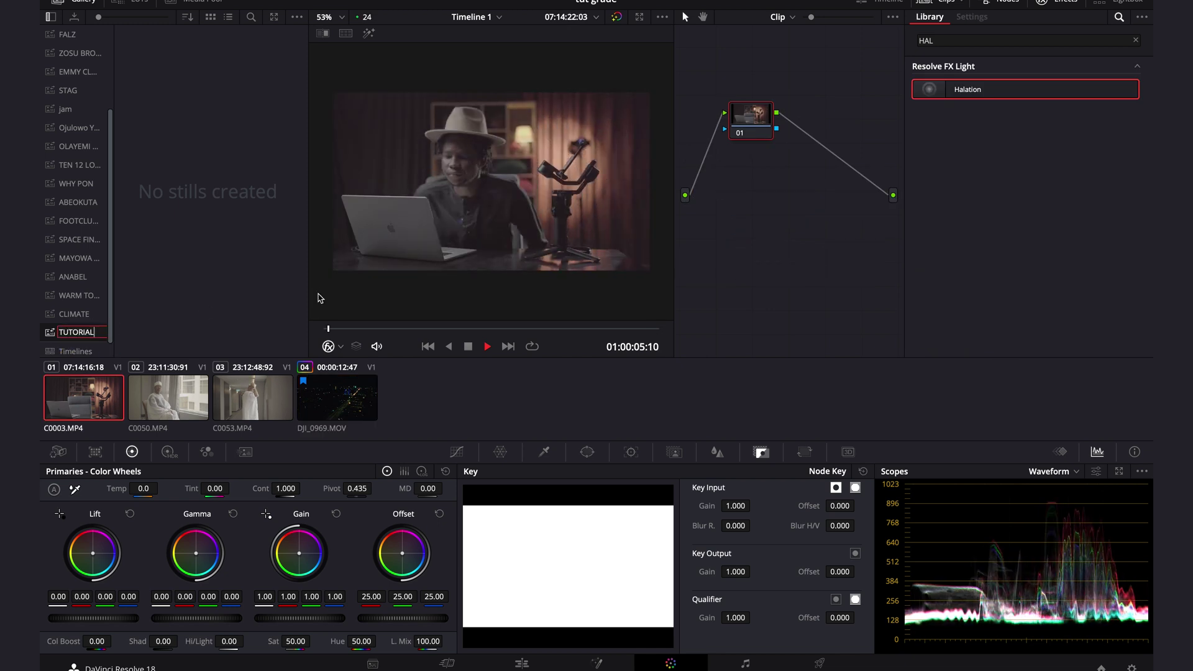
key("Return")
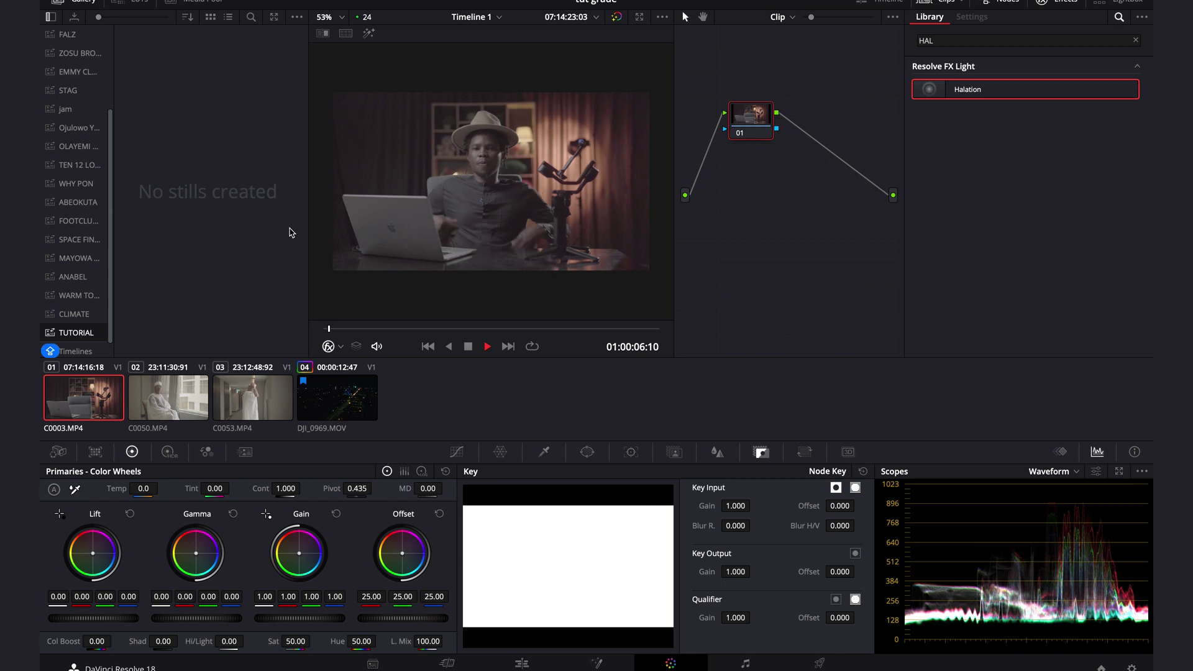
Step: Stop playback, return to DJI_0969.MOV and grab a still of its graded frame into the TUTORIAL album
key("space")
left_click(343, 391)
left_click_drag(457, 329, 528, 329)
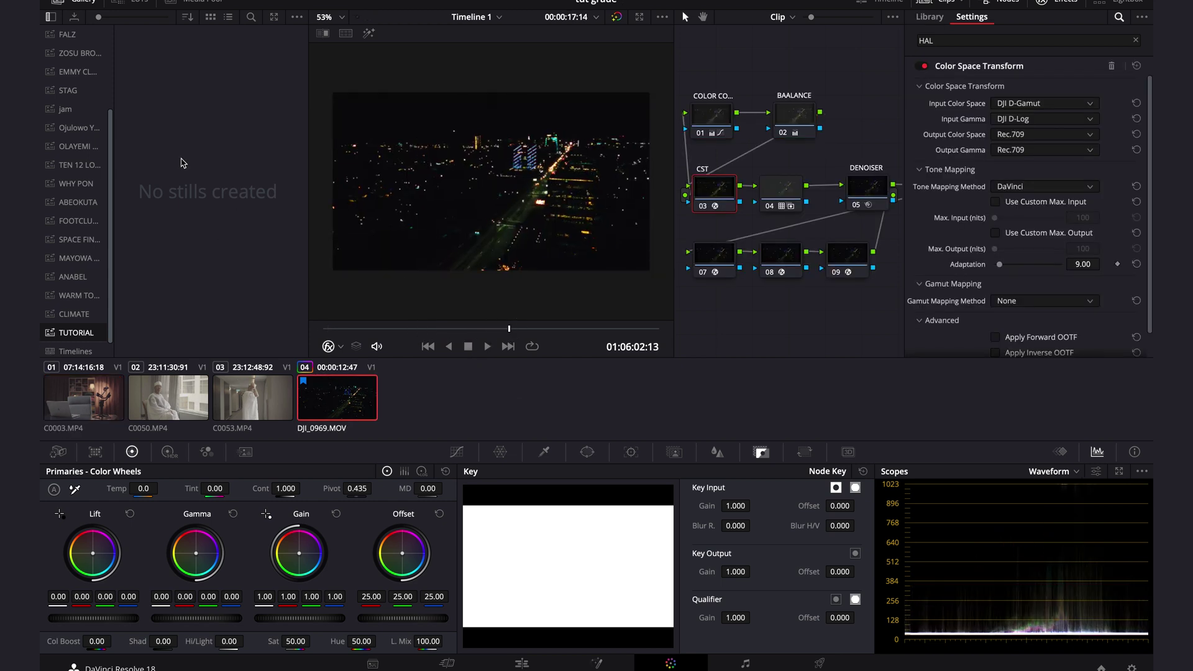
right_click(489, 214)
left_click(521, 220)
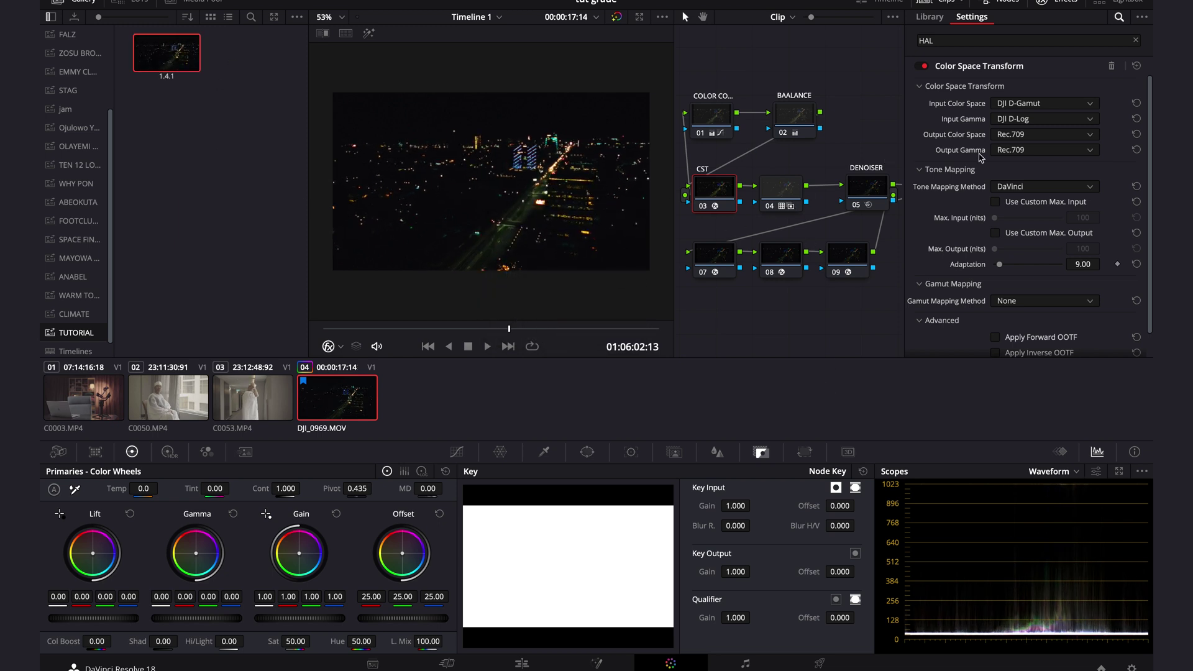
Step: Set the CST node's output gamma to Cineon Film Log and scrub through the shot to check it
left_click(1034, 135)
left_click(1035, 135)
left_click(1035, 135)
left_click(1034, 135)
left_click(1021, 135)
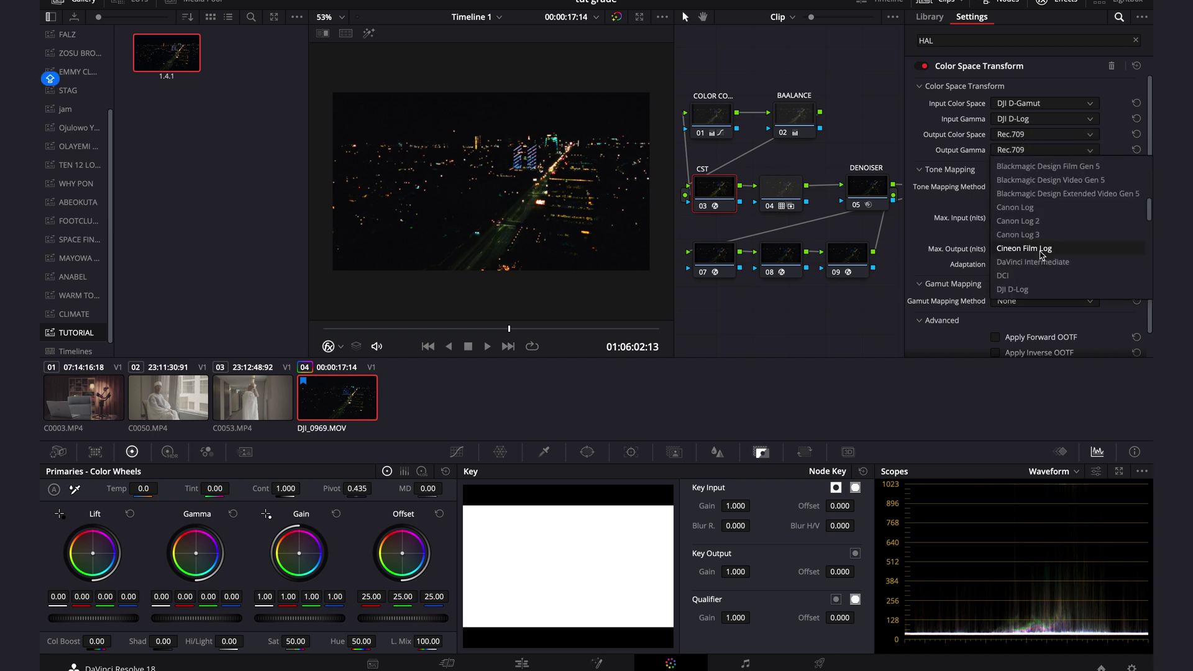
left_click(1042, 250)
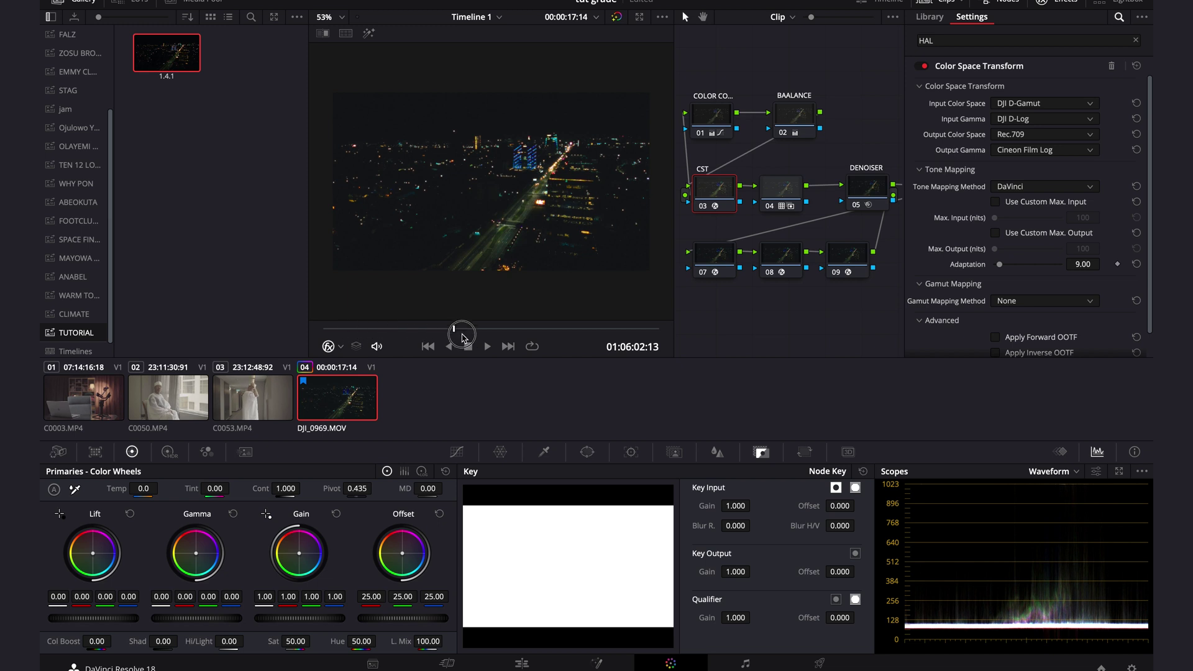
left_click(554, 341)
left_click_drag(555, 343, 631, 340)
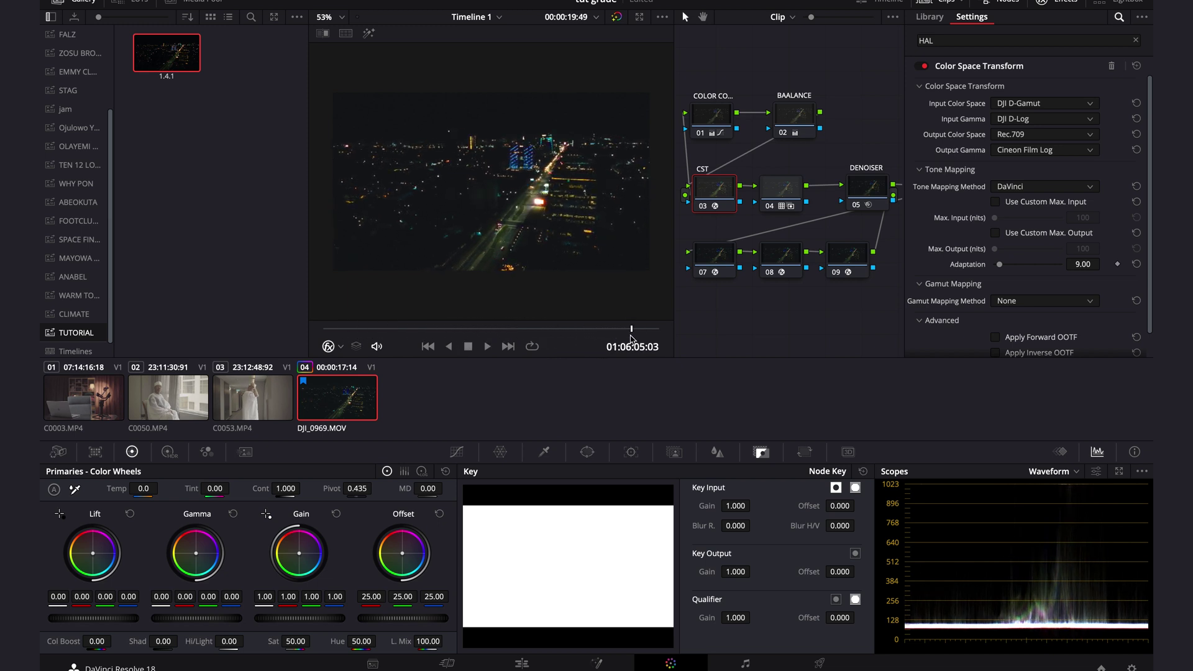
Step: On node 01, move the black point of the custom curve inward along the baseline to deepen the shadows
left_click(800, 119)
left_click(715, 113)
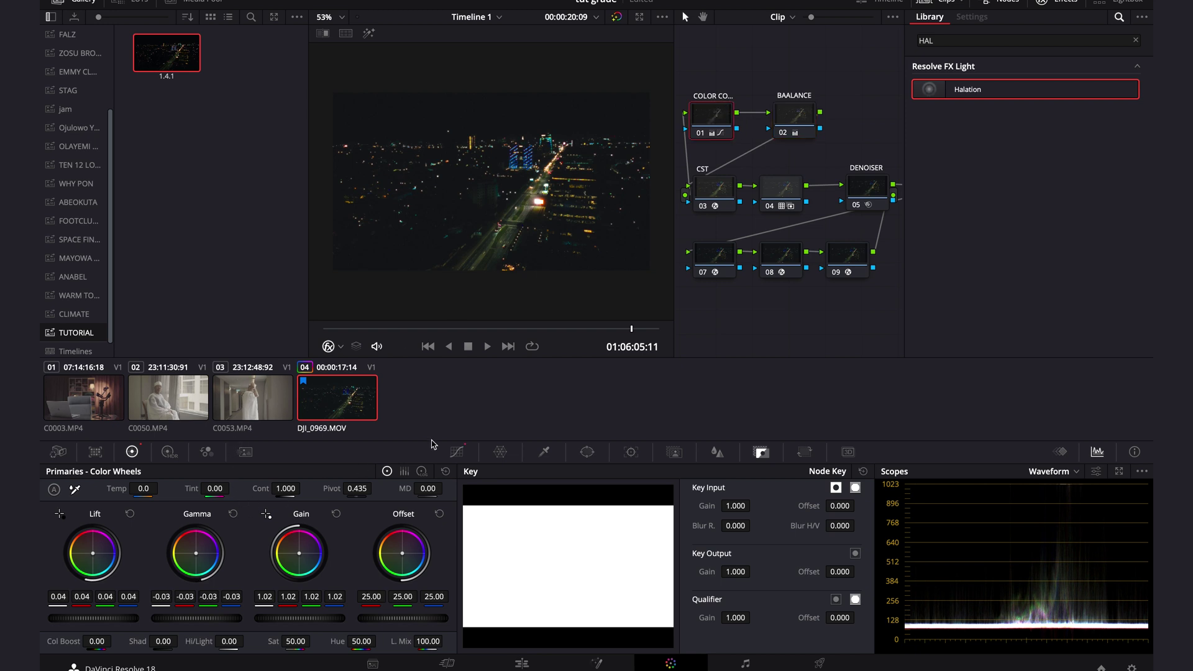
left_click(464, 452)
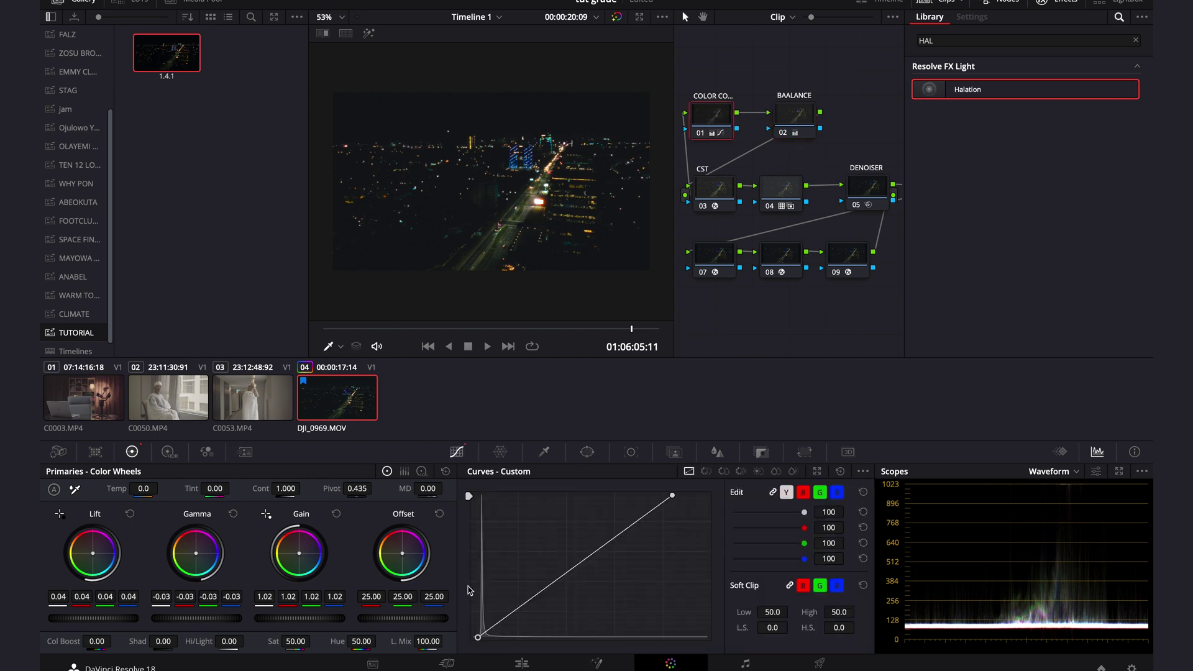
mouse_move(480, 642)
left_mouse_down()
mouse_move(513, 646)
mouse_move(478, 652)
mouse_move(494, 654)
left_mouse_up()
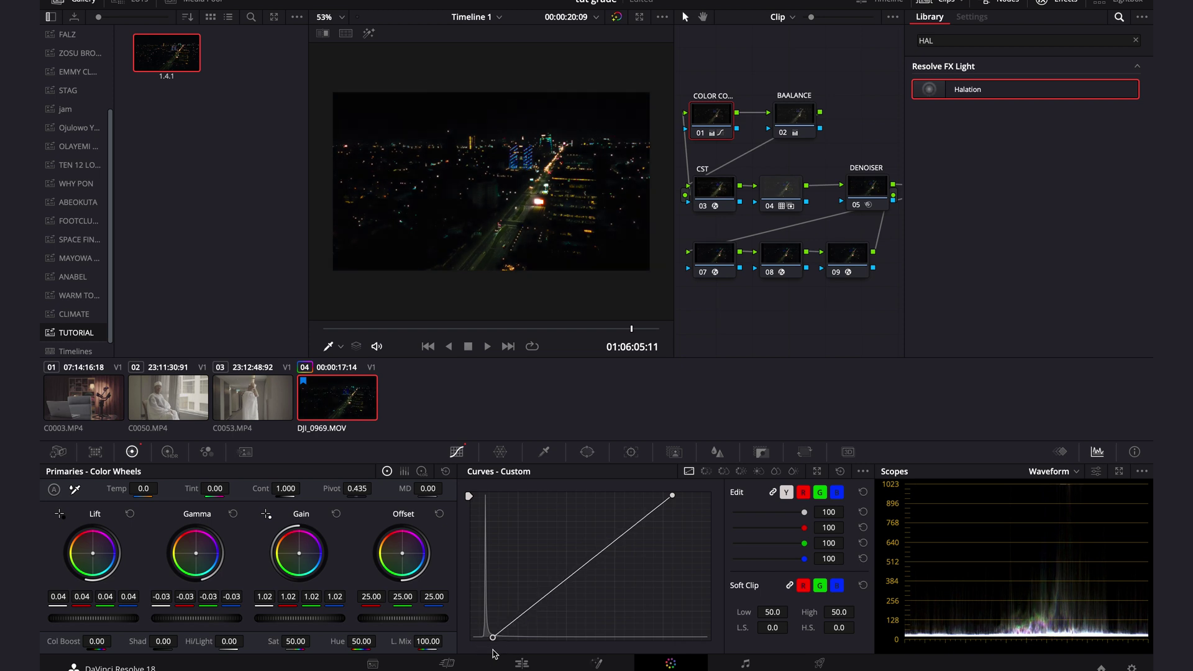